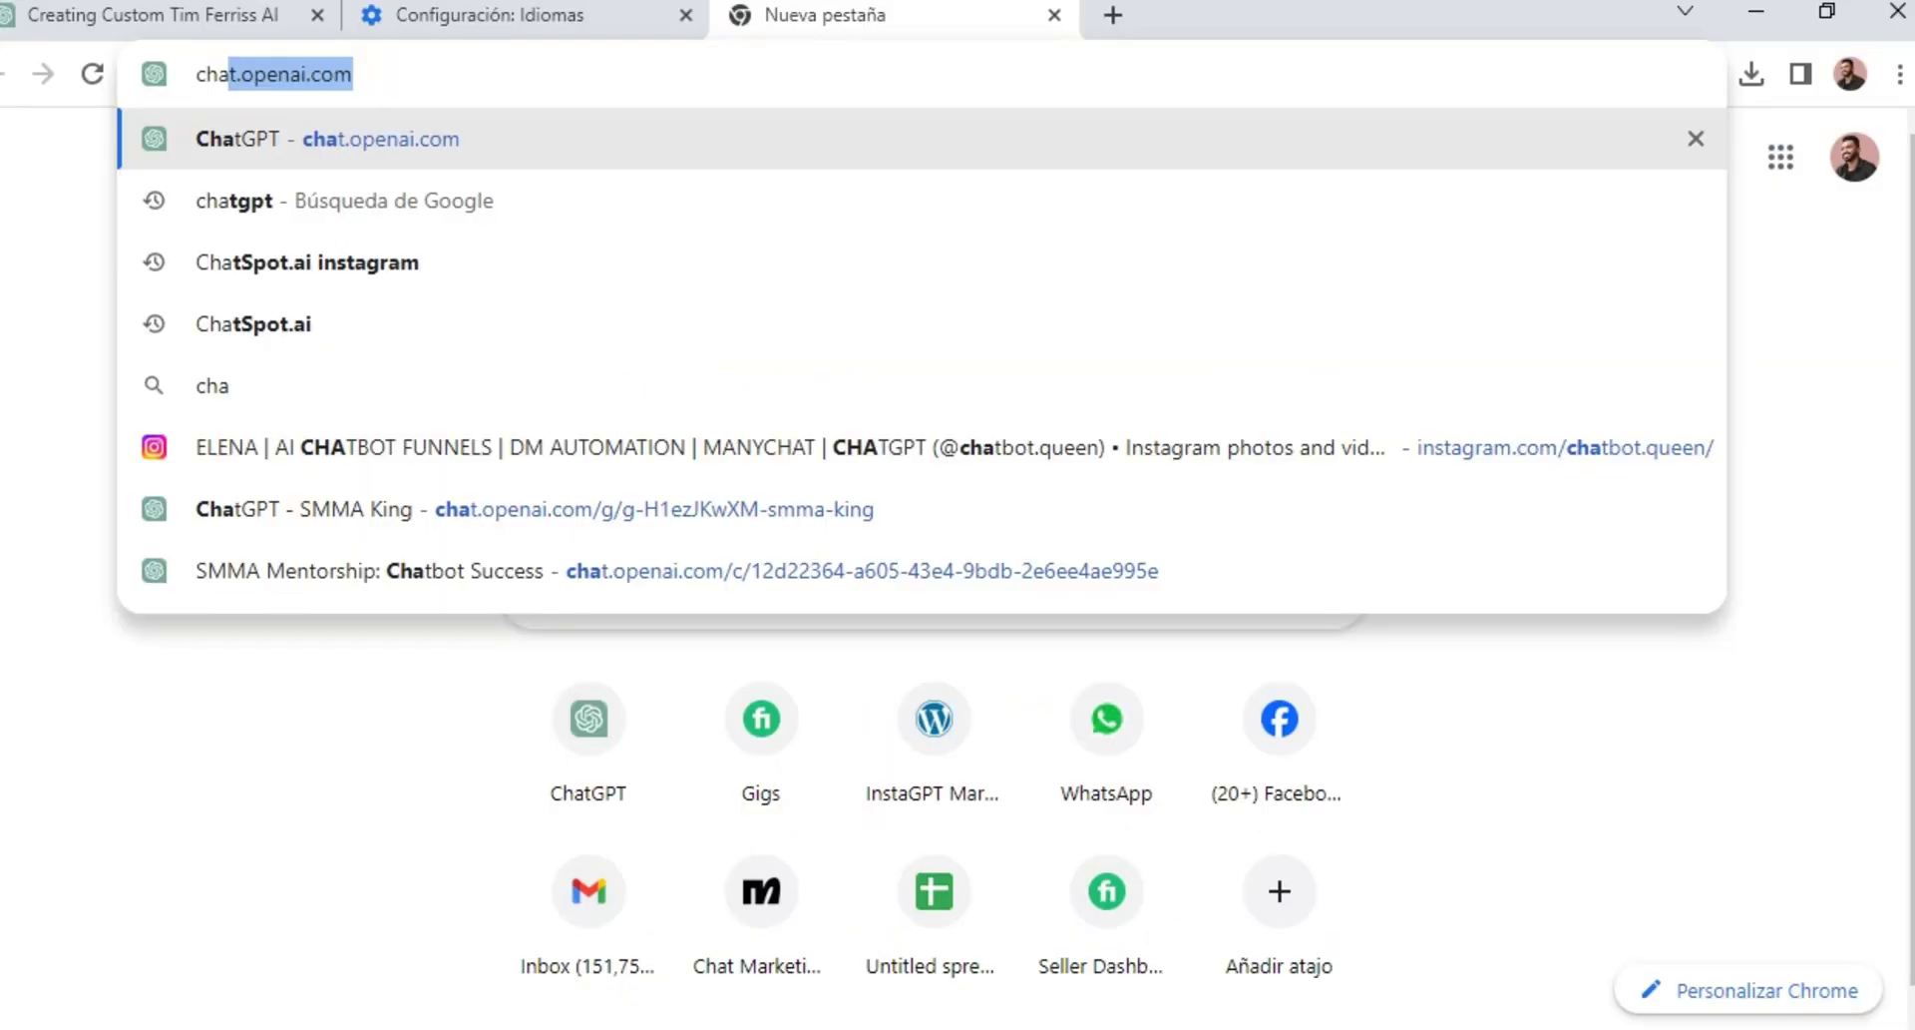
# Open chat.openai.com and start creating a new custom GPT.
pyautogui.press('Return')
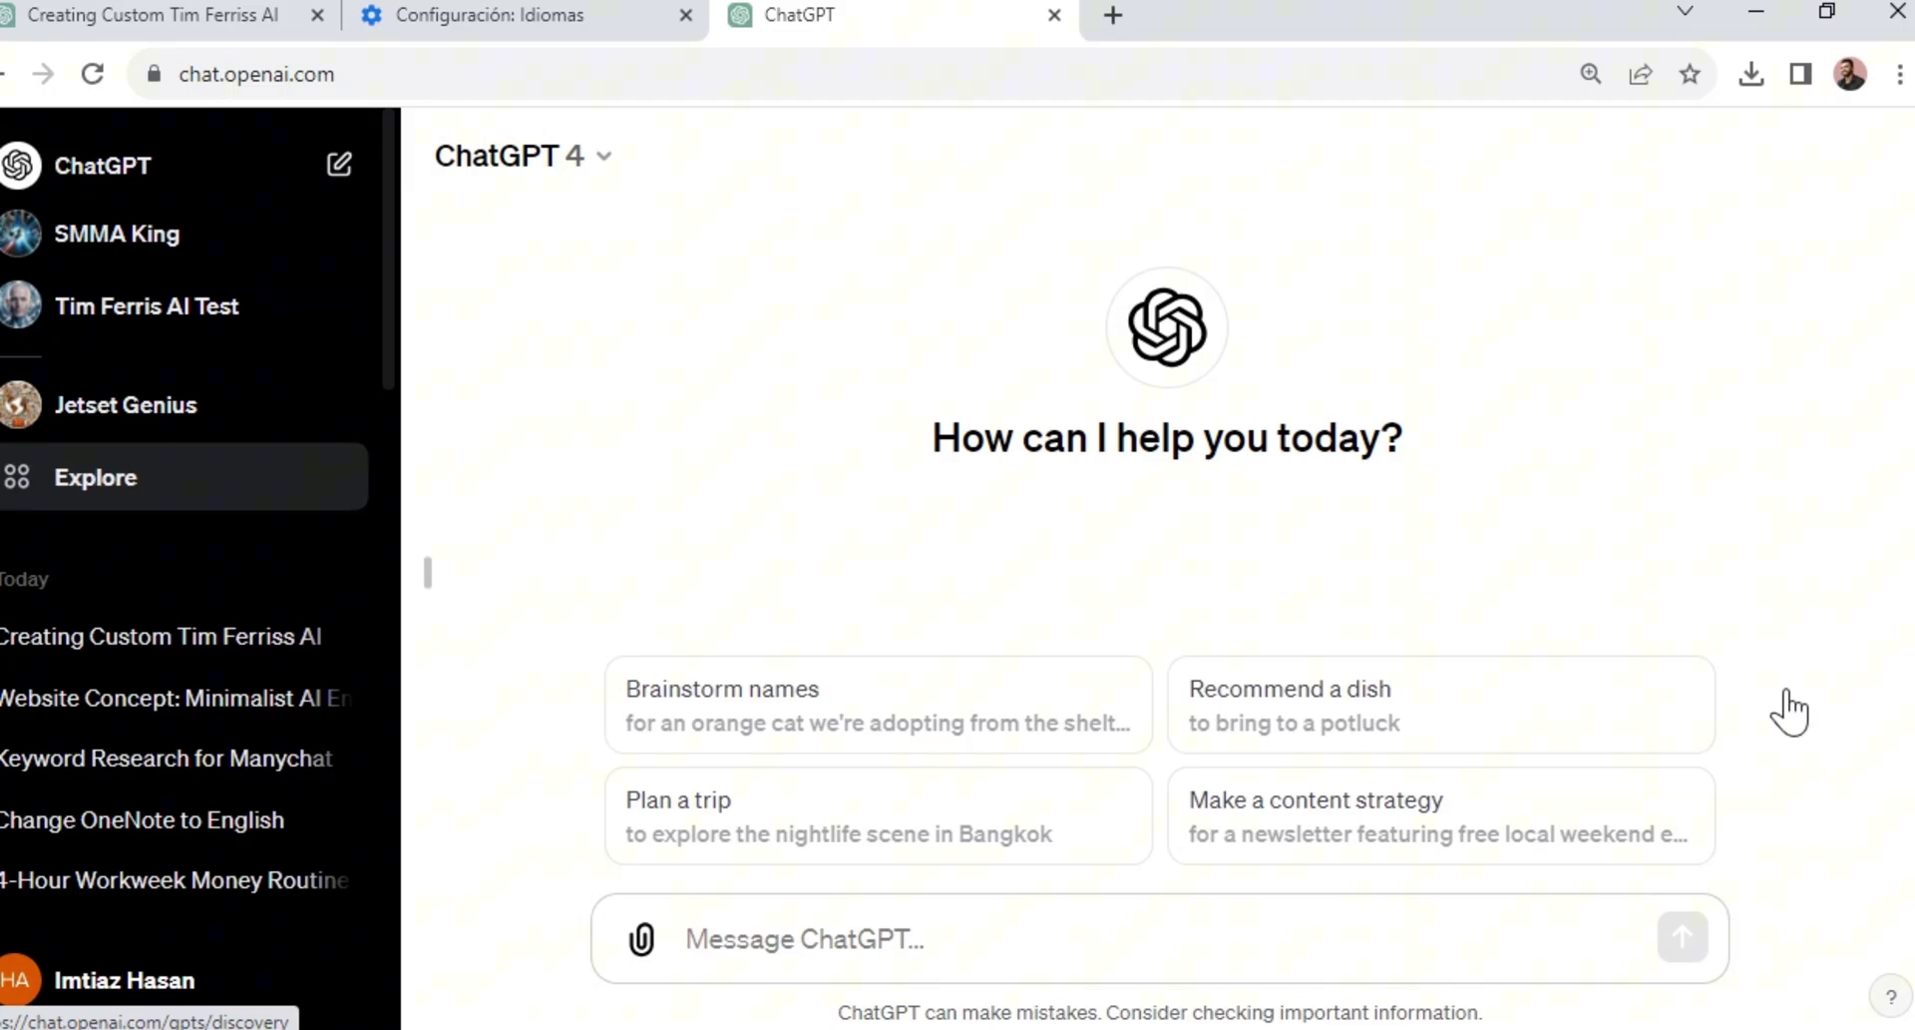
pyautogui.click(95, 477)
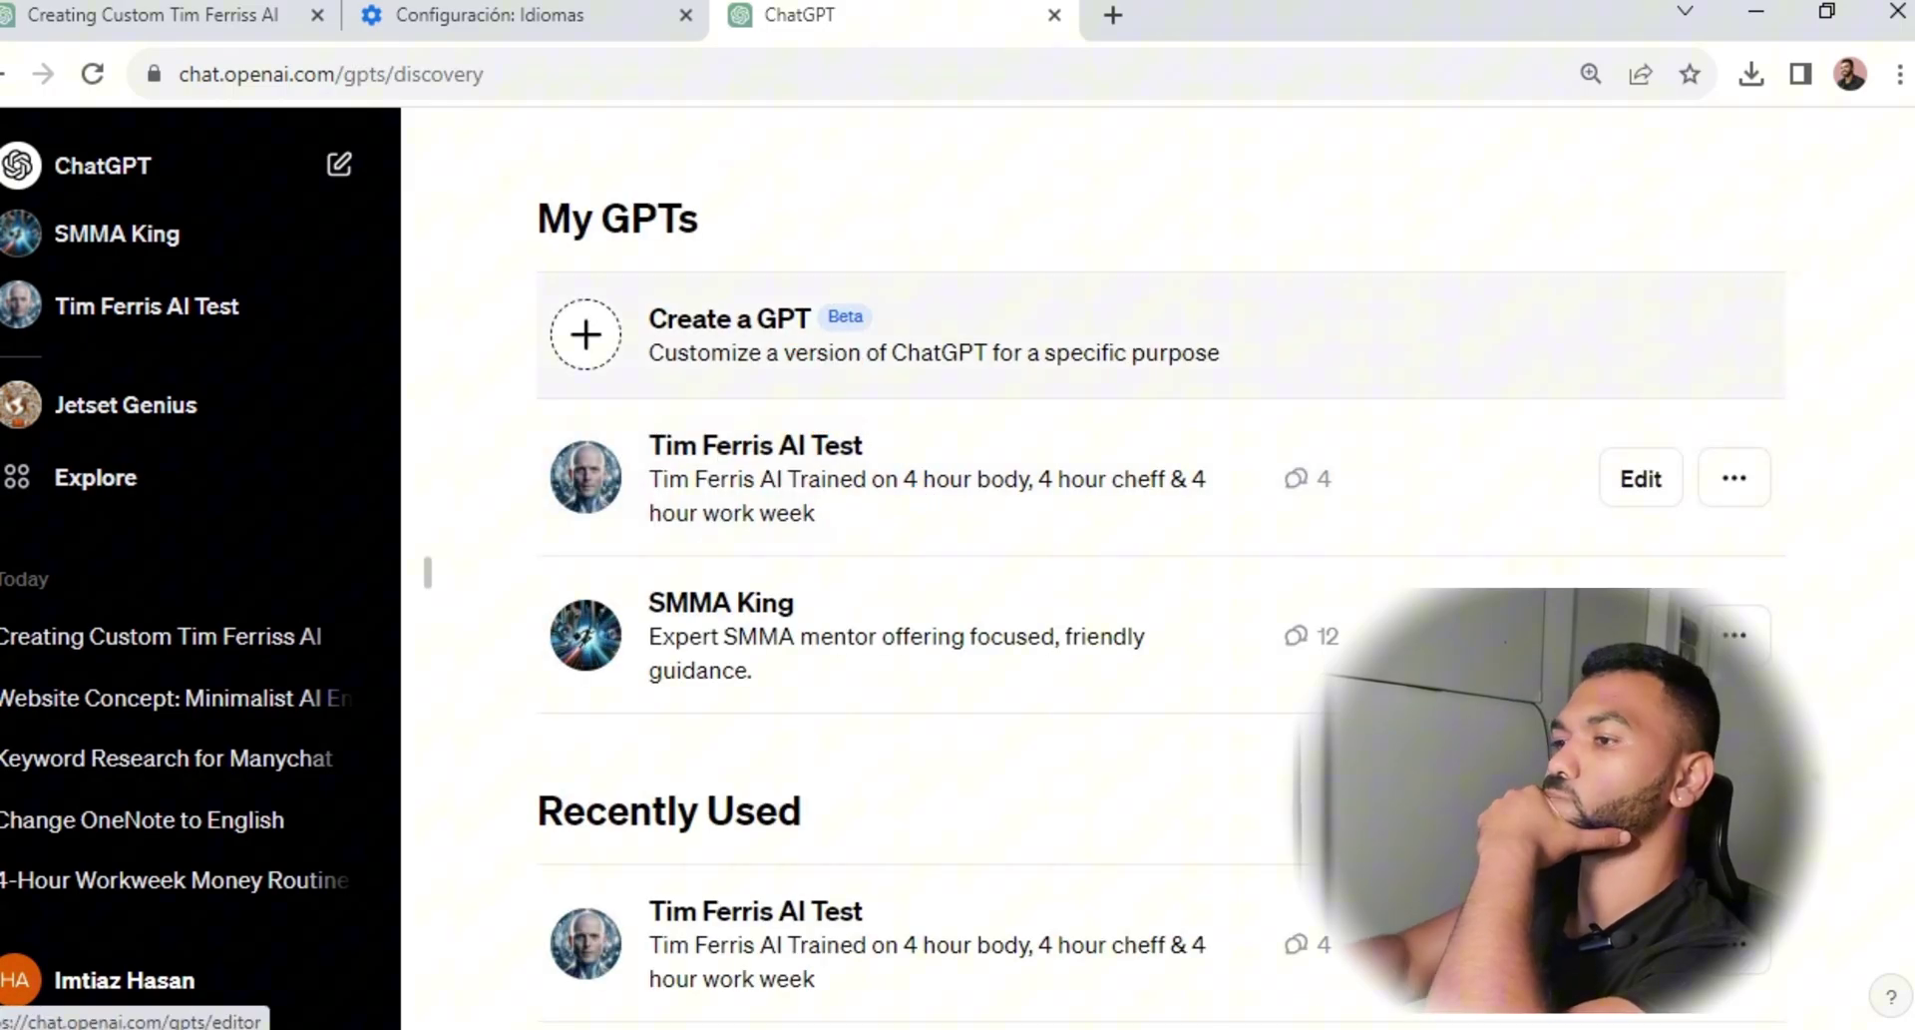
pyautogui.click(728, 329)
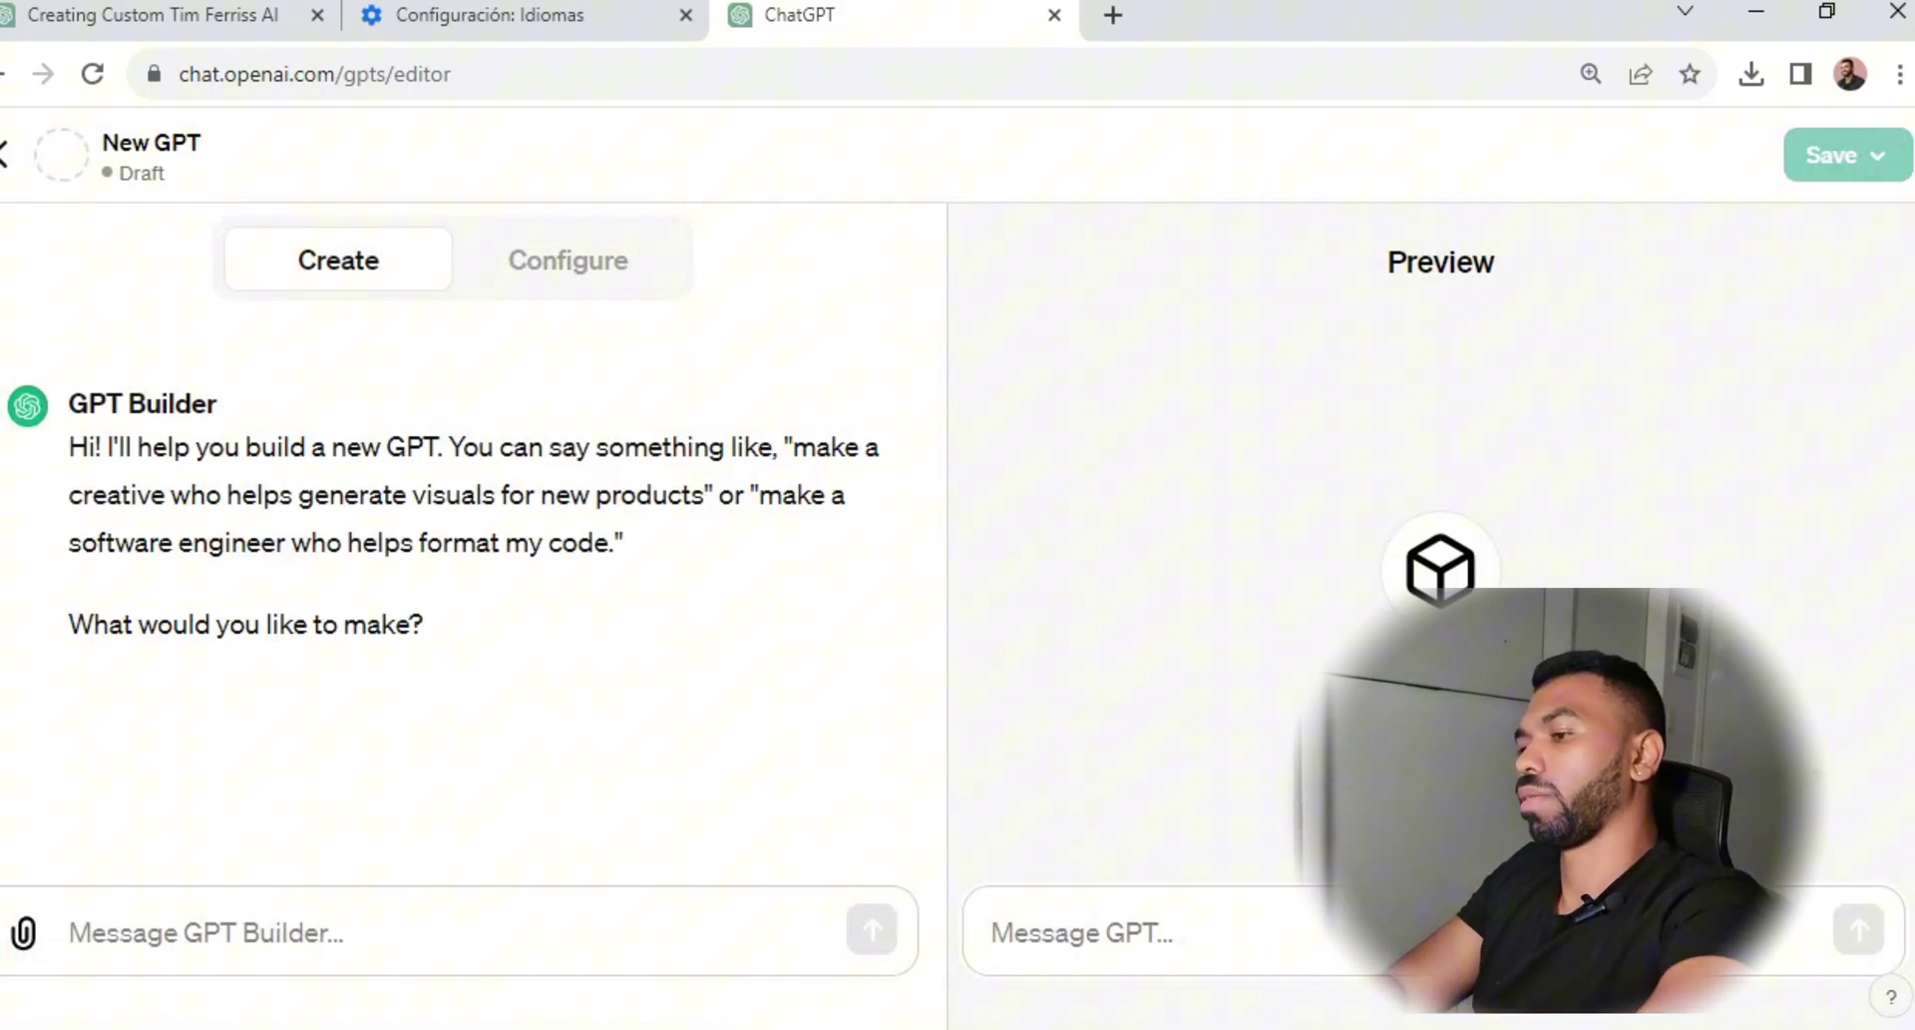
# Tell GPT Builder to make a "Tim Ferris Inspired AI GPT".
pyautogui.write('Time')
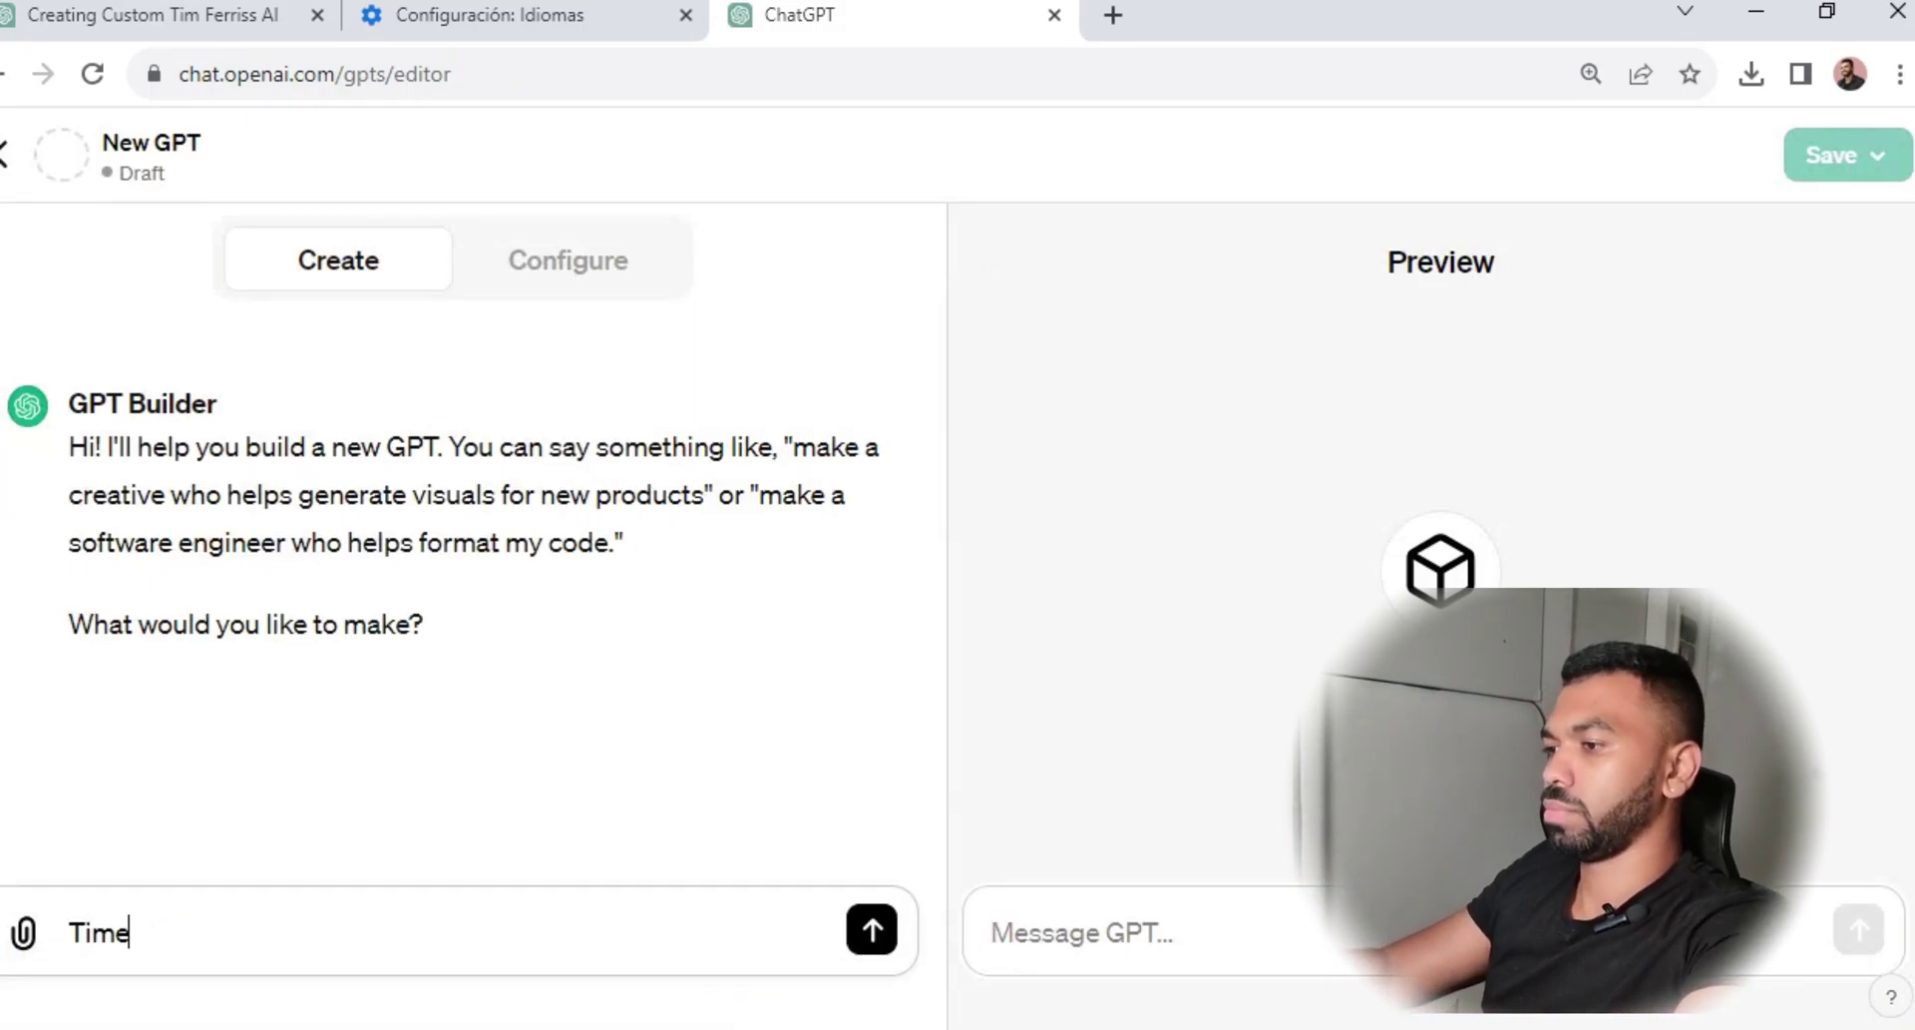
pyautogui.press('BackSpace')
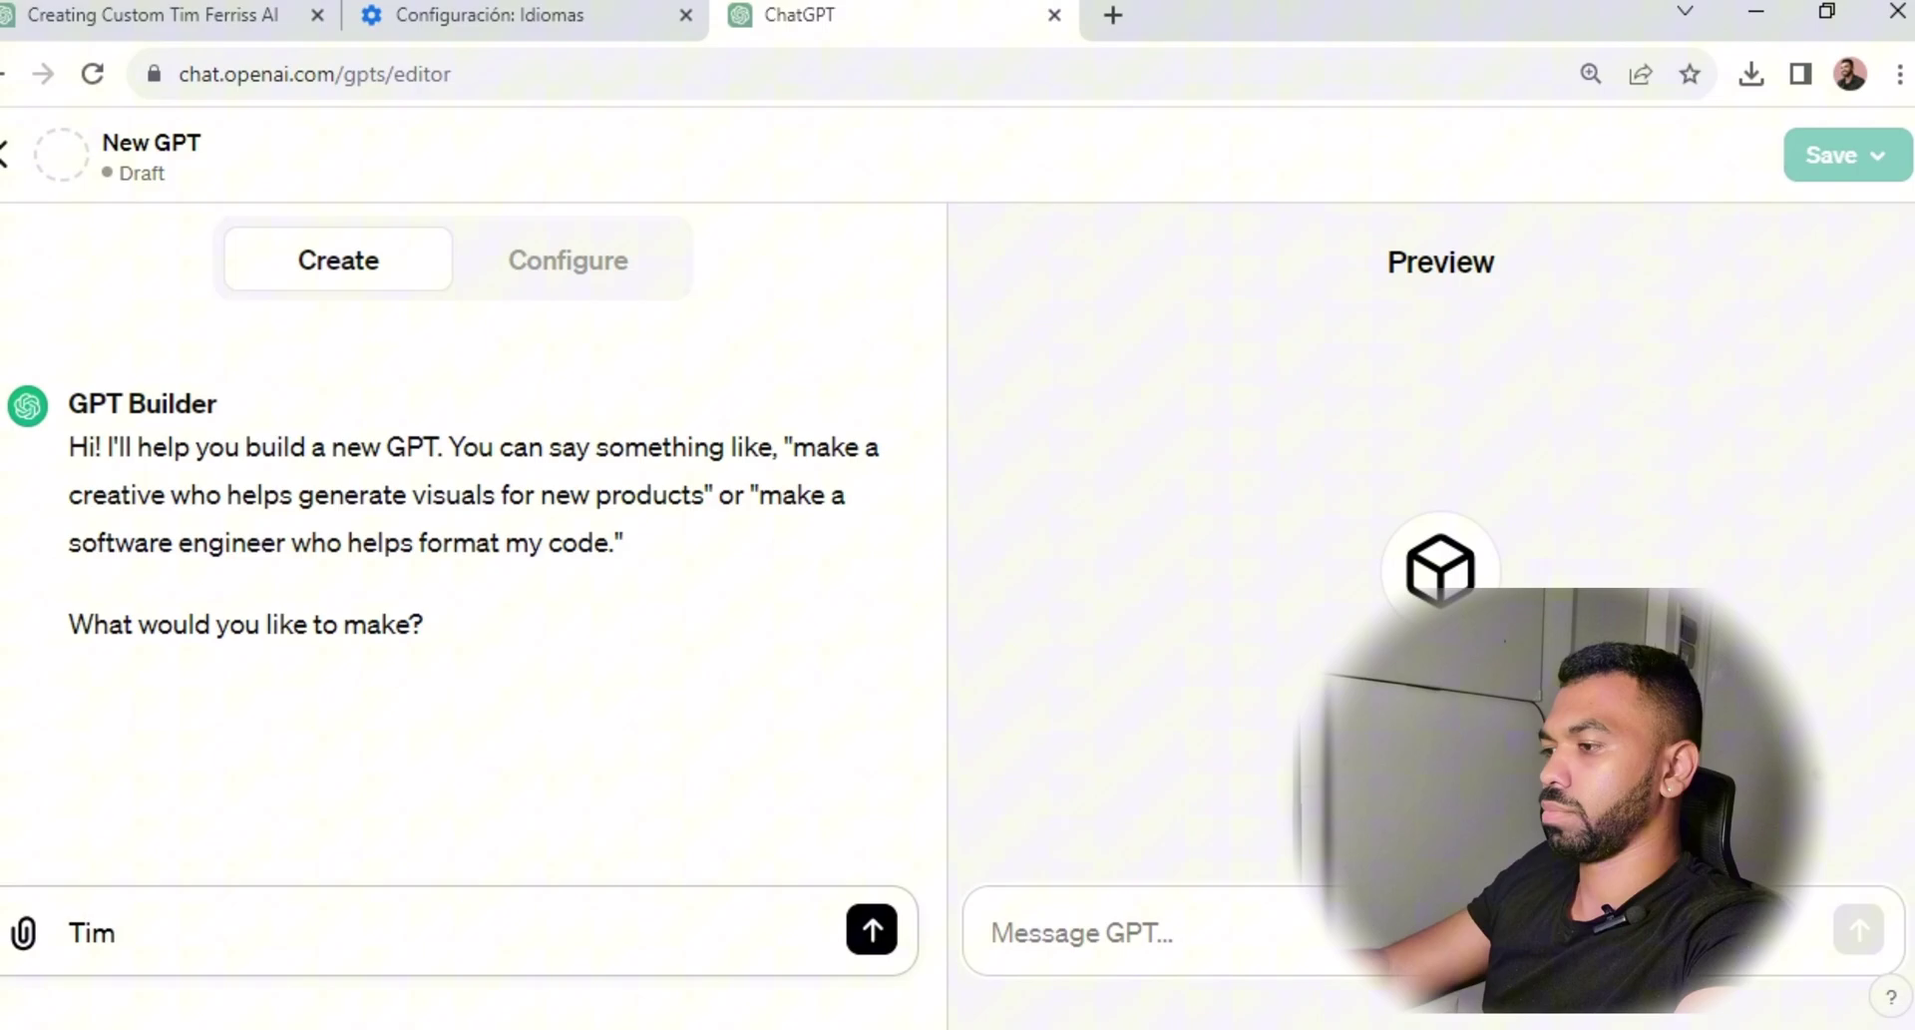
pyautogui.write('F')
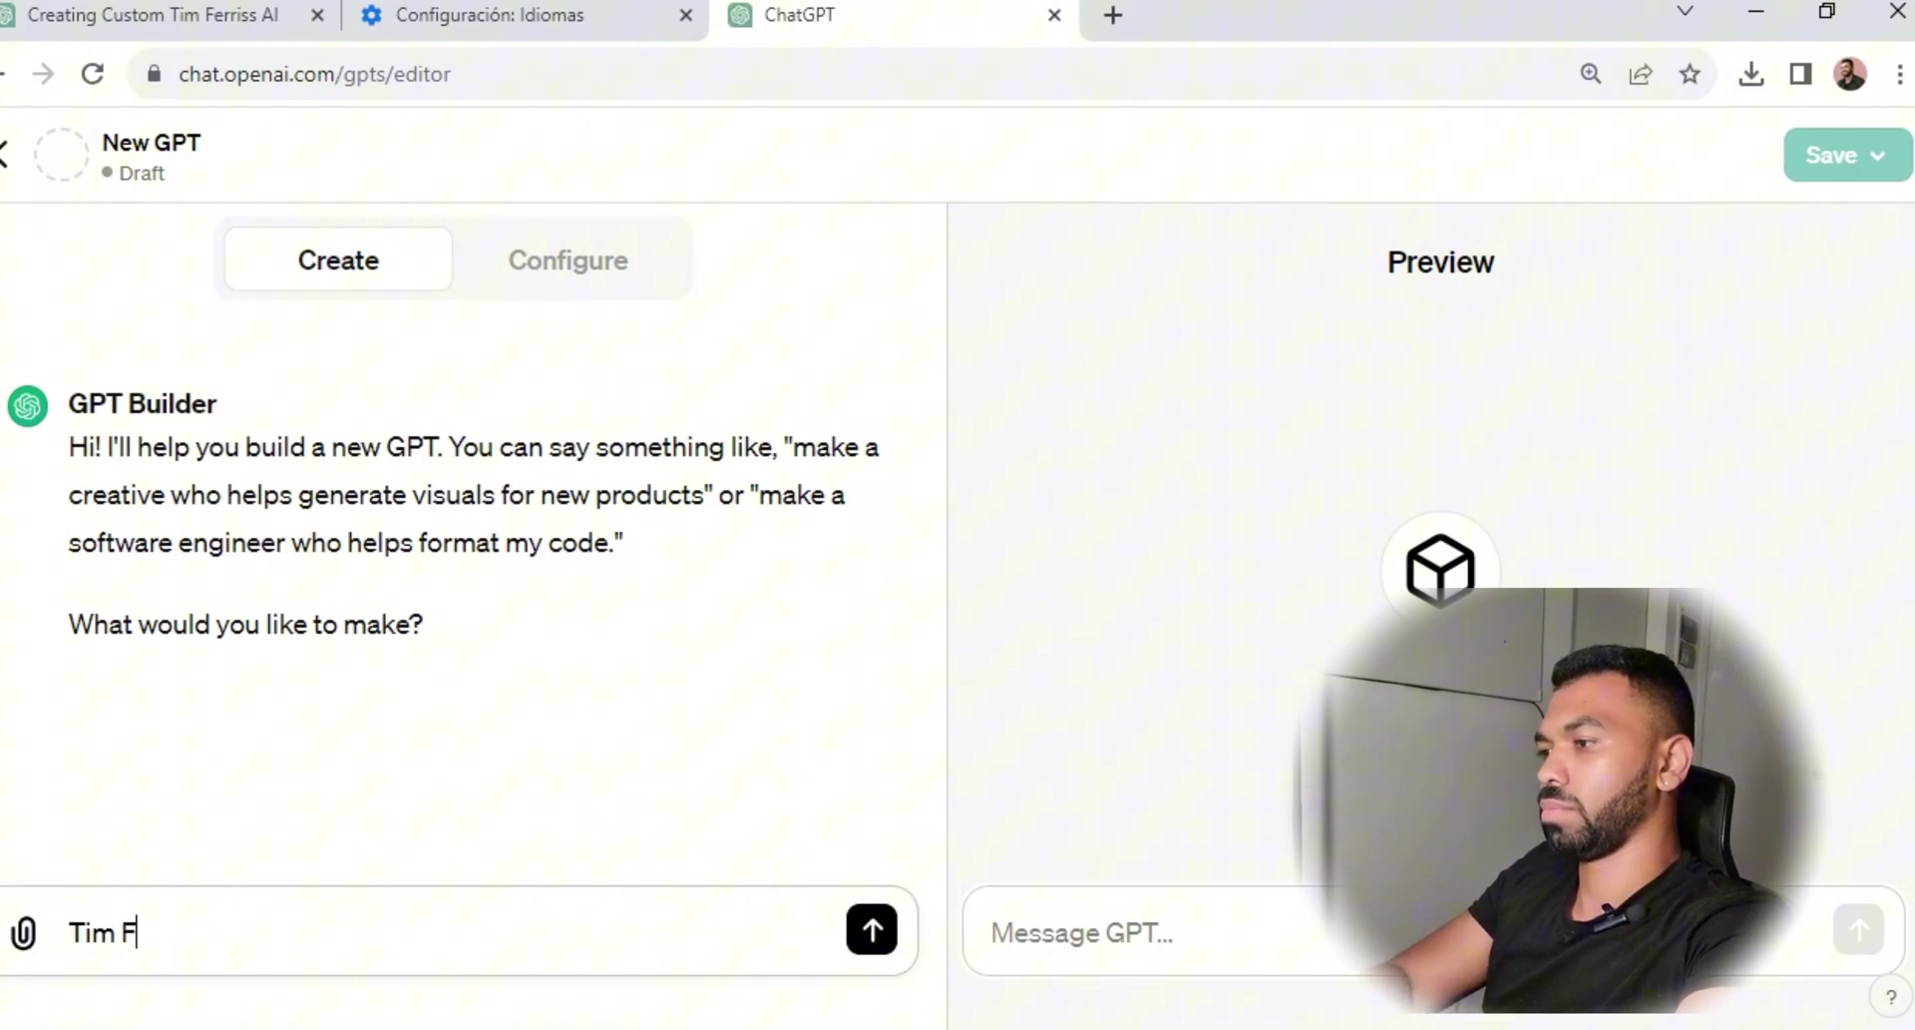
pyautogui.write('erris')
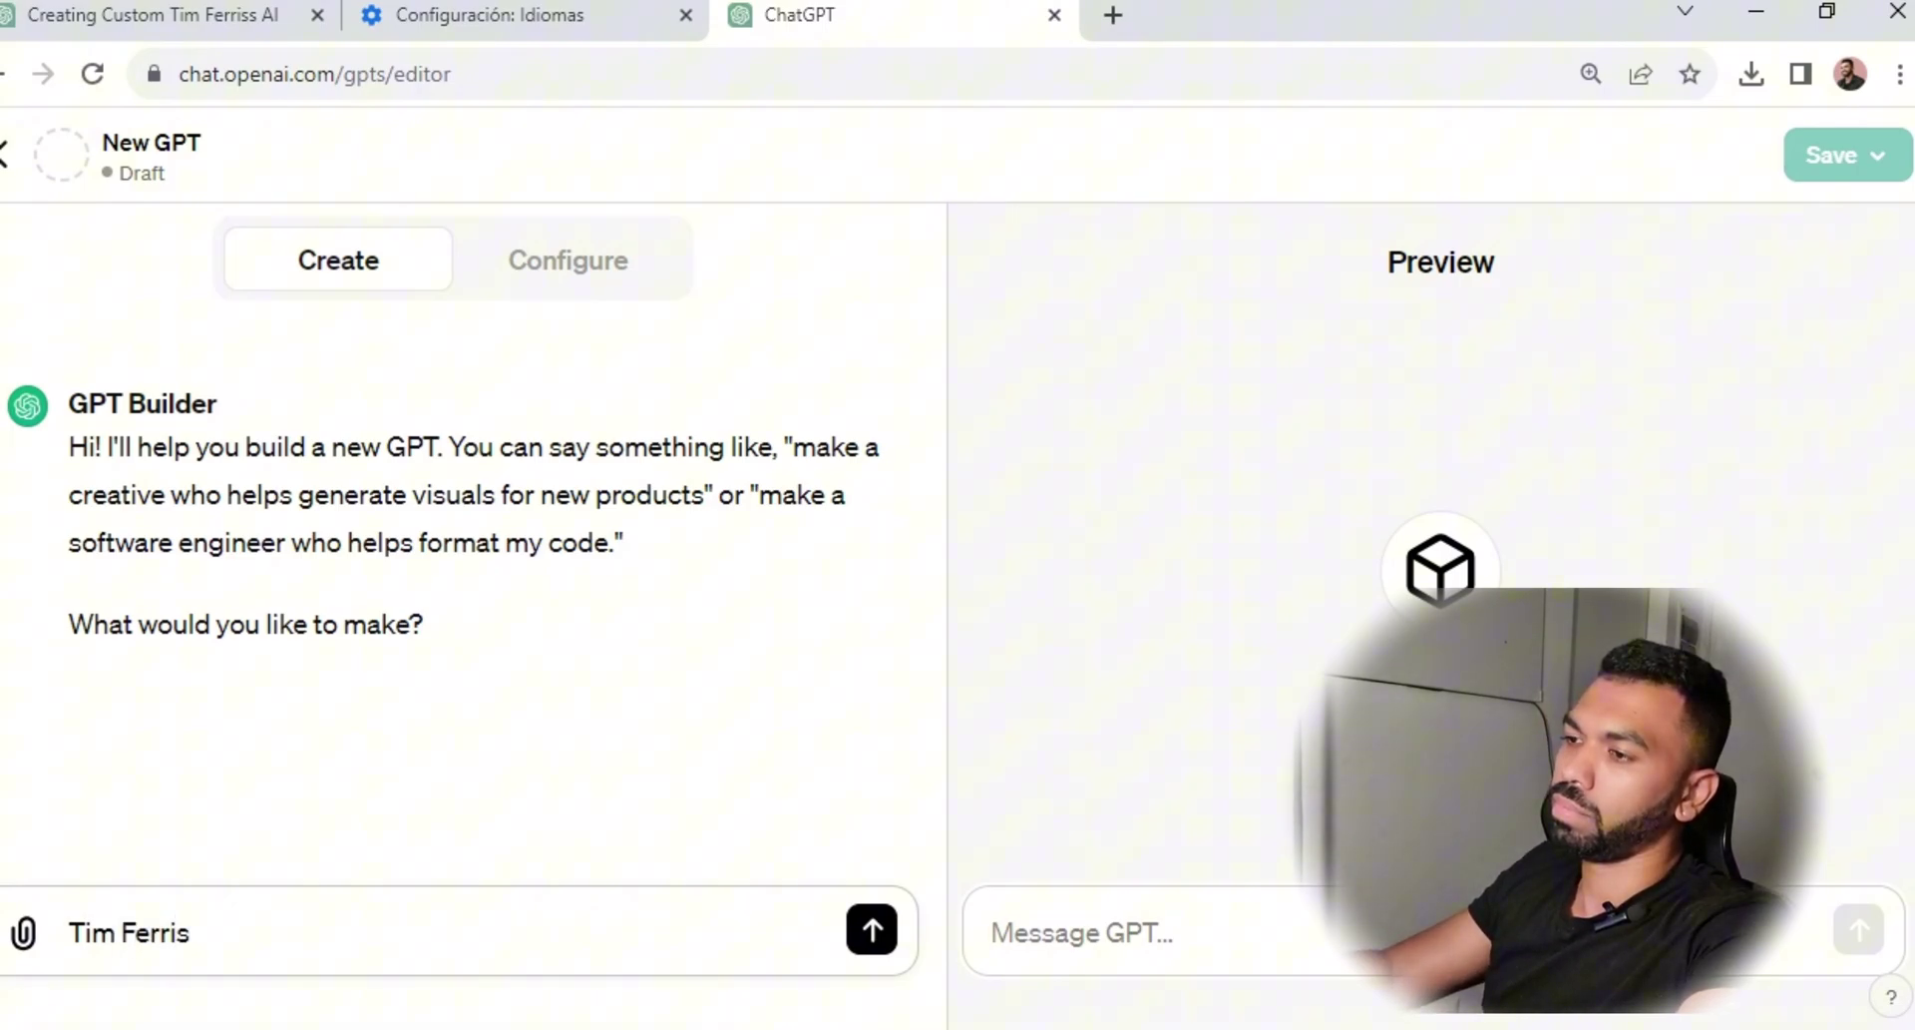
pyautogui.write(' Inspire')
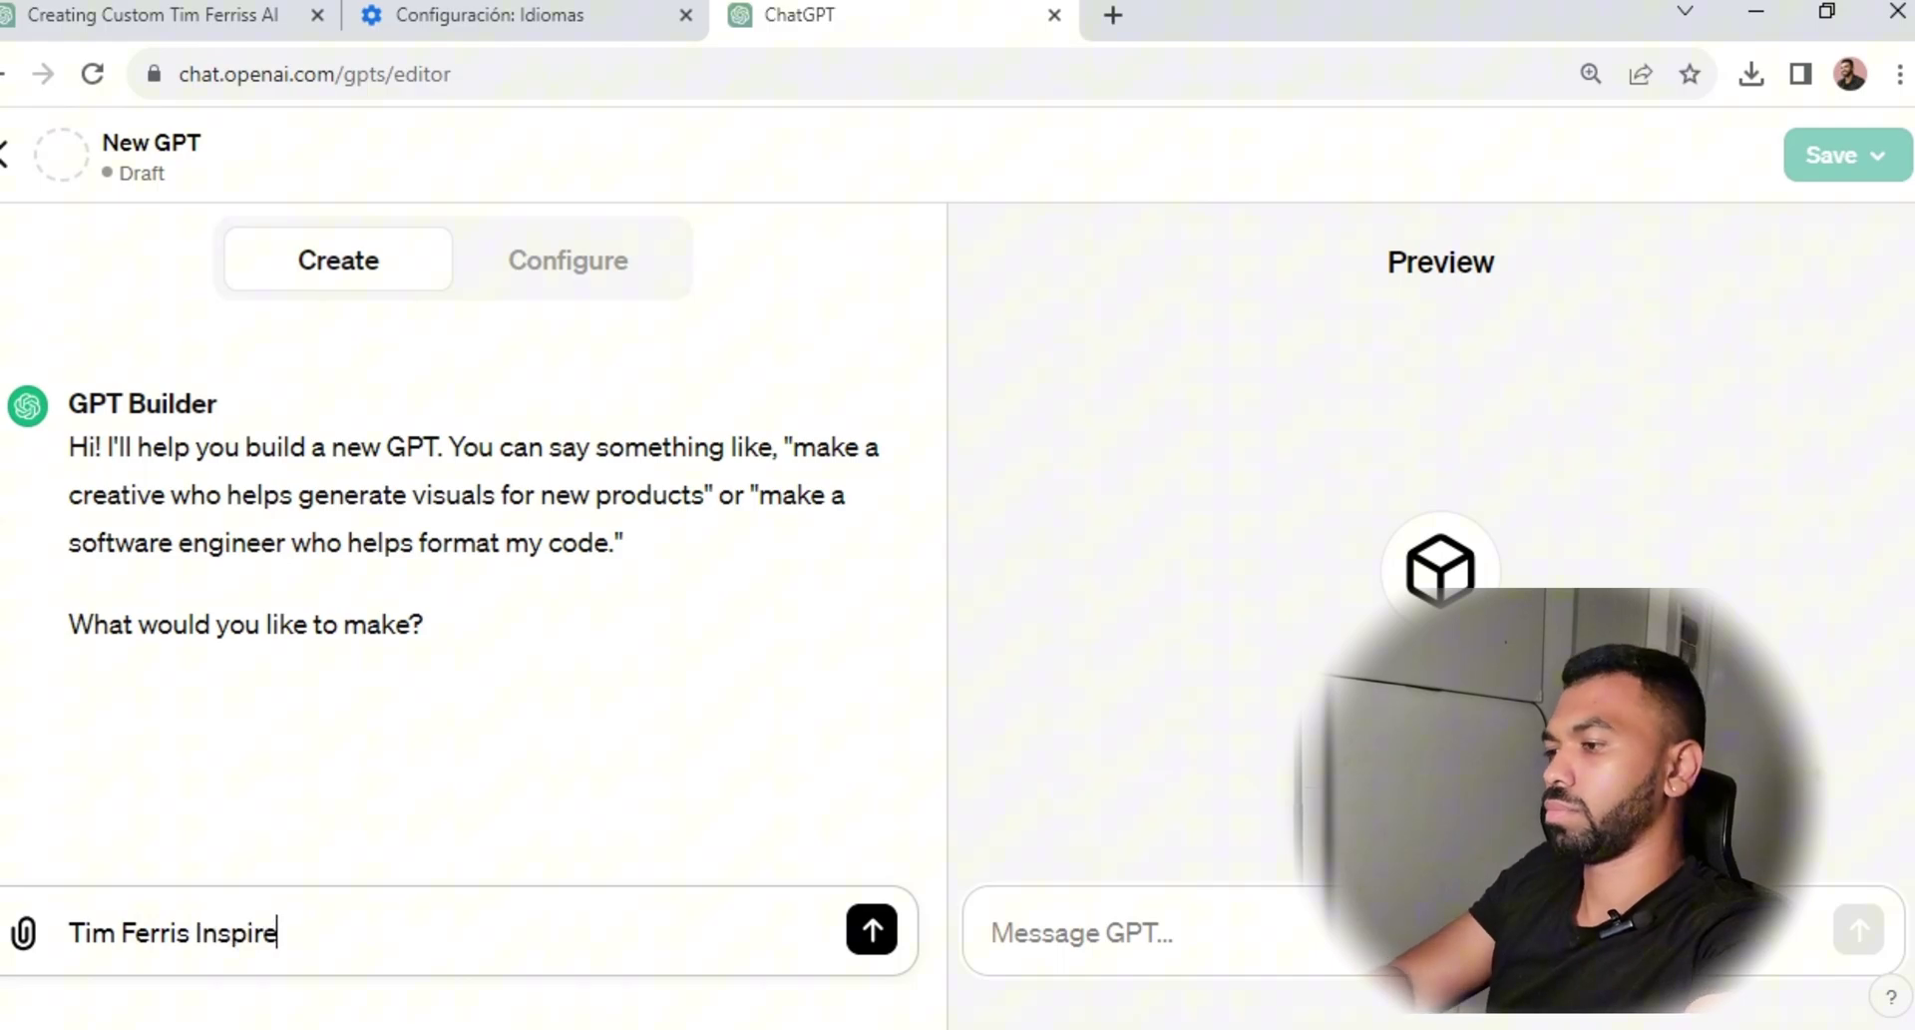
pyautogui.write('d AI')
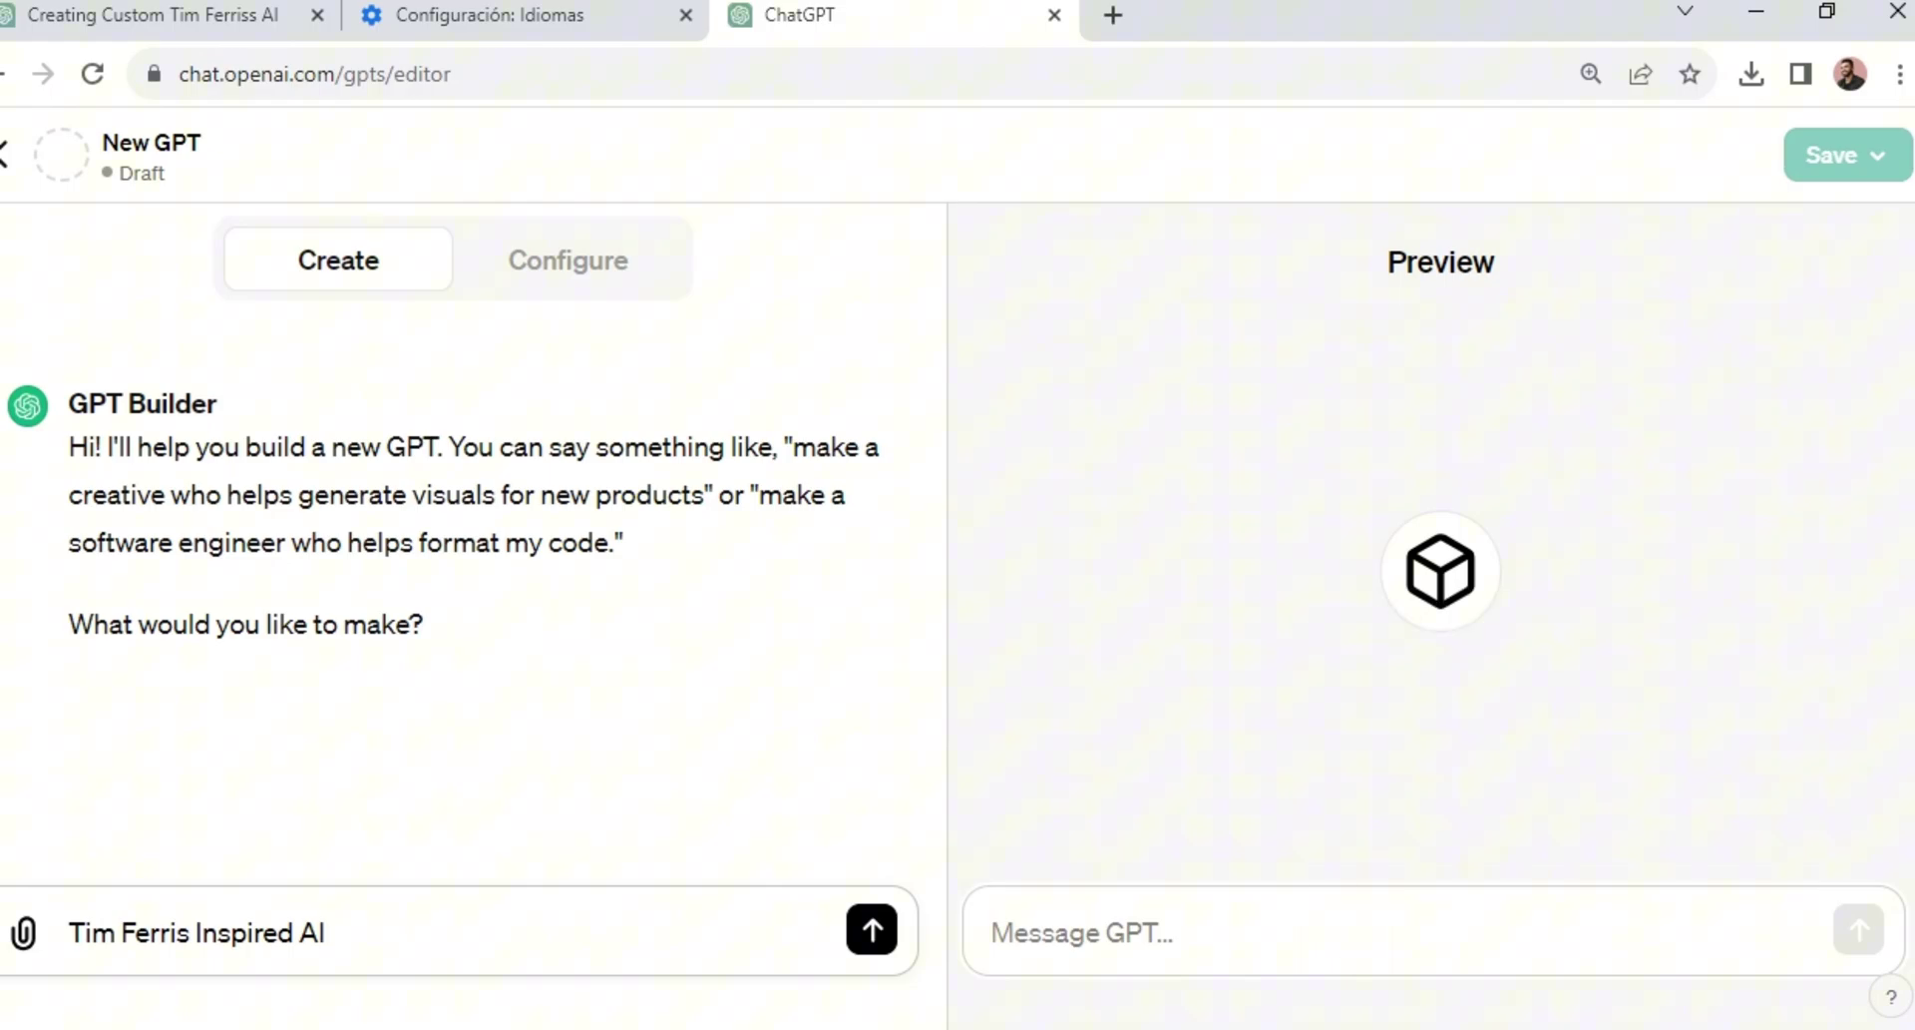
pyautogui.write(' GPT')
pyautogui.click(293, 932)
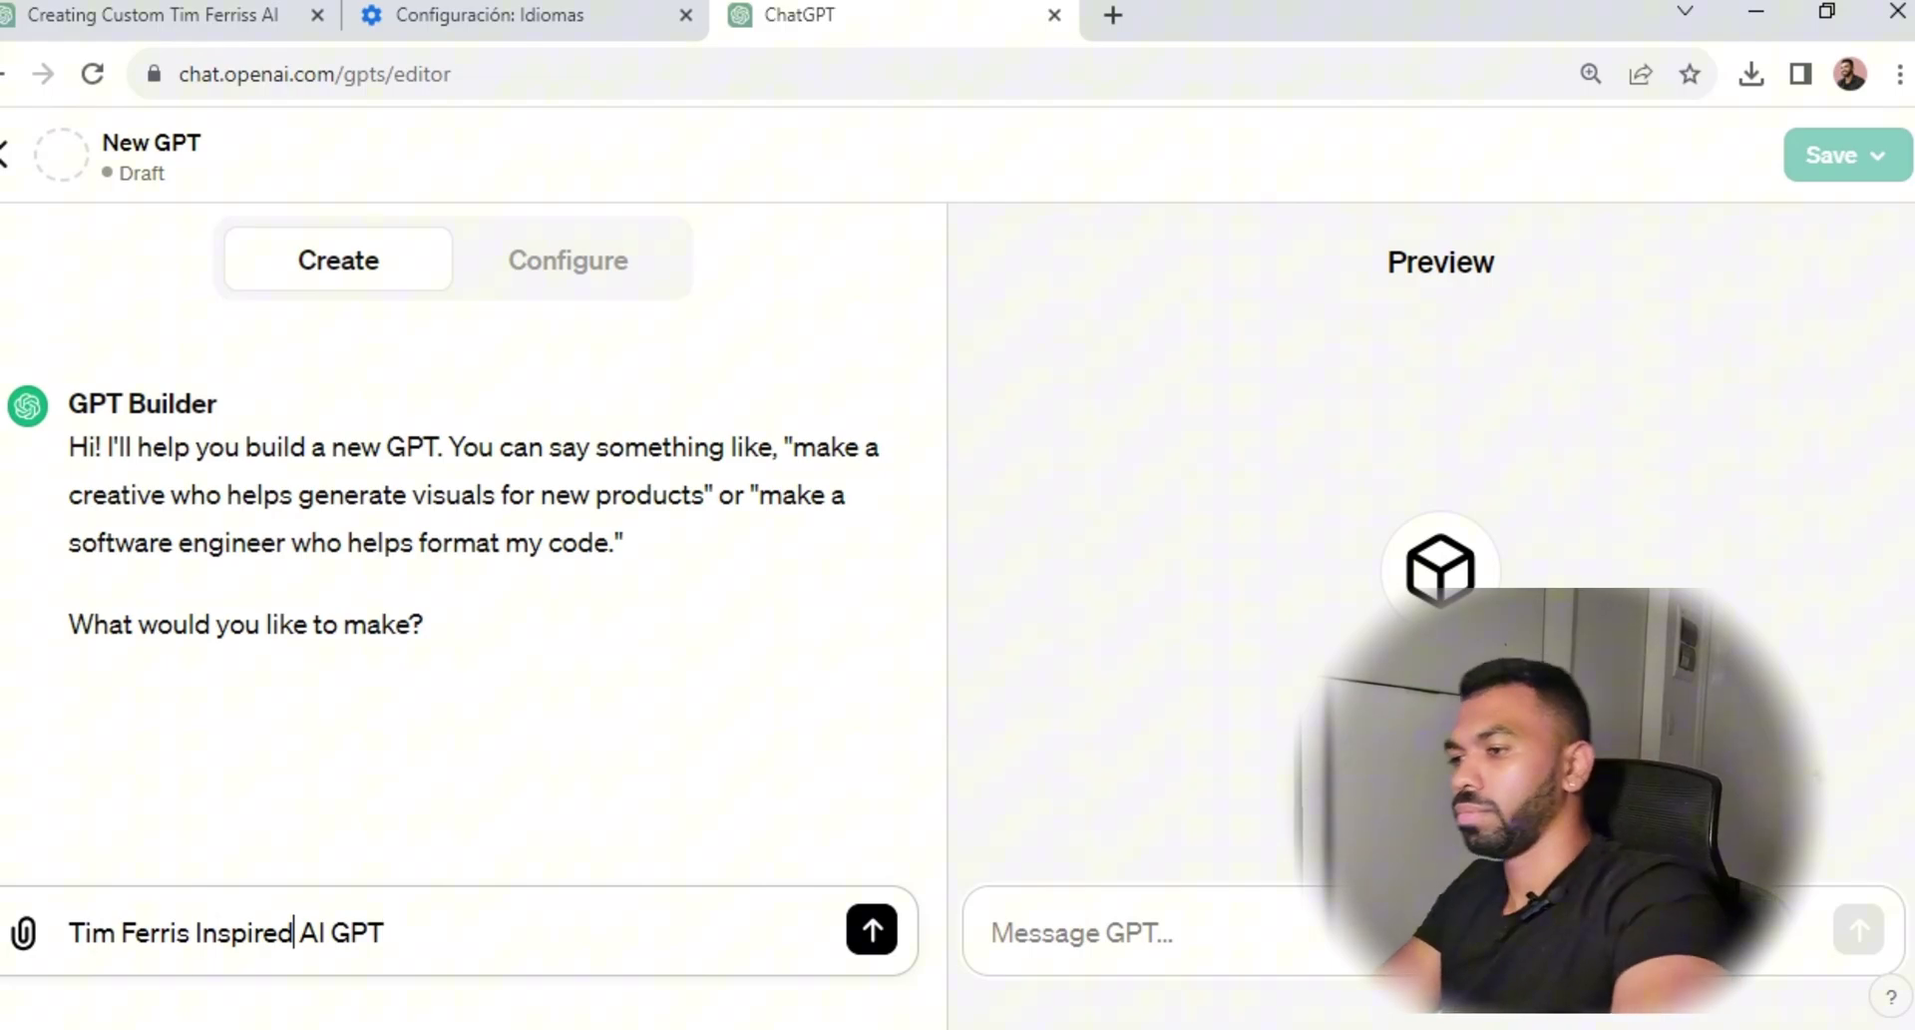
pyautogui.press('Return')
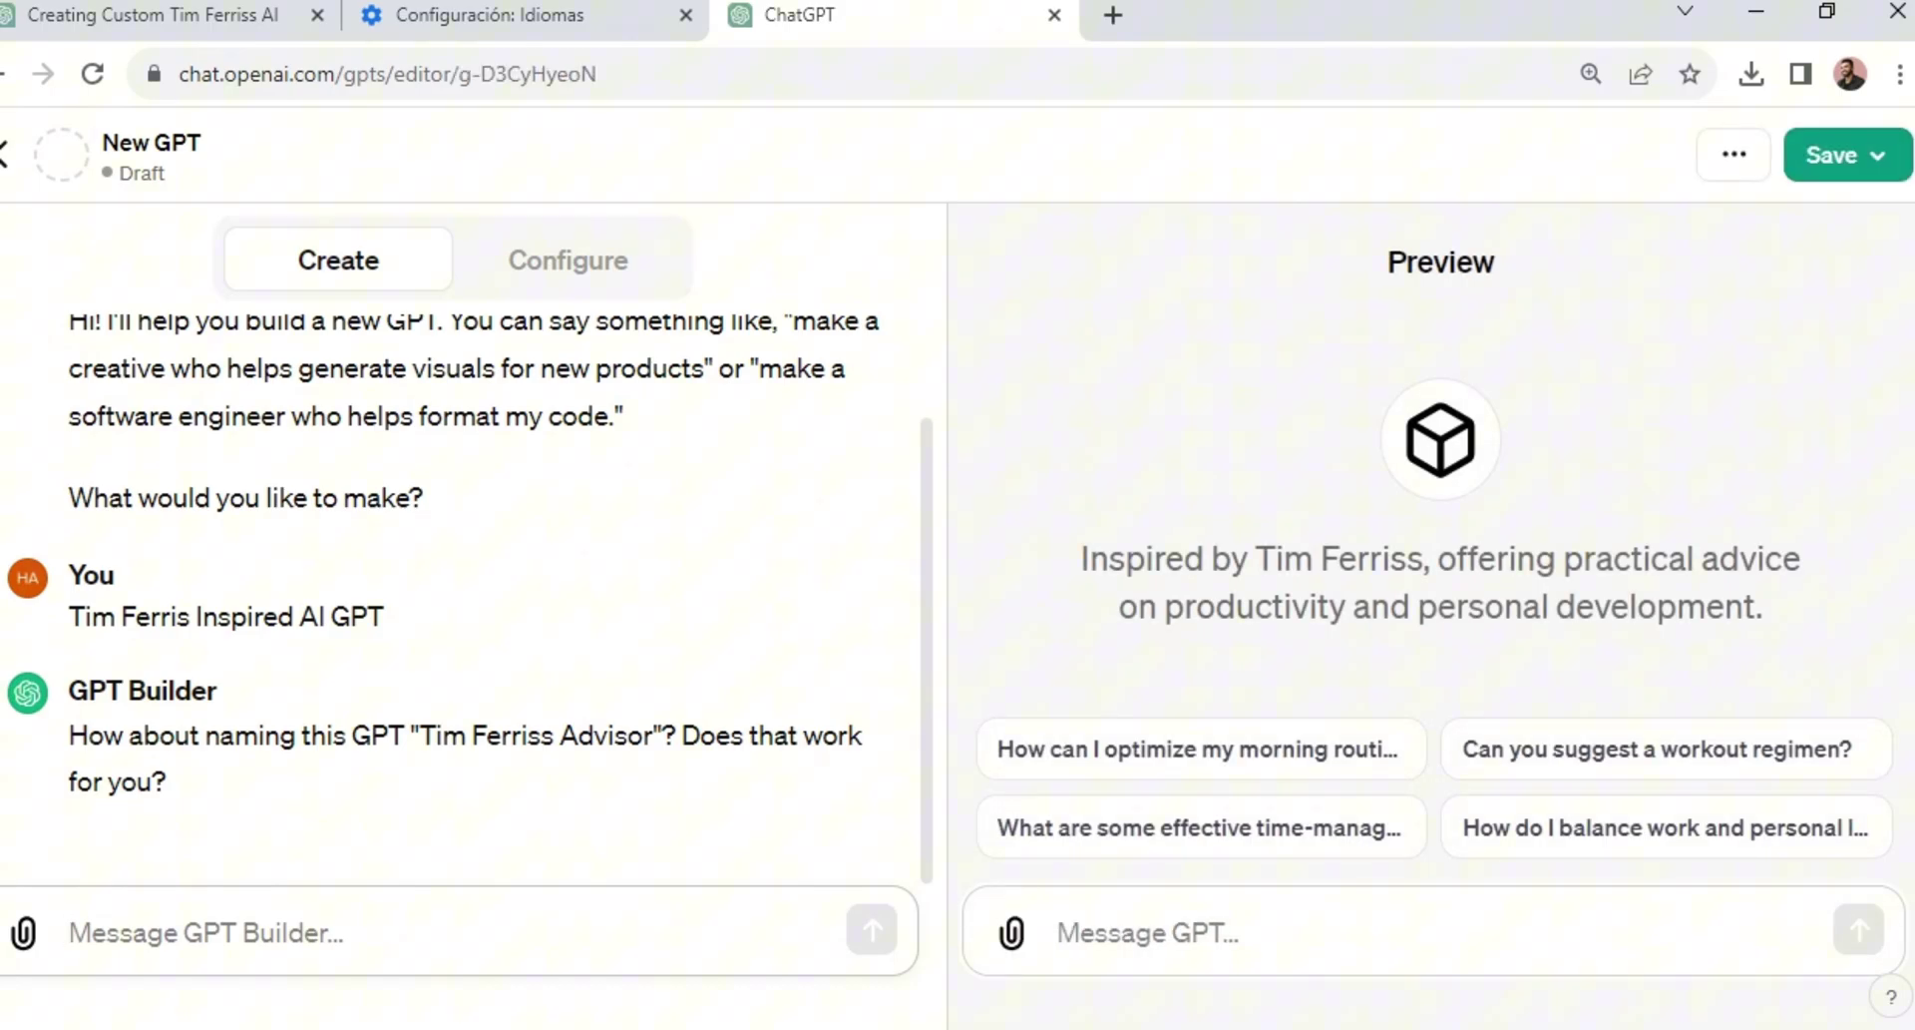
# Accept the suggested GPT name "Tim Ferriss Advisor" by replying "sure".
pyautogui.write('sure')
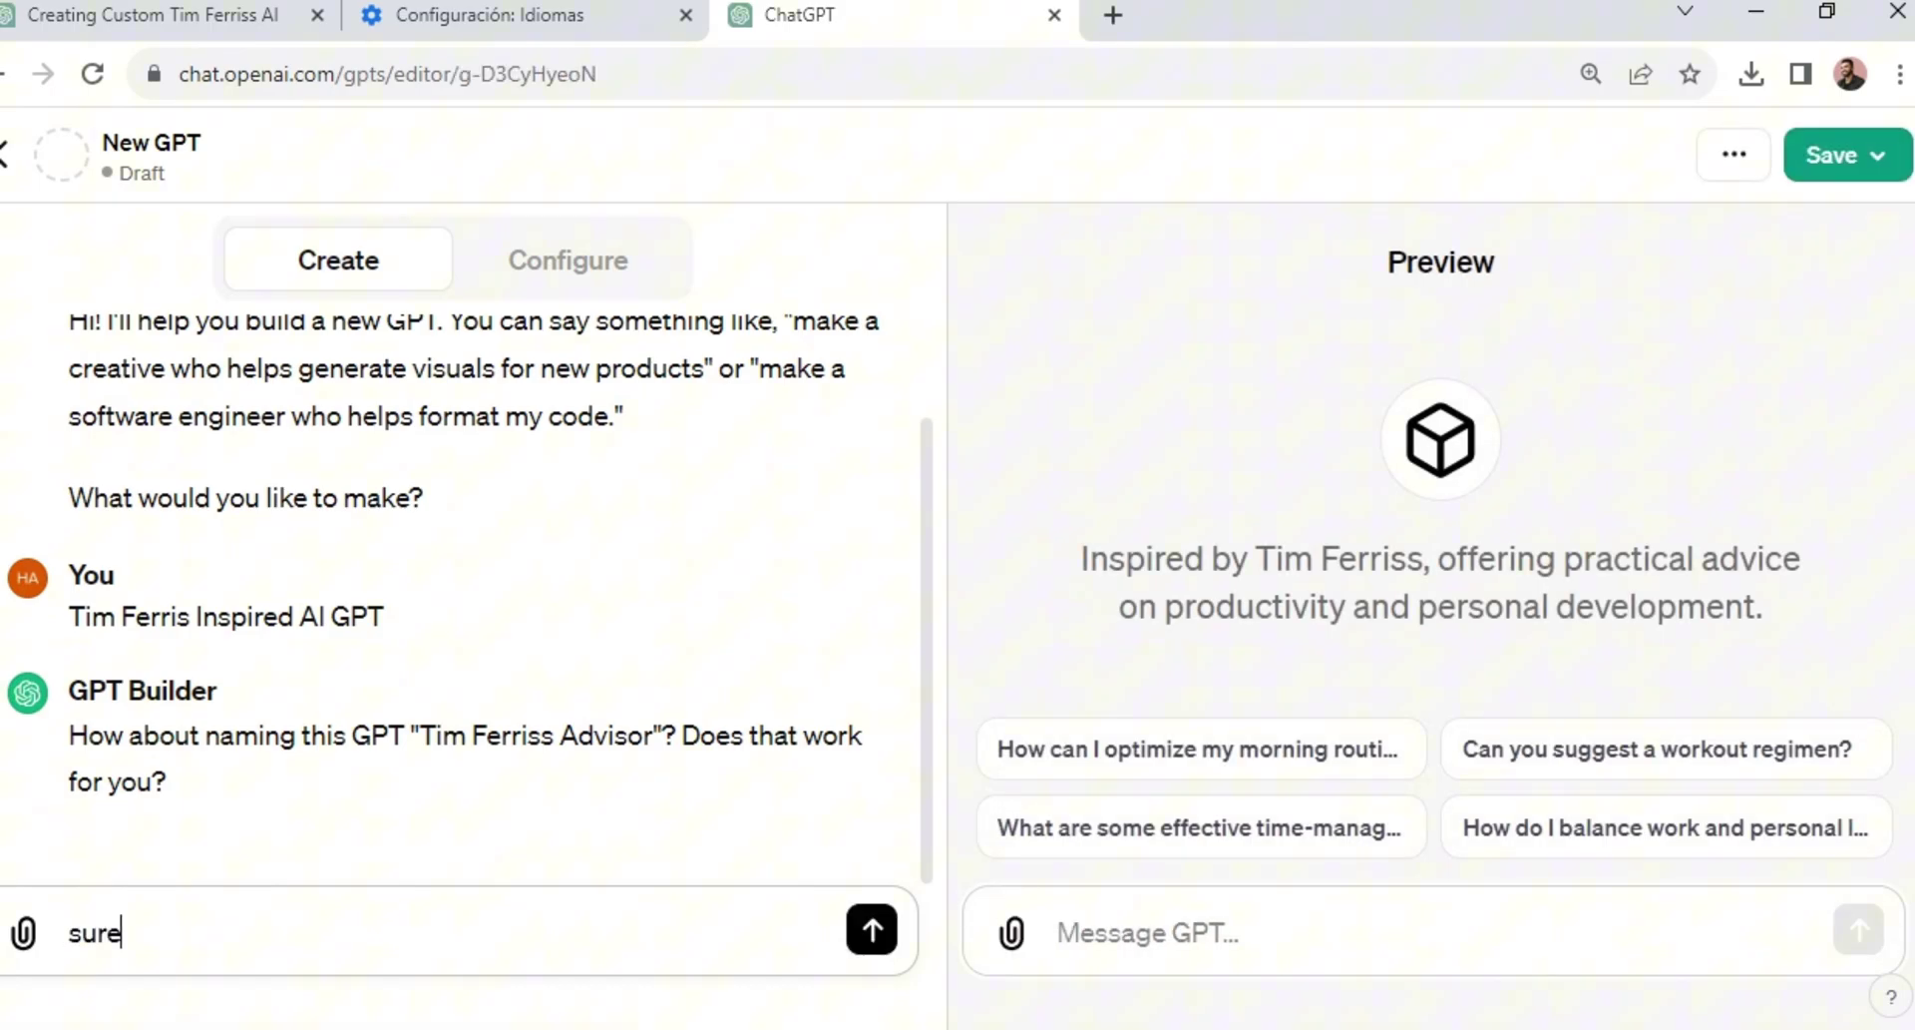
pyautogui.press('Return')
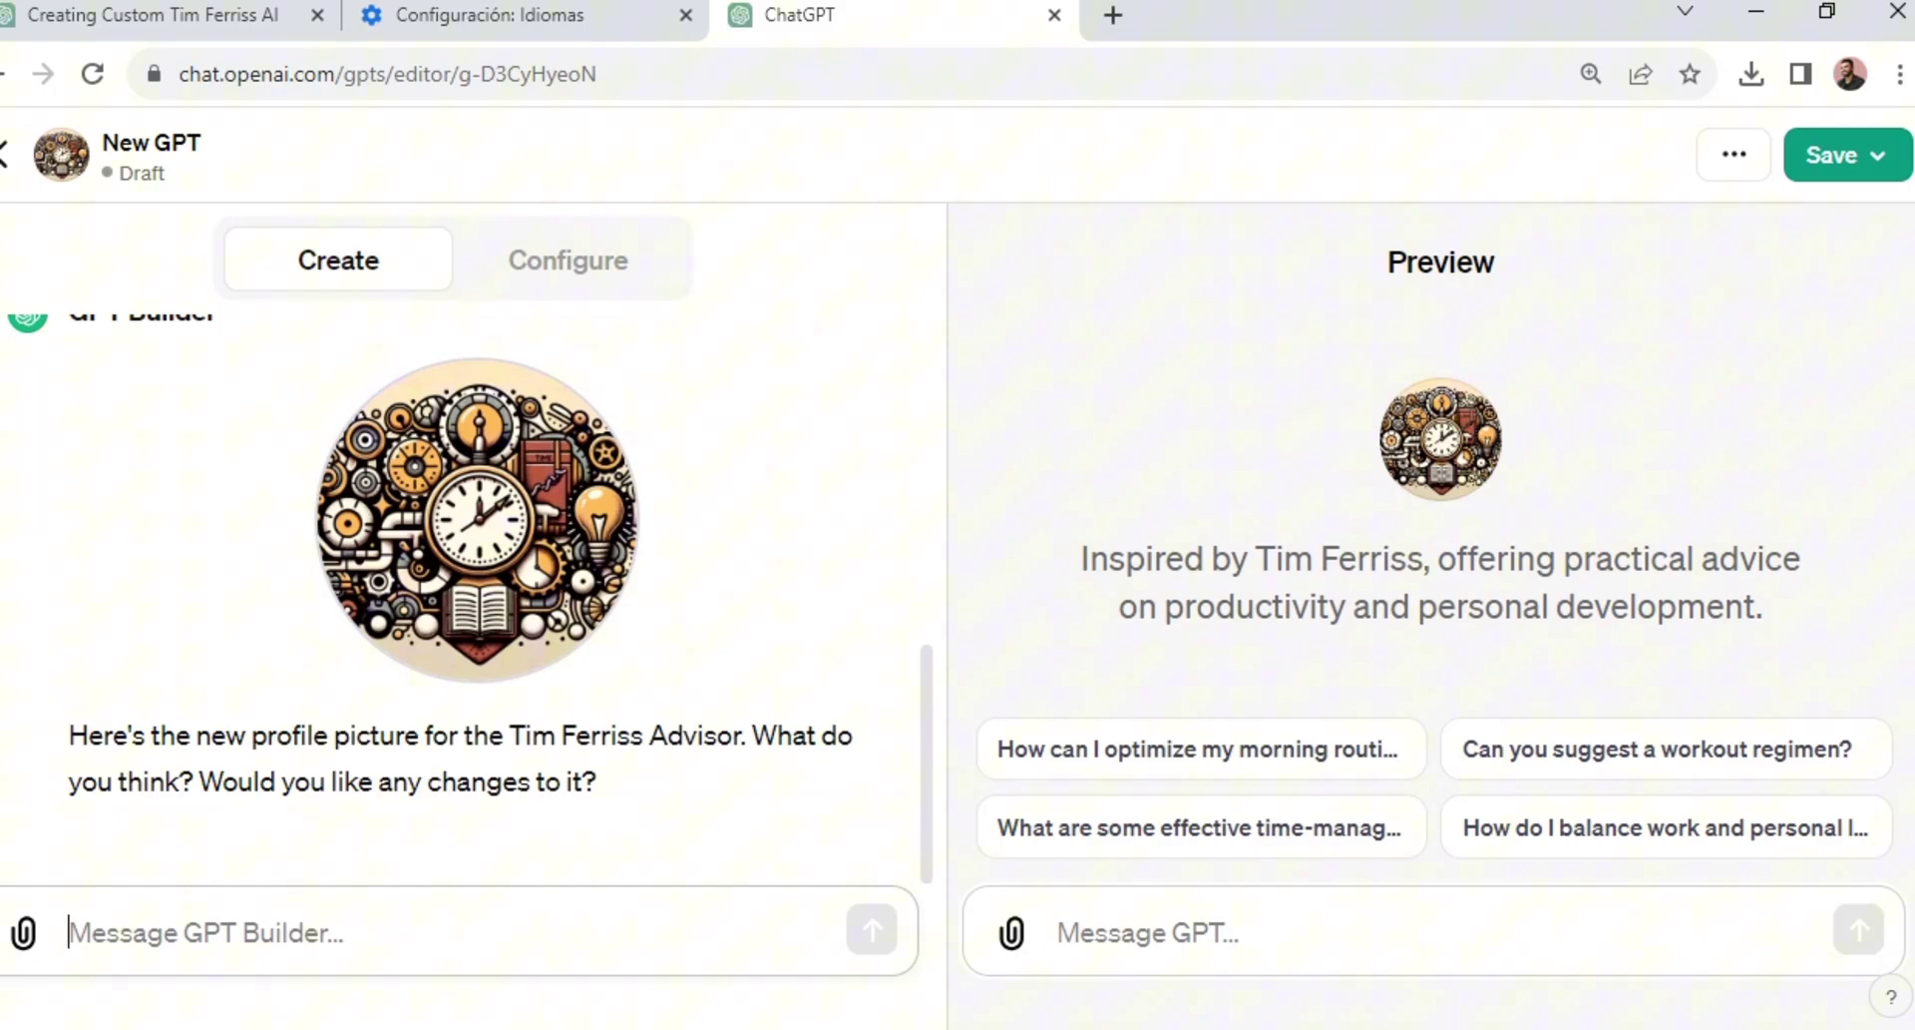
# Answer "yes" to changing the profile picture and submit the uploaded portrait of the bald man as its replacement.
pyautogui.write('yre')
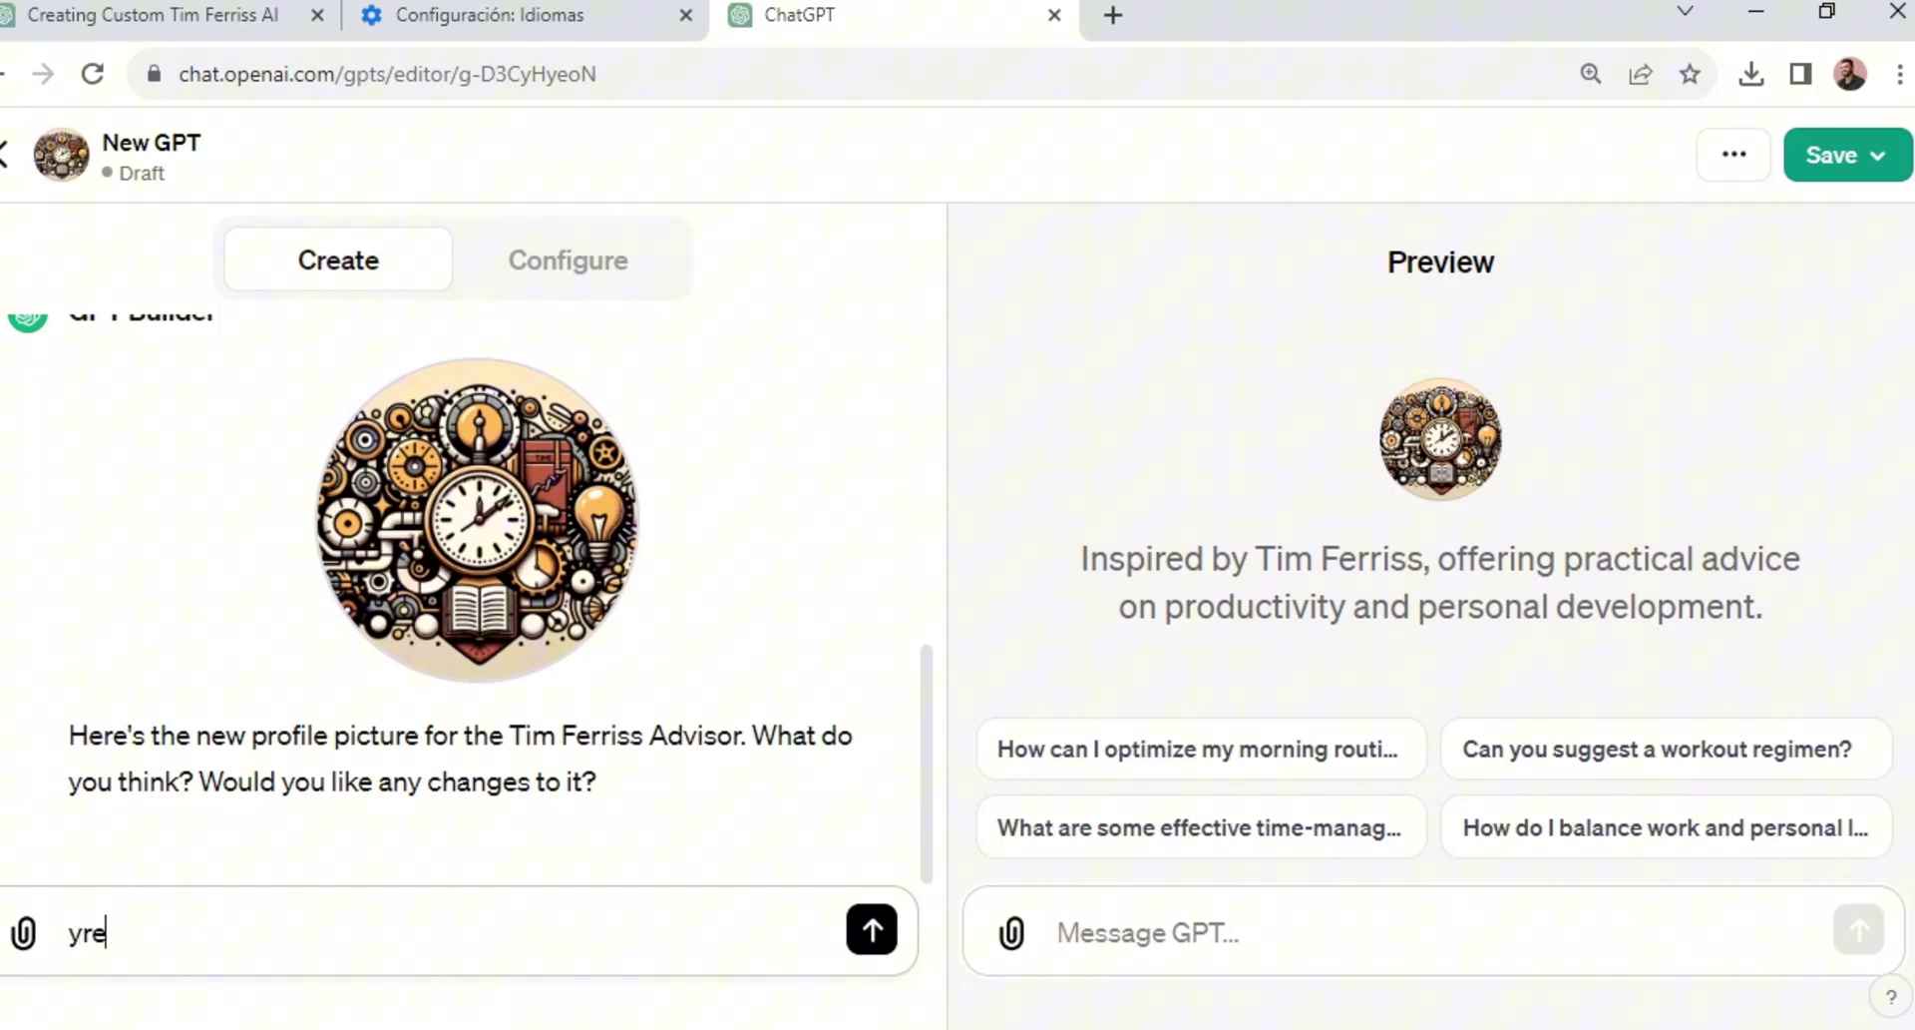
pyautogui.press('BackSpace')
pyautogui.press('BackSpace')
pyautogui.write('es')
pyautogui.press('Return')
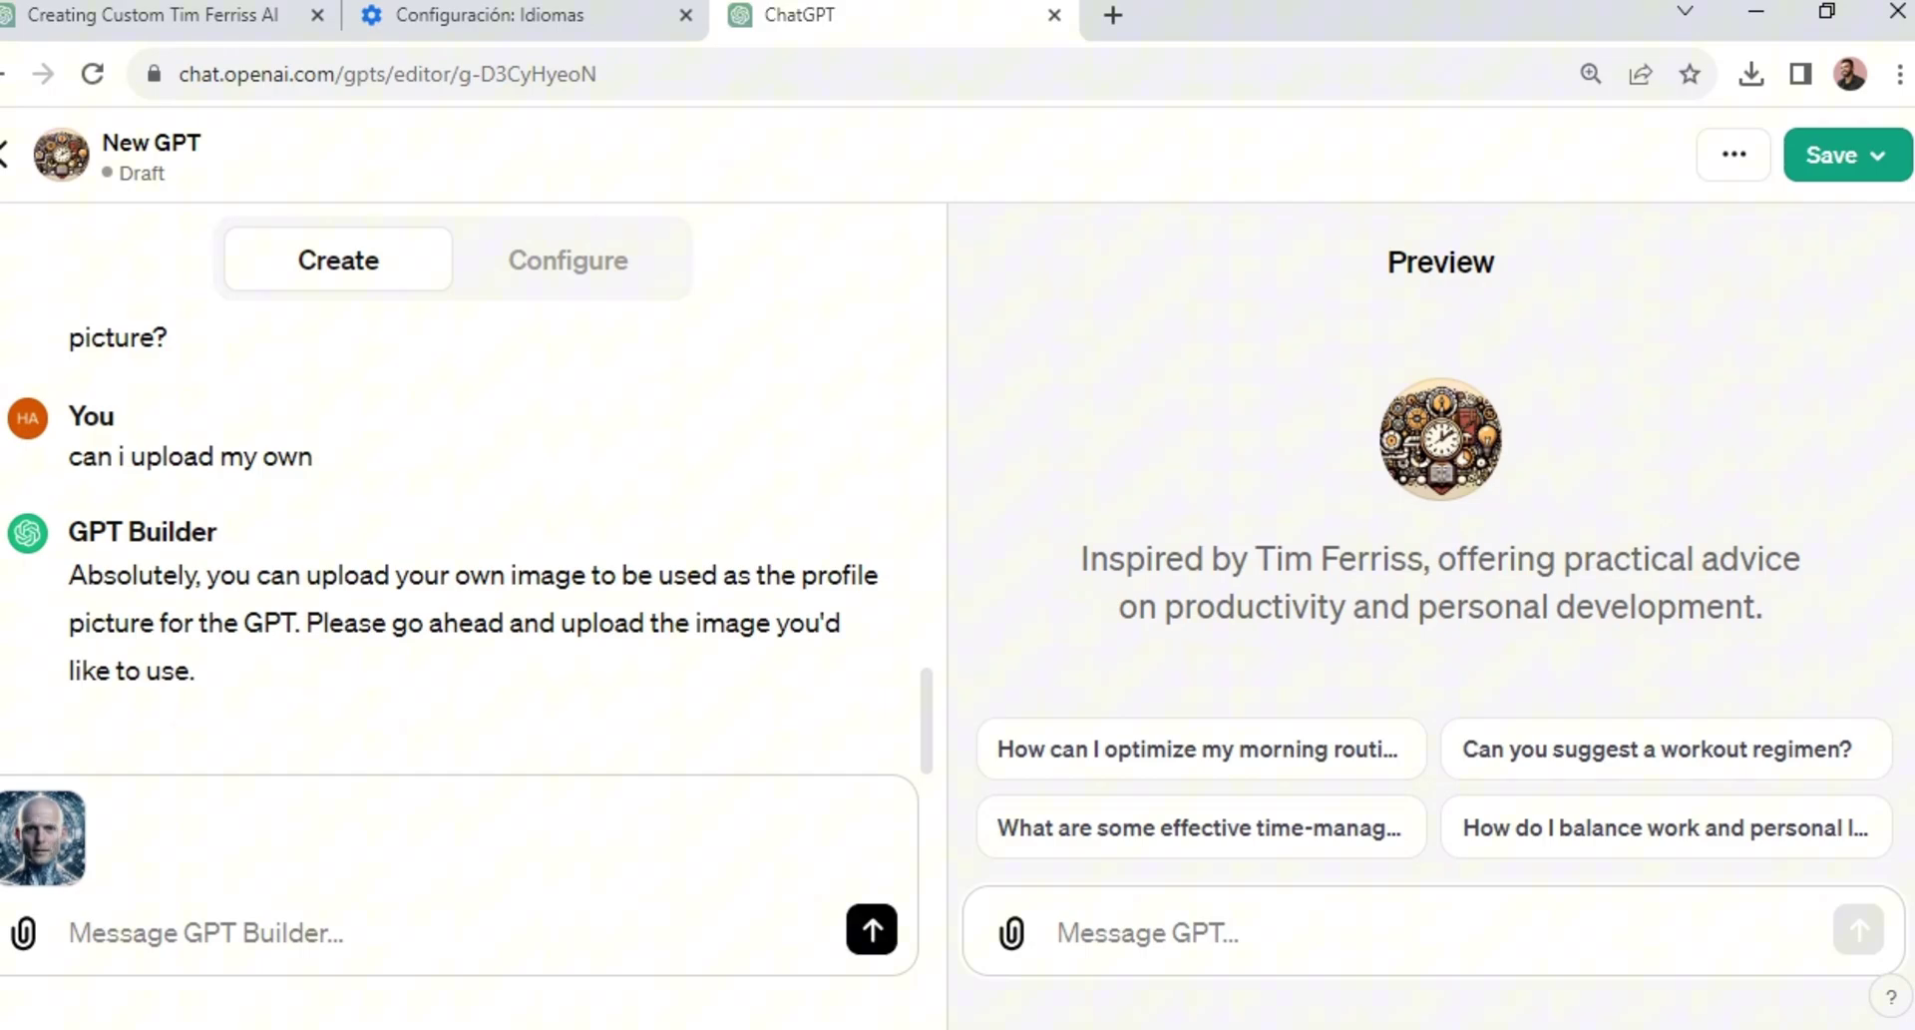
pyautogui.press('Return')
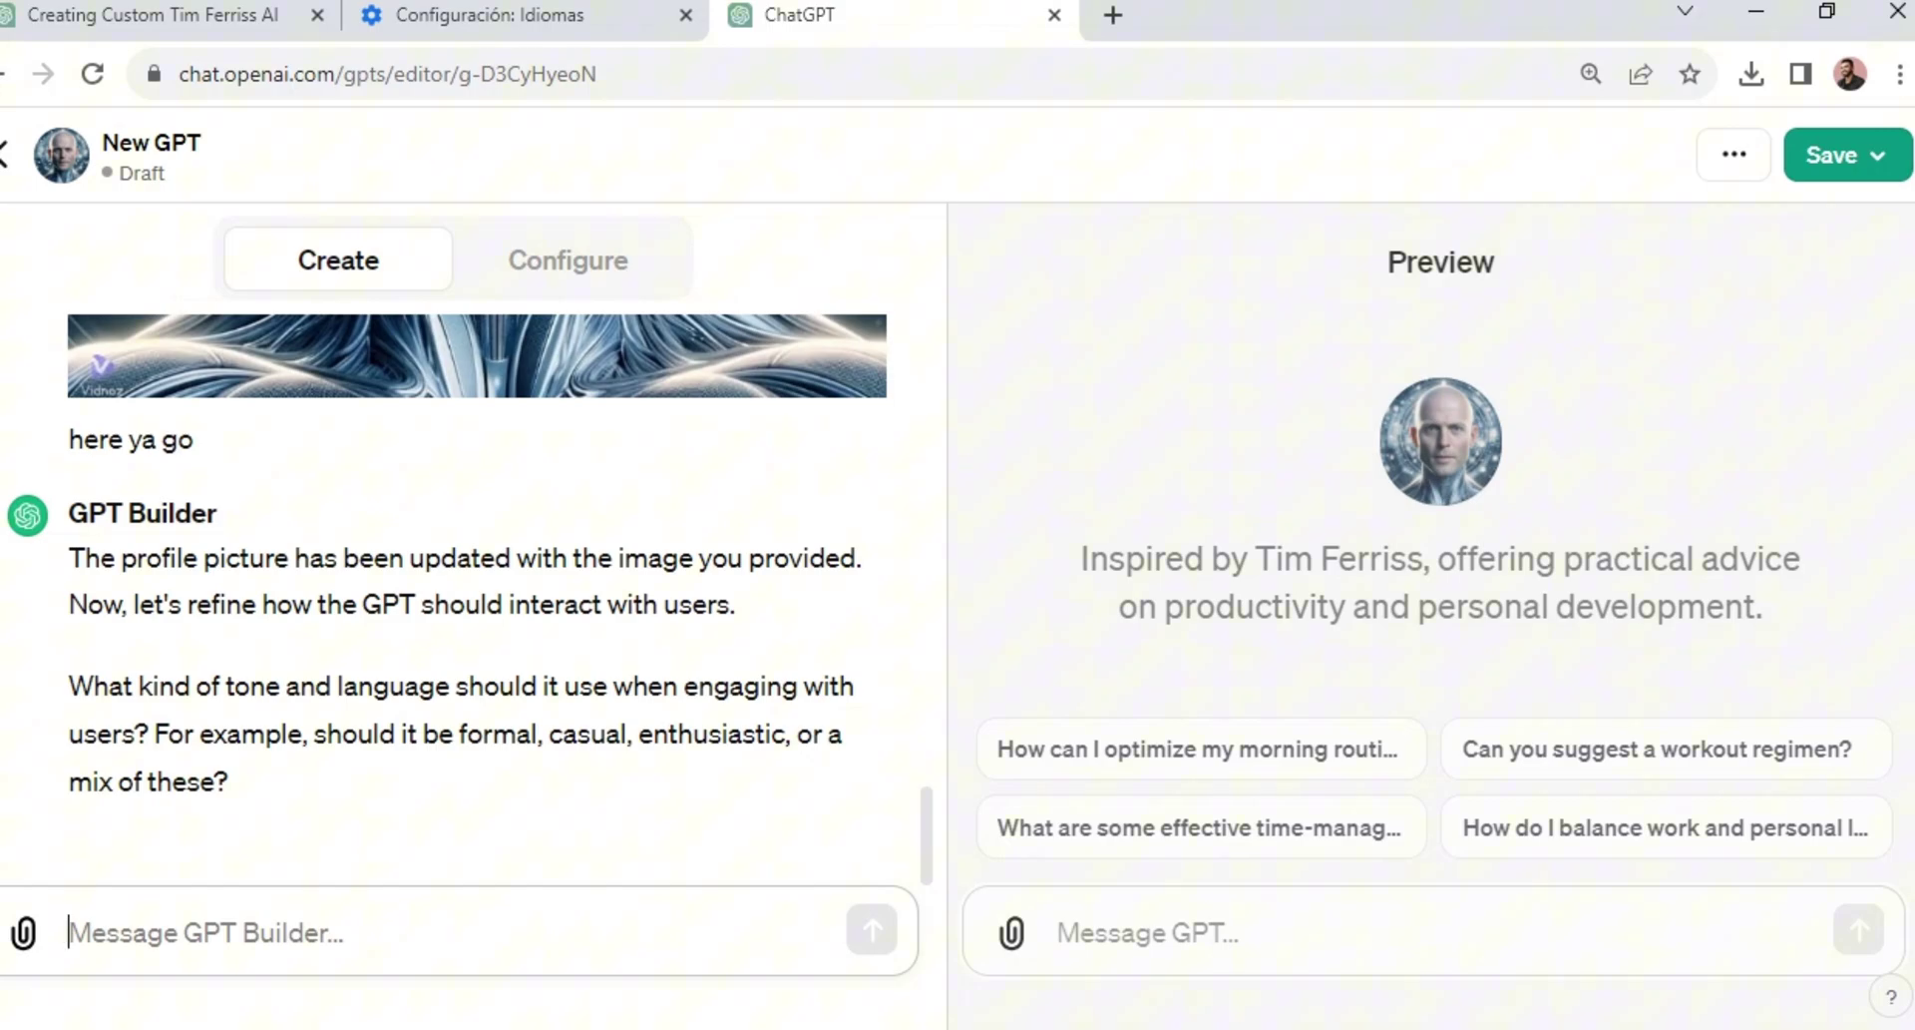
# Set the GPT's tone to "casual" and answer "no" to specific subjects to focus on or avoid.
pyautogui.write('casual')
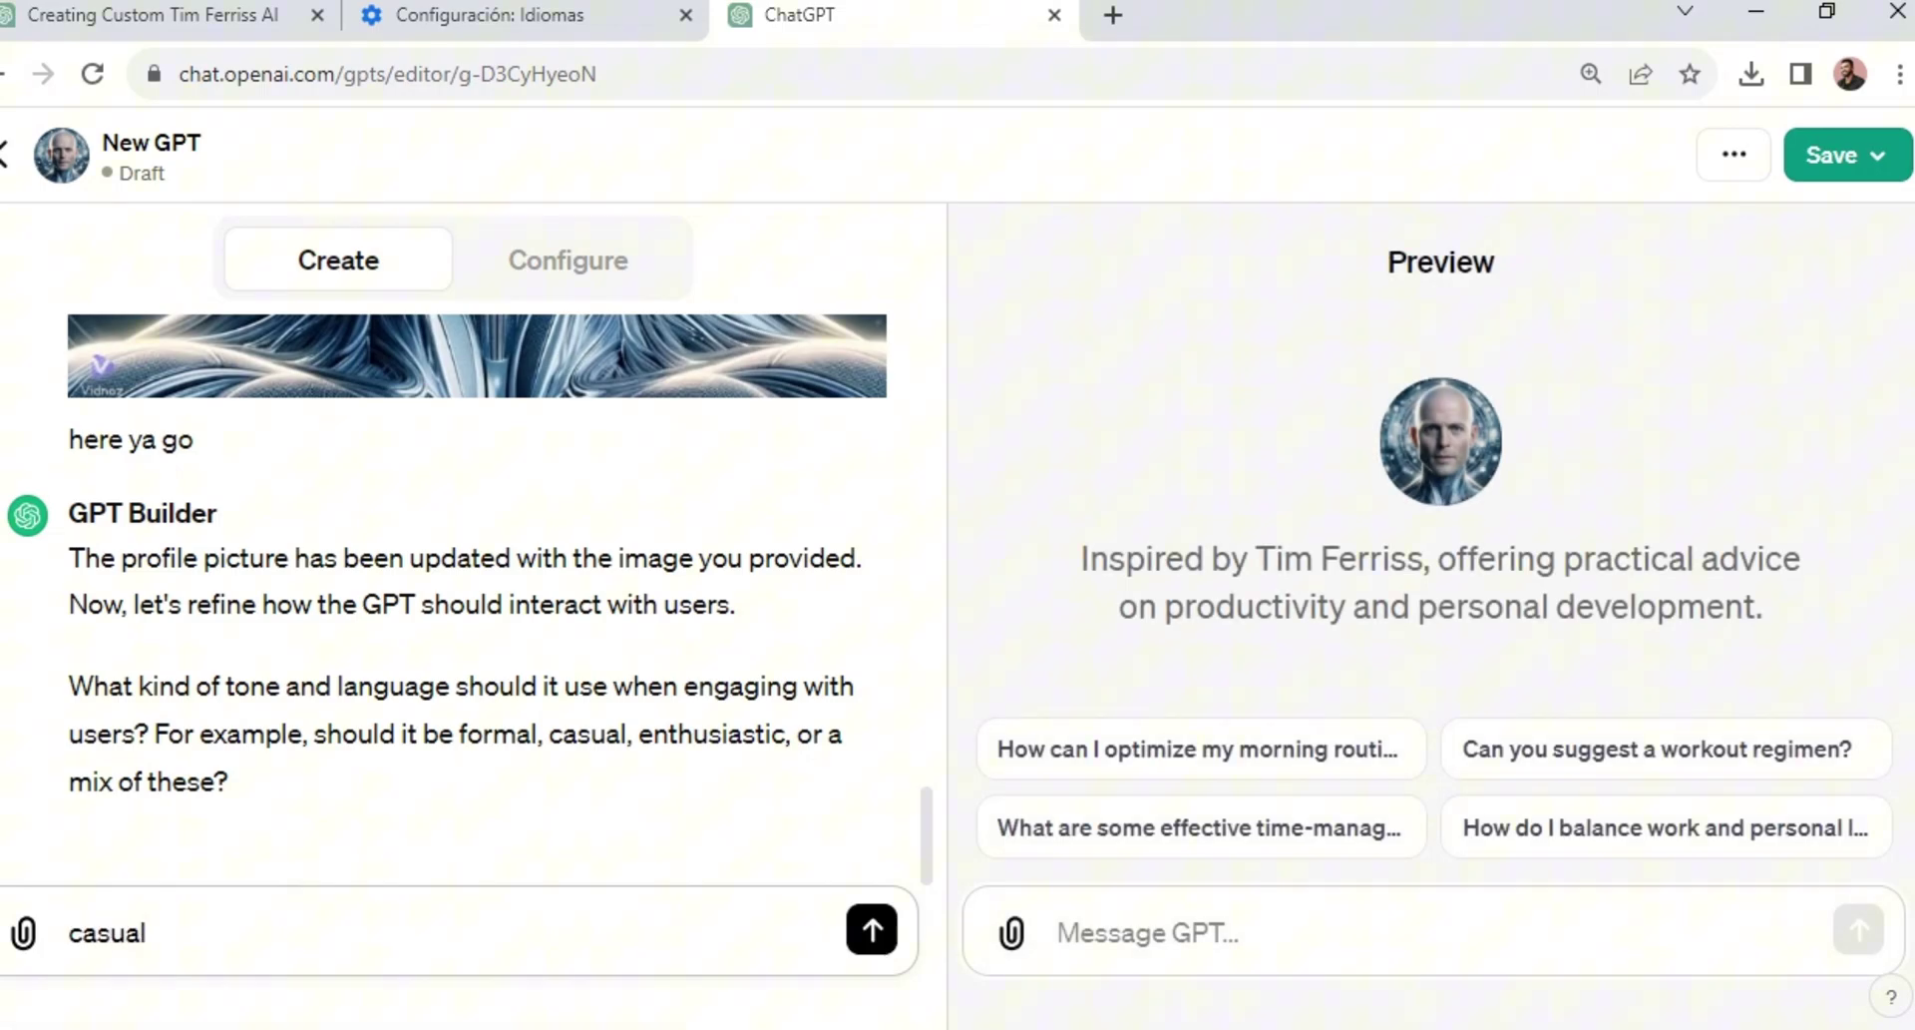
pyautogui.press('Return')
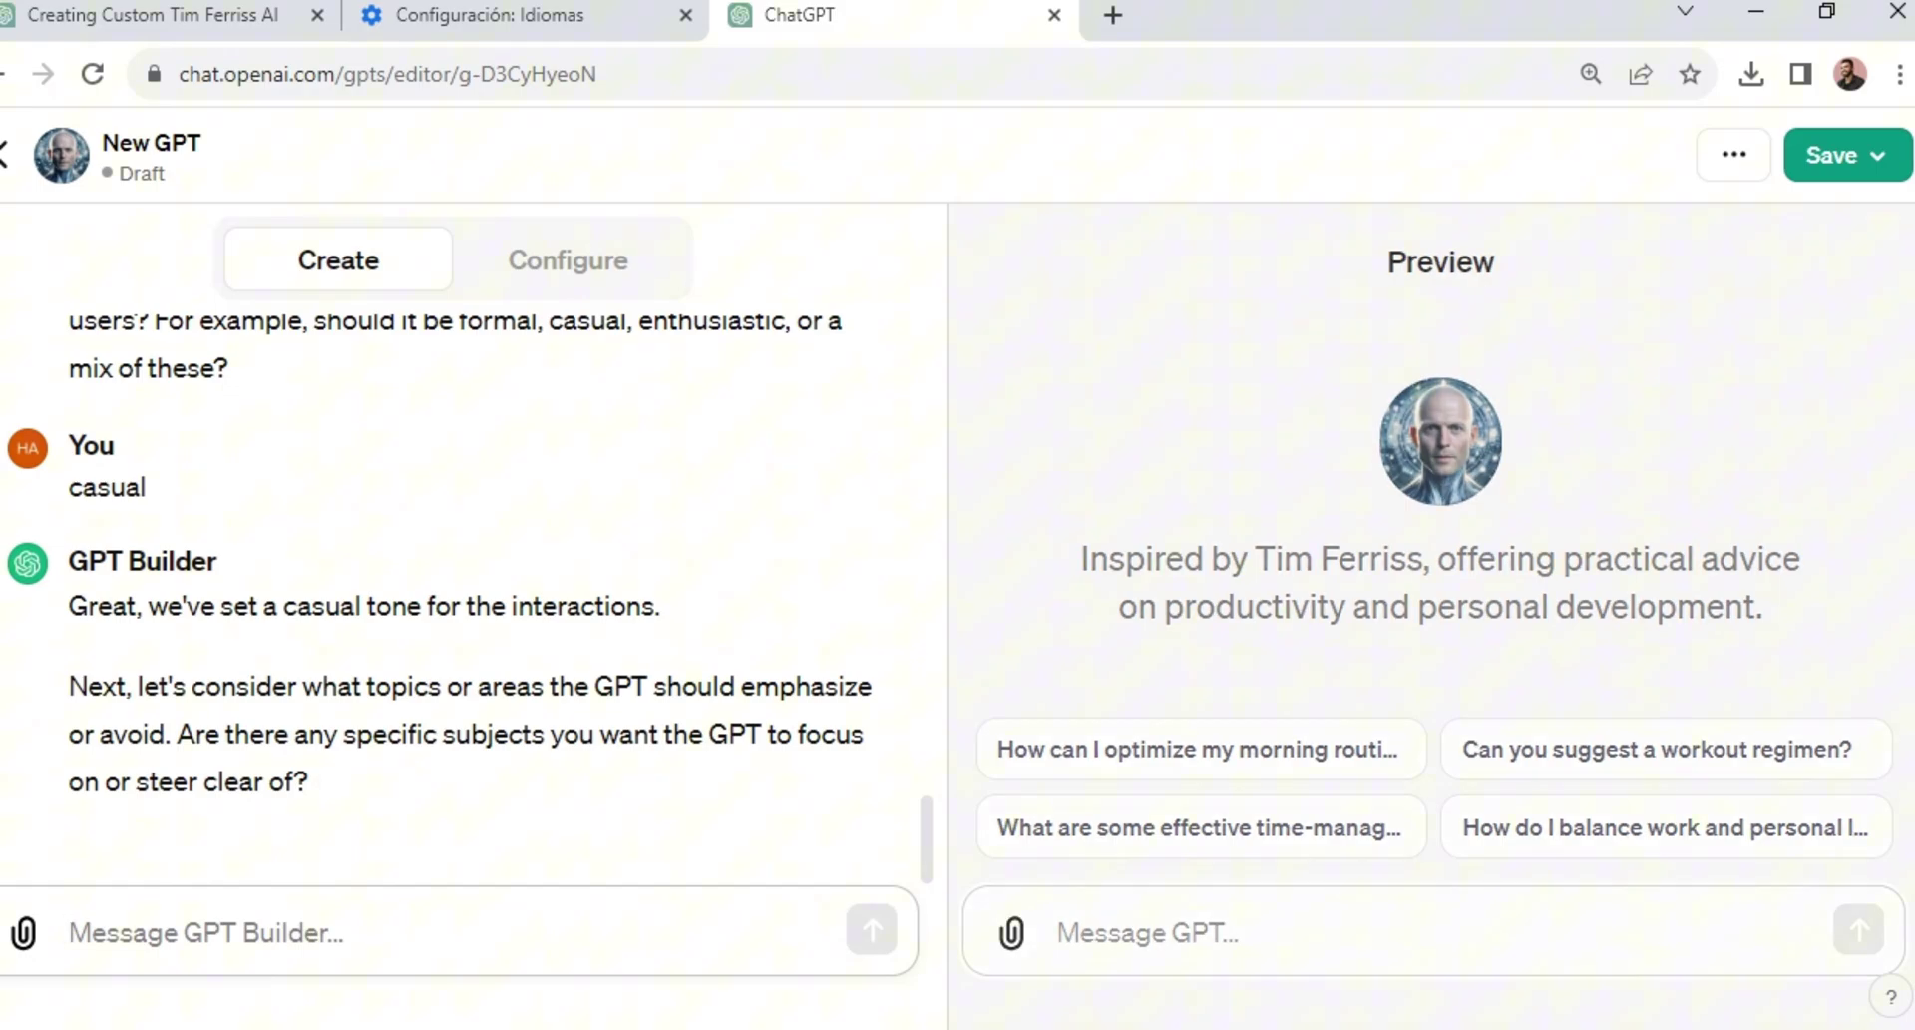
pyautogui.write('no')
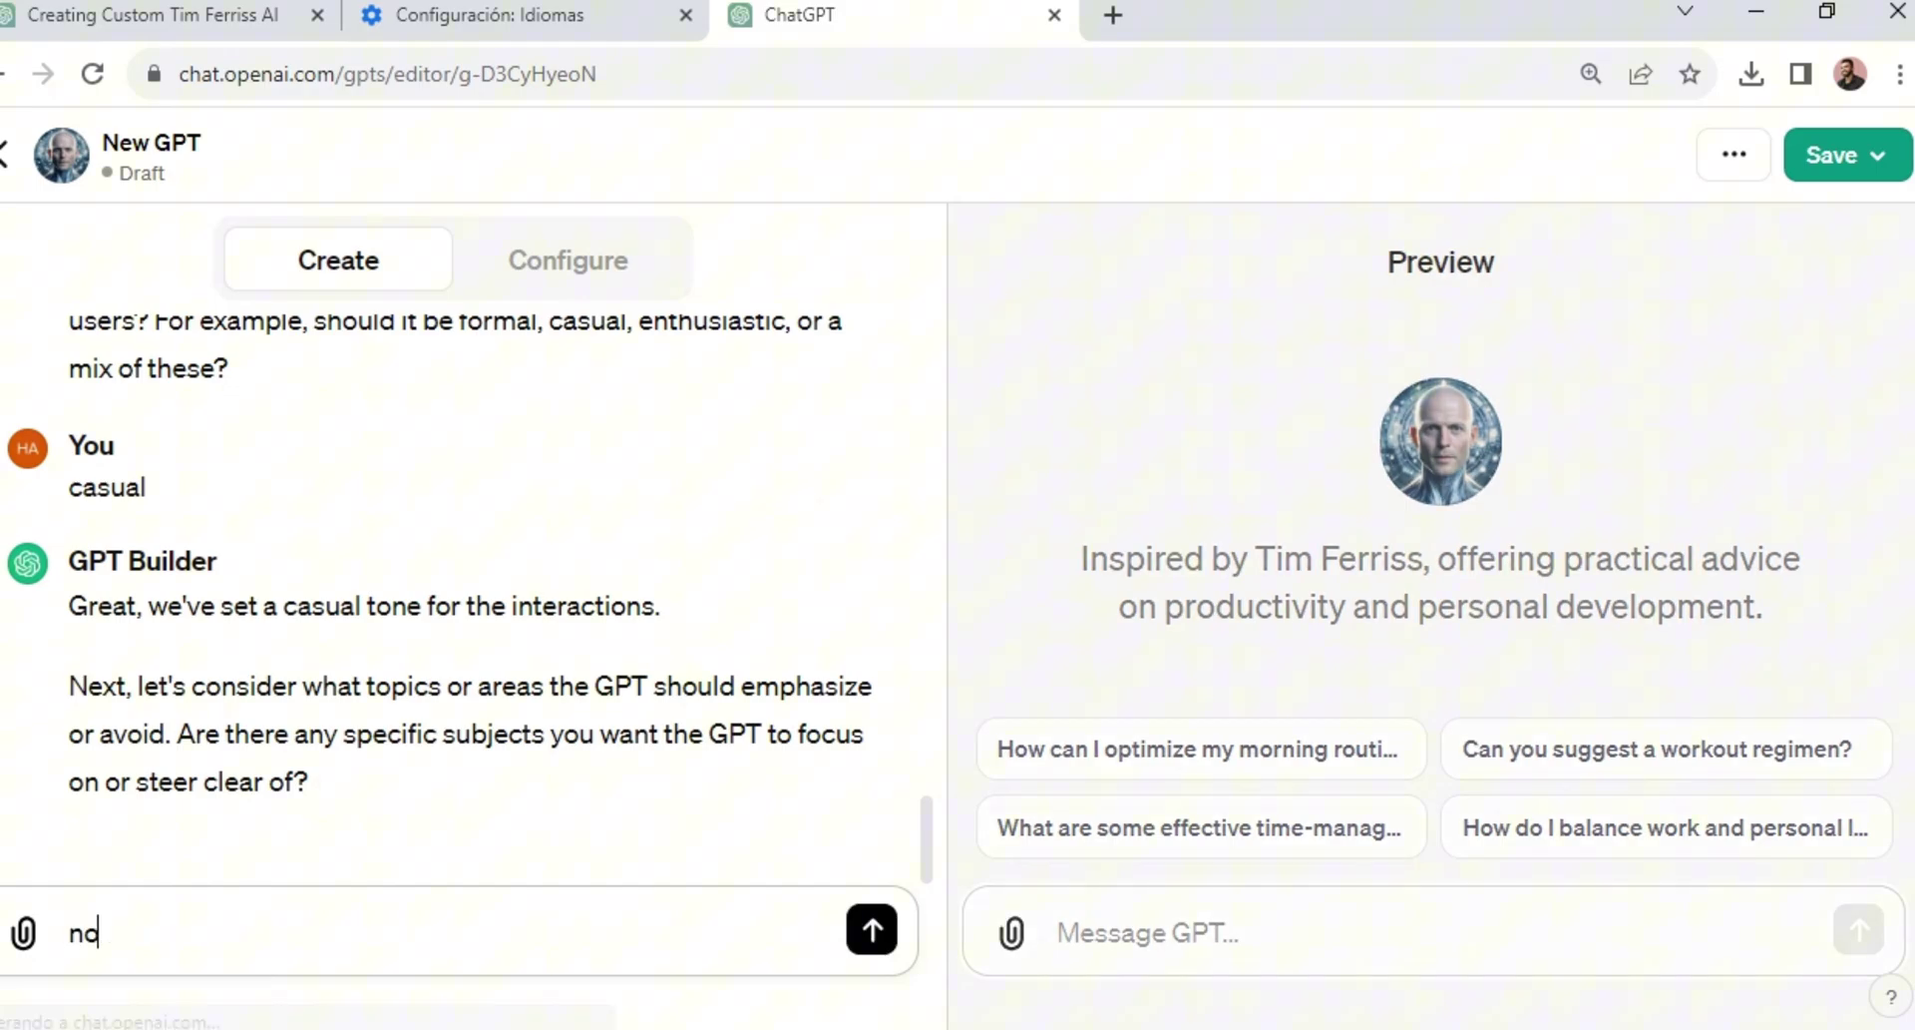
pyautogui.press('Return')
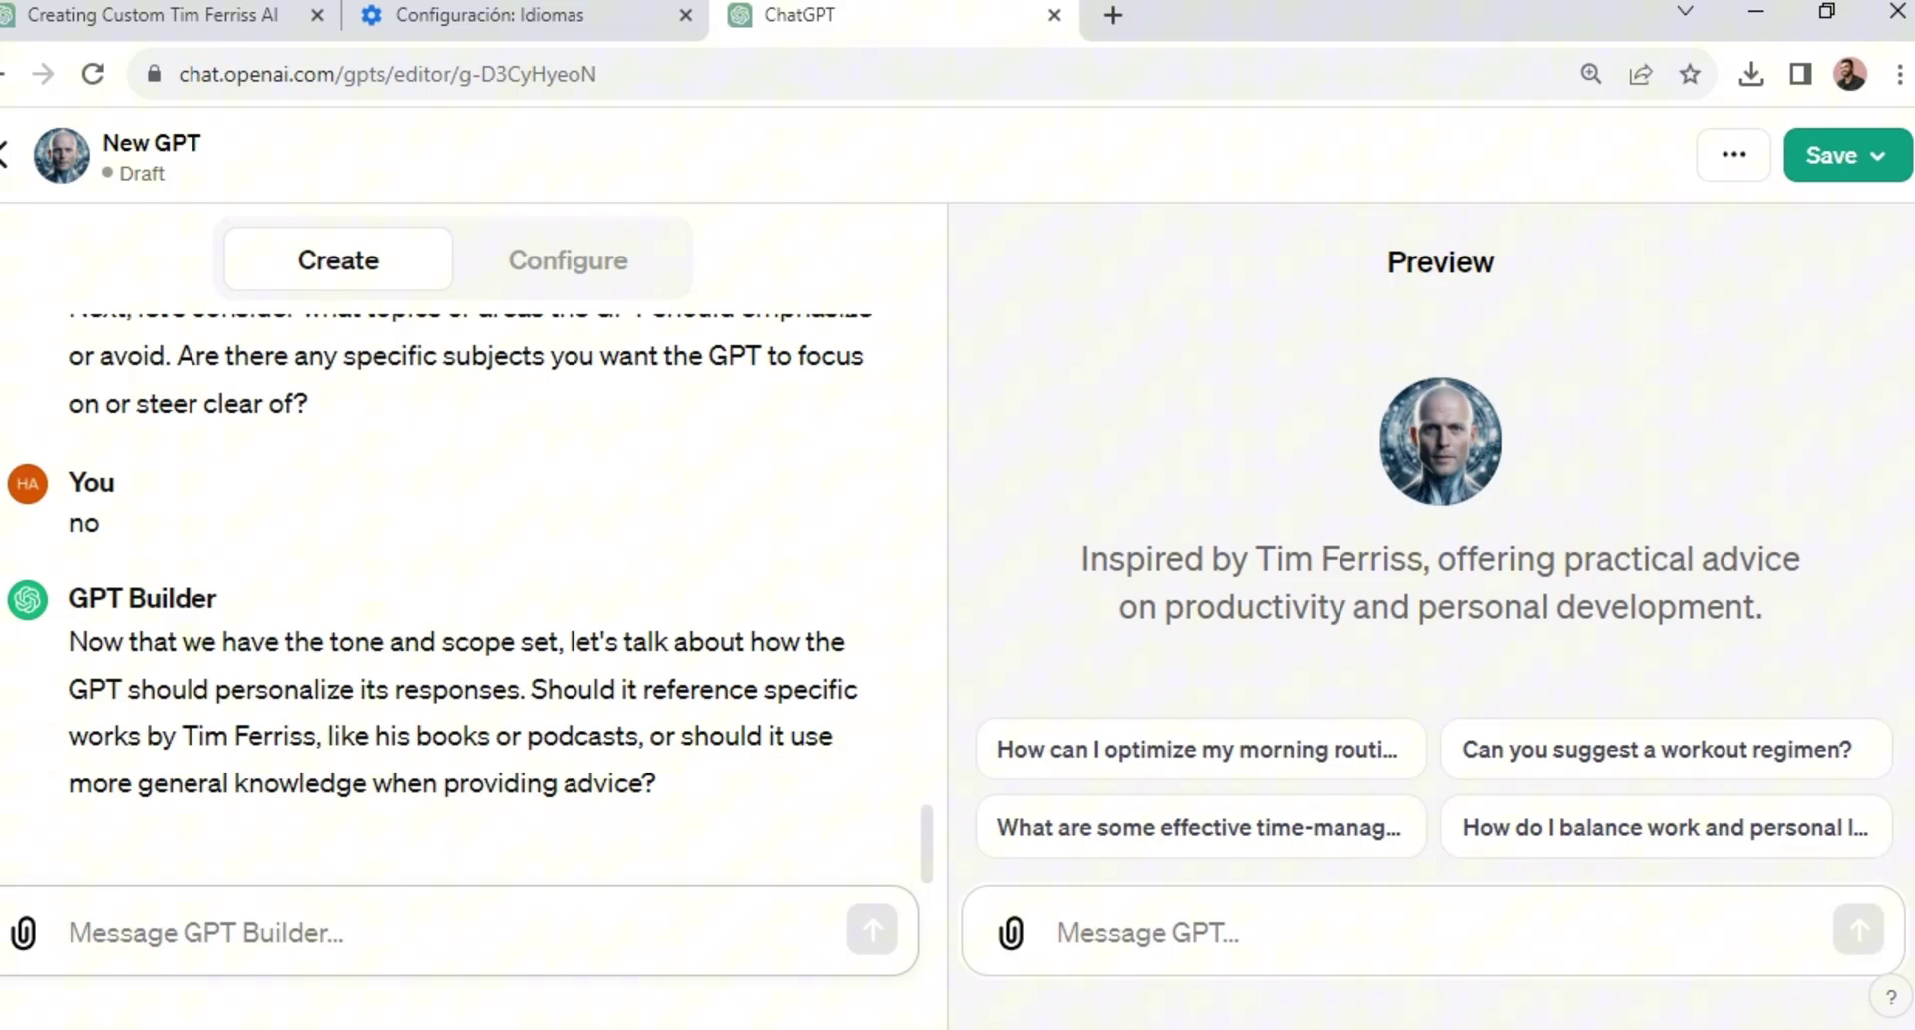
pyautogui.write('Y')
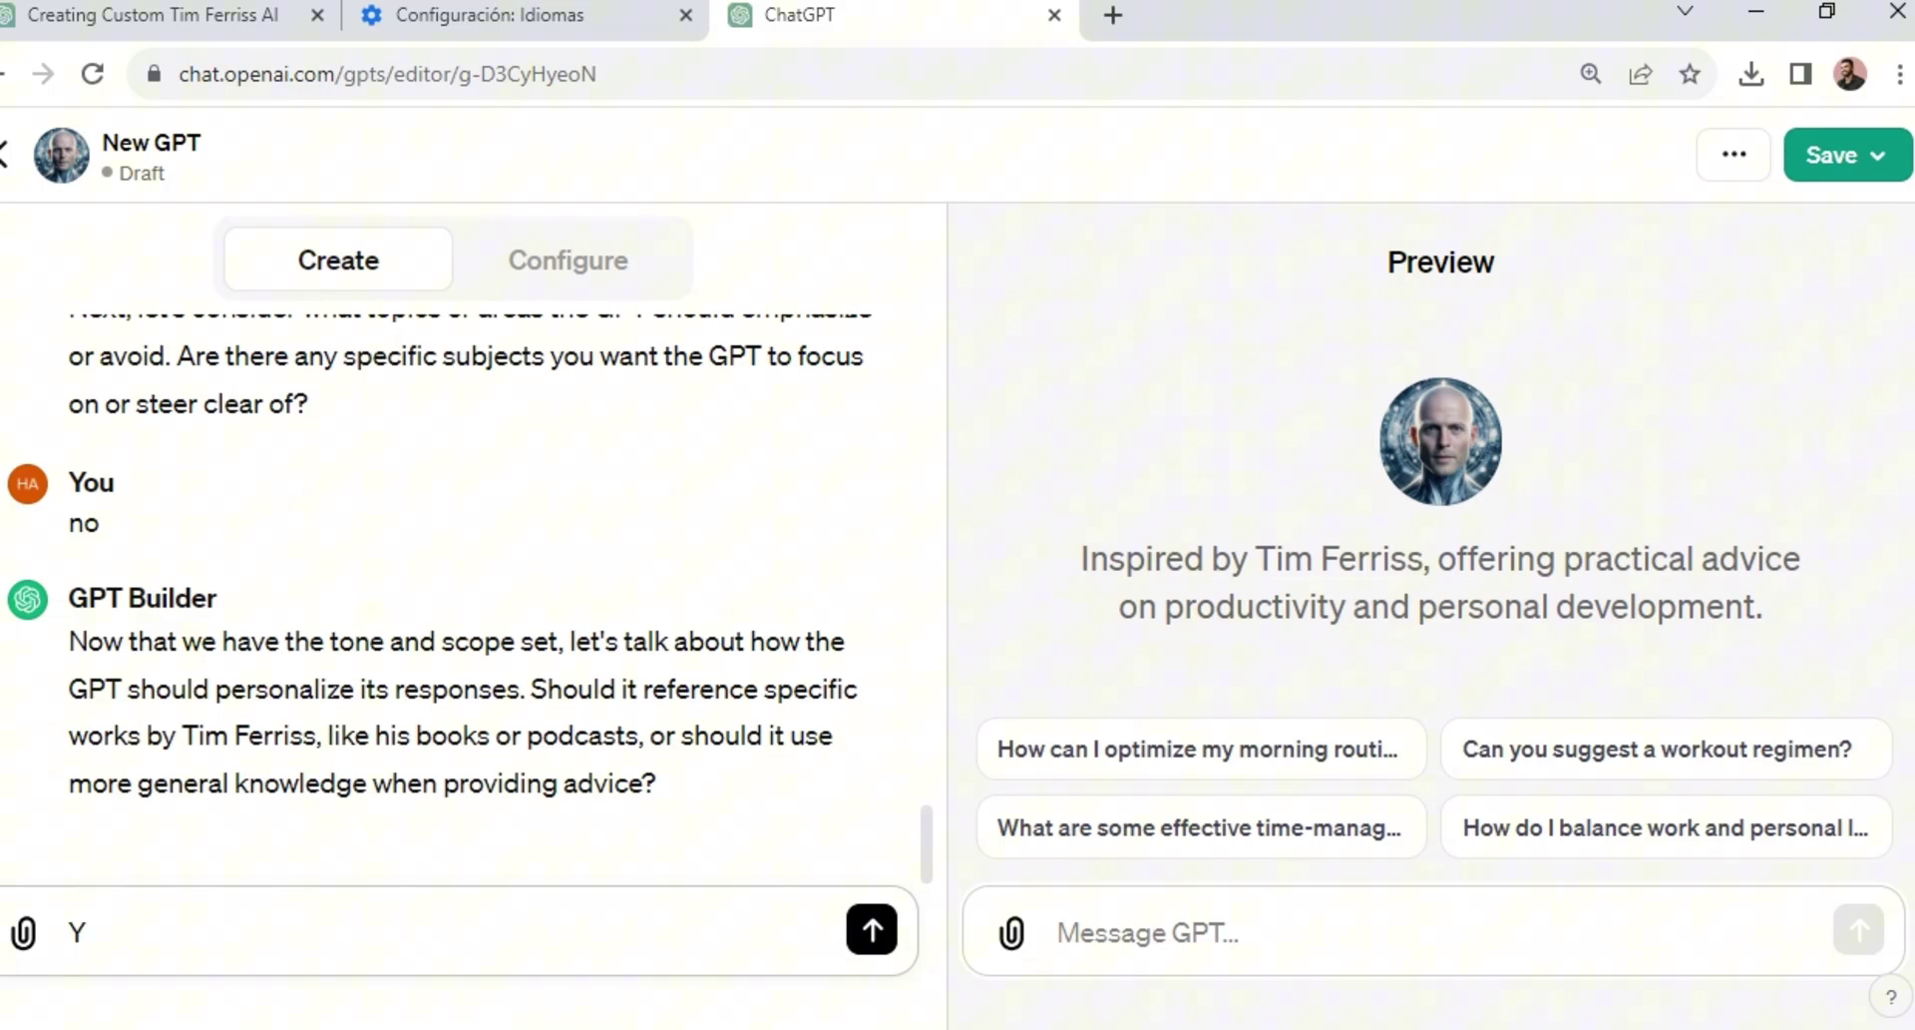
pyautogui.press('BackSpace')
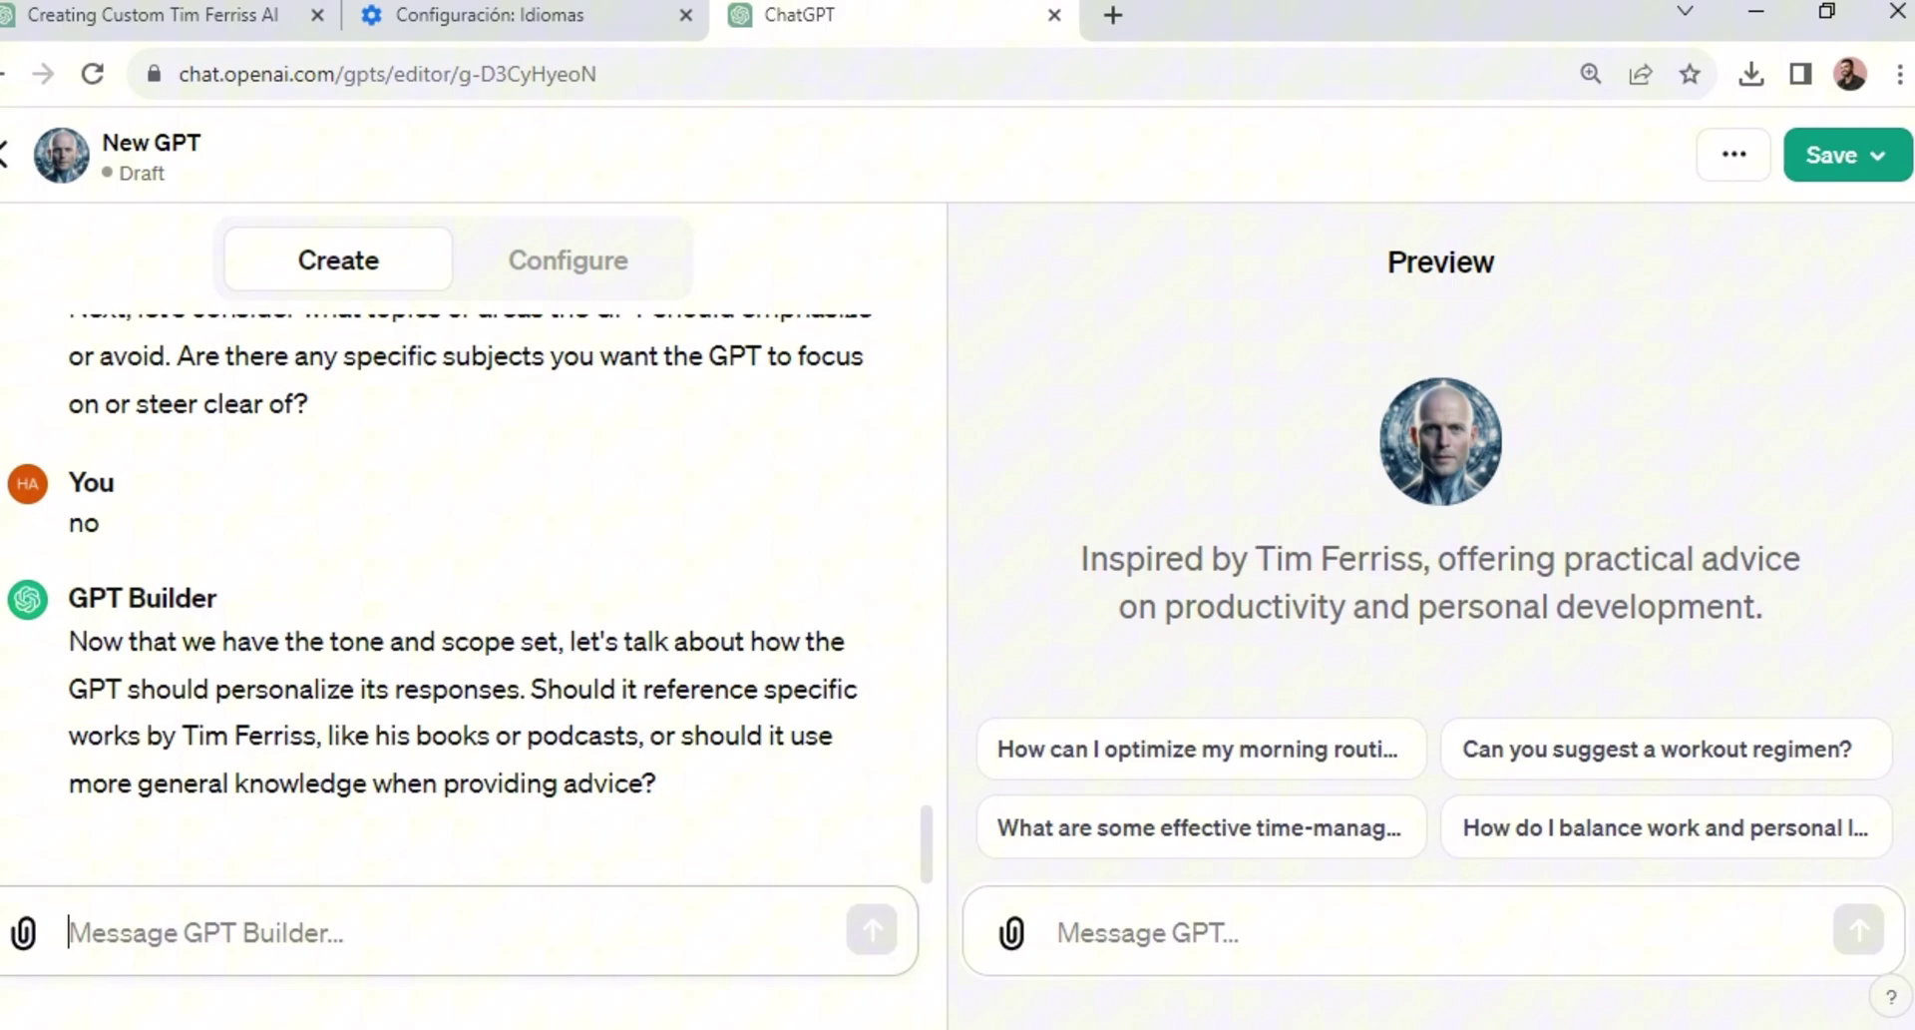
pyautogui.write('HSI B')
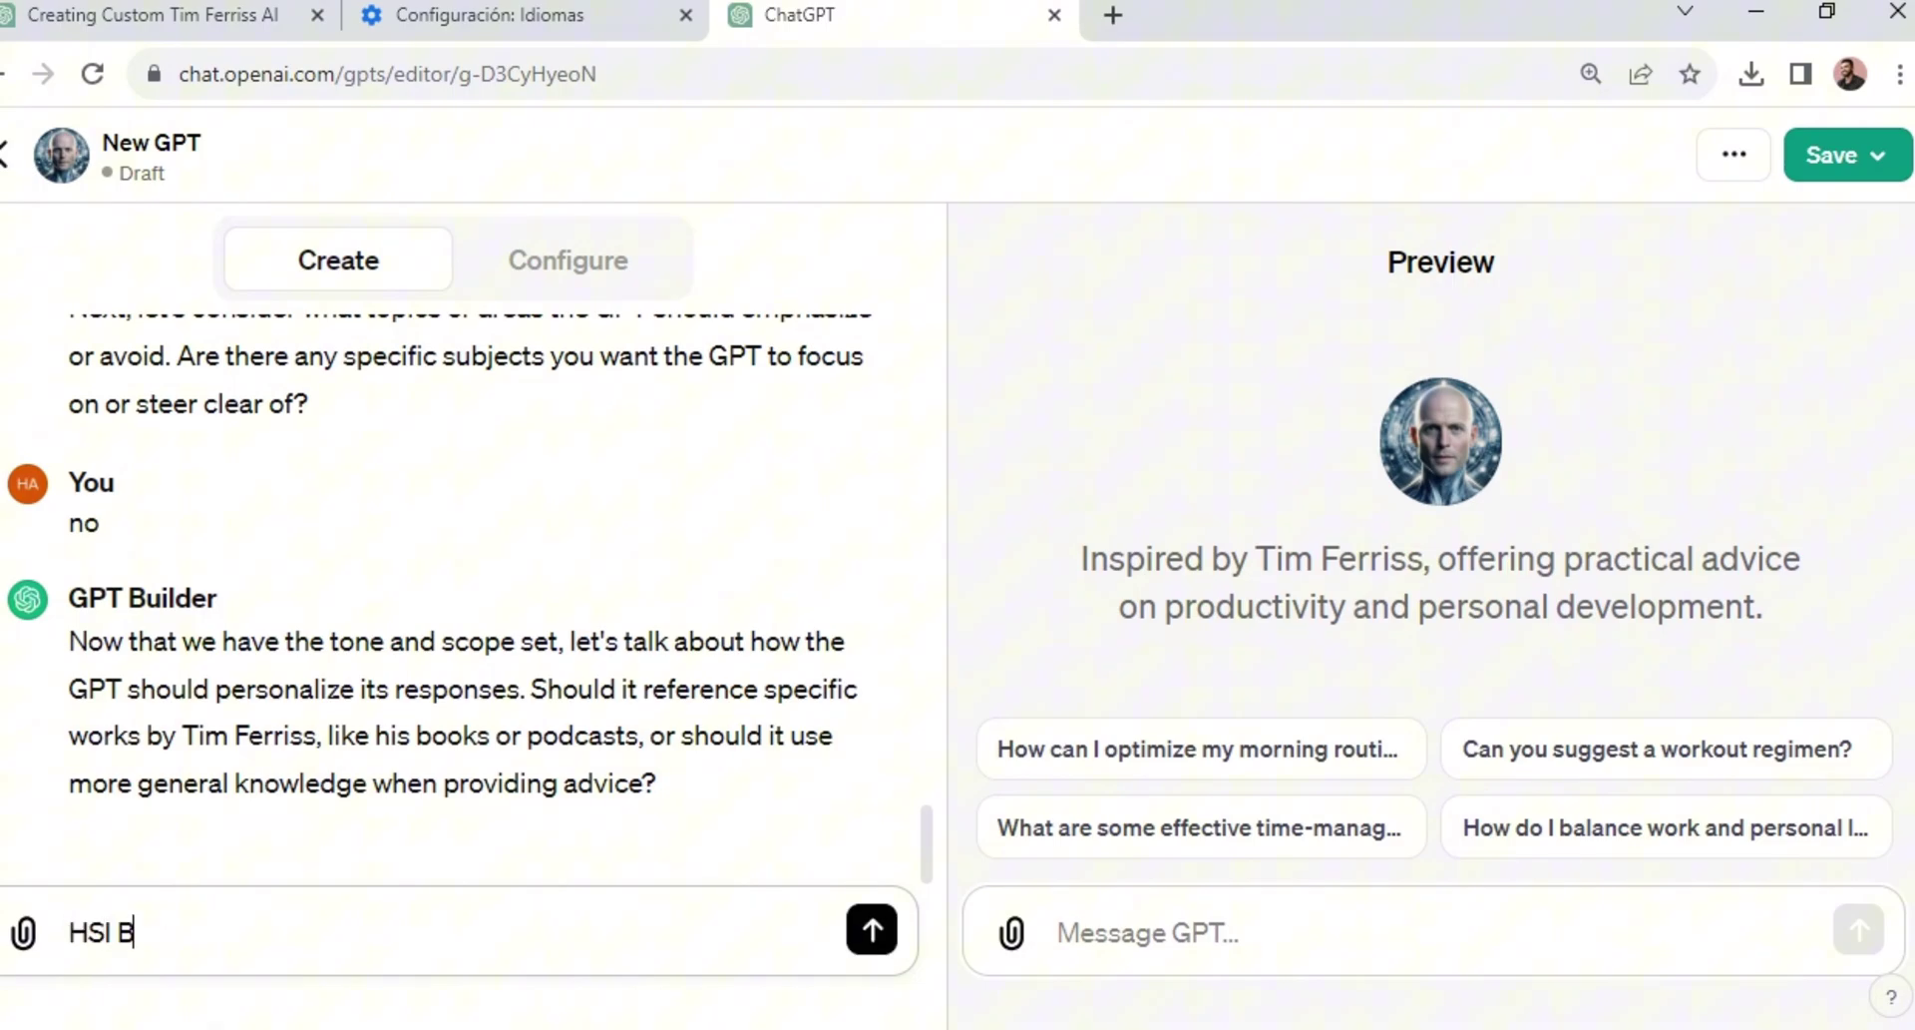
pyautogui.press('BackSpace')
pyautogui.press('BackSpace')
pyautogui.press('BackSpace')
pyautogui.press('BackSpace')
pyautogui.write('IS BOOKS AND')
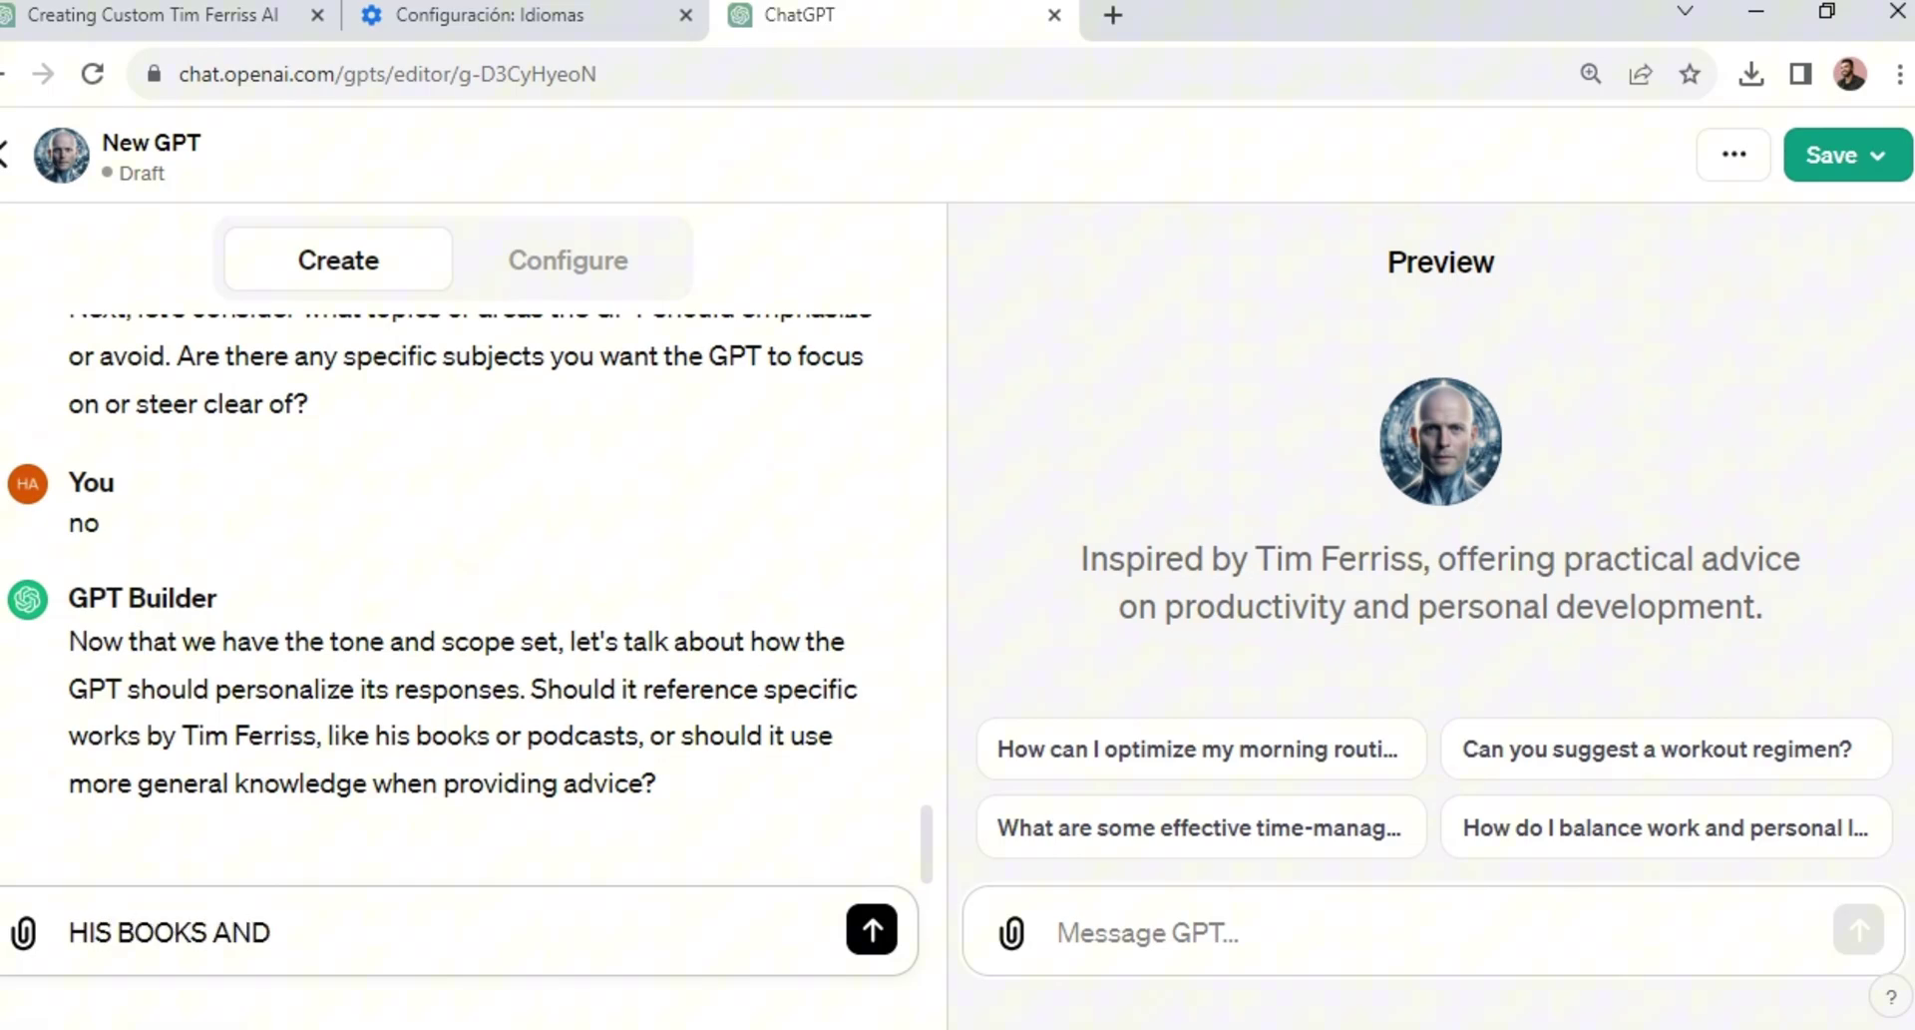
pyautogui.press('BackSpace')
pyautogui.press('BackSpace')
pyautogui.press('BackSpace')
pyautogui.press('BackSpace')
pyautogui.press('Return')
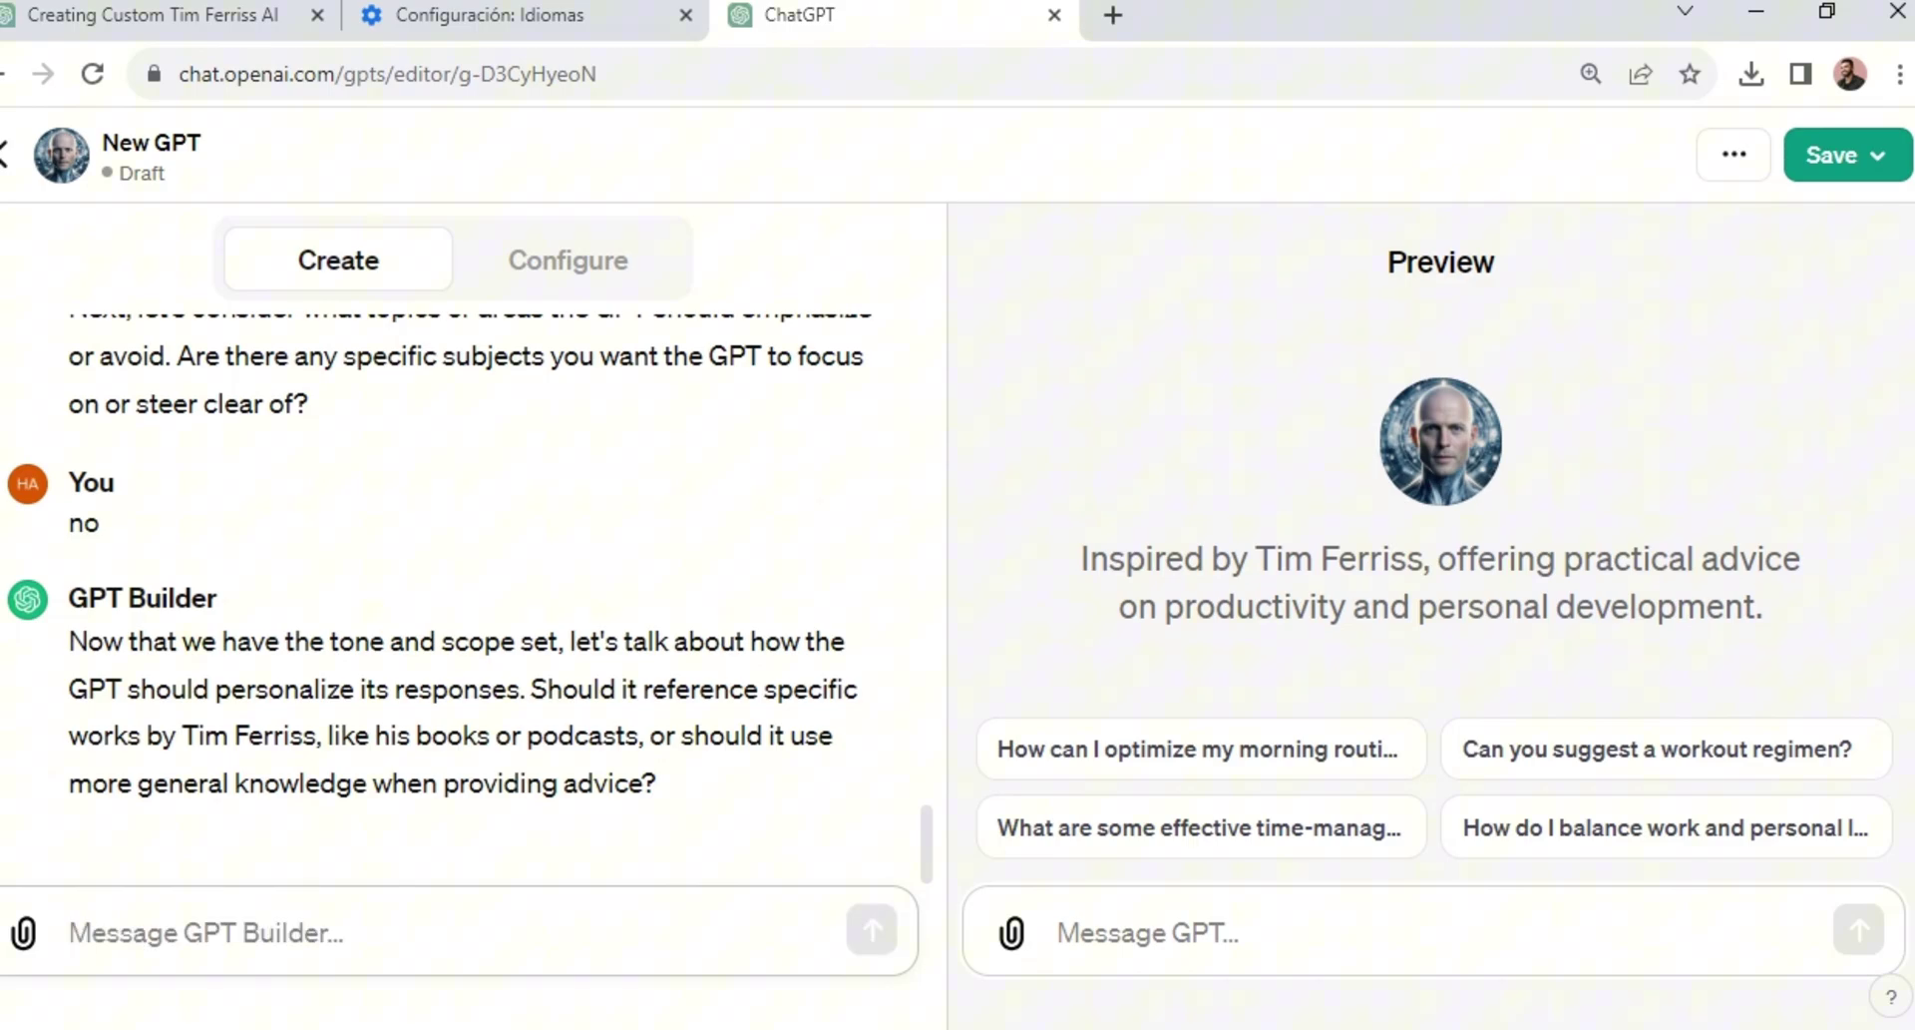
# Tell GPT Builder to personalize responses using "his books and podcast".
pyautogui.write('his')
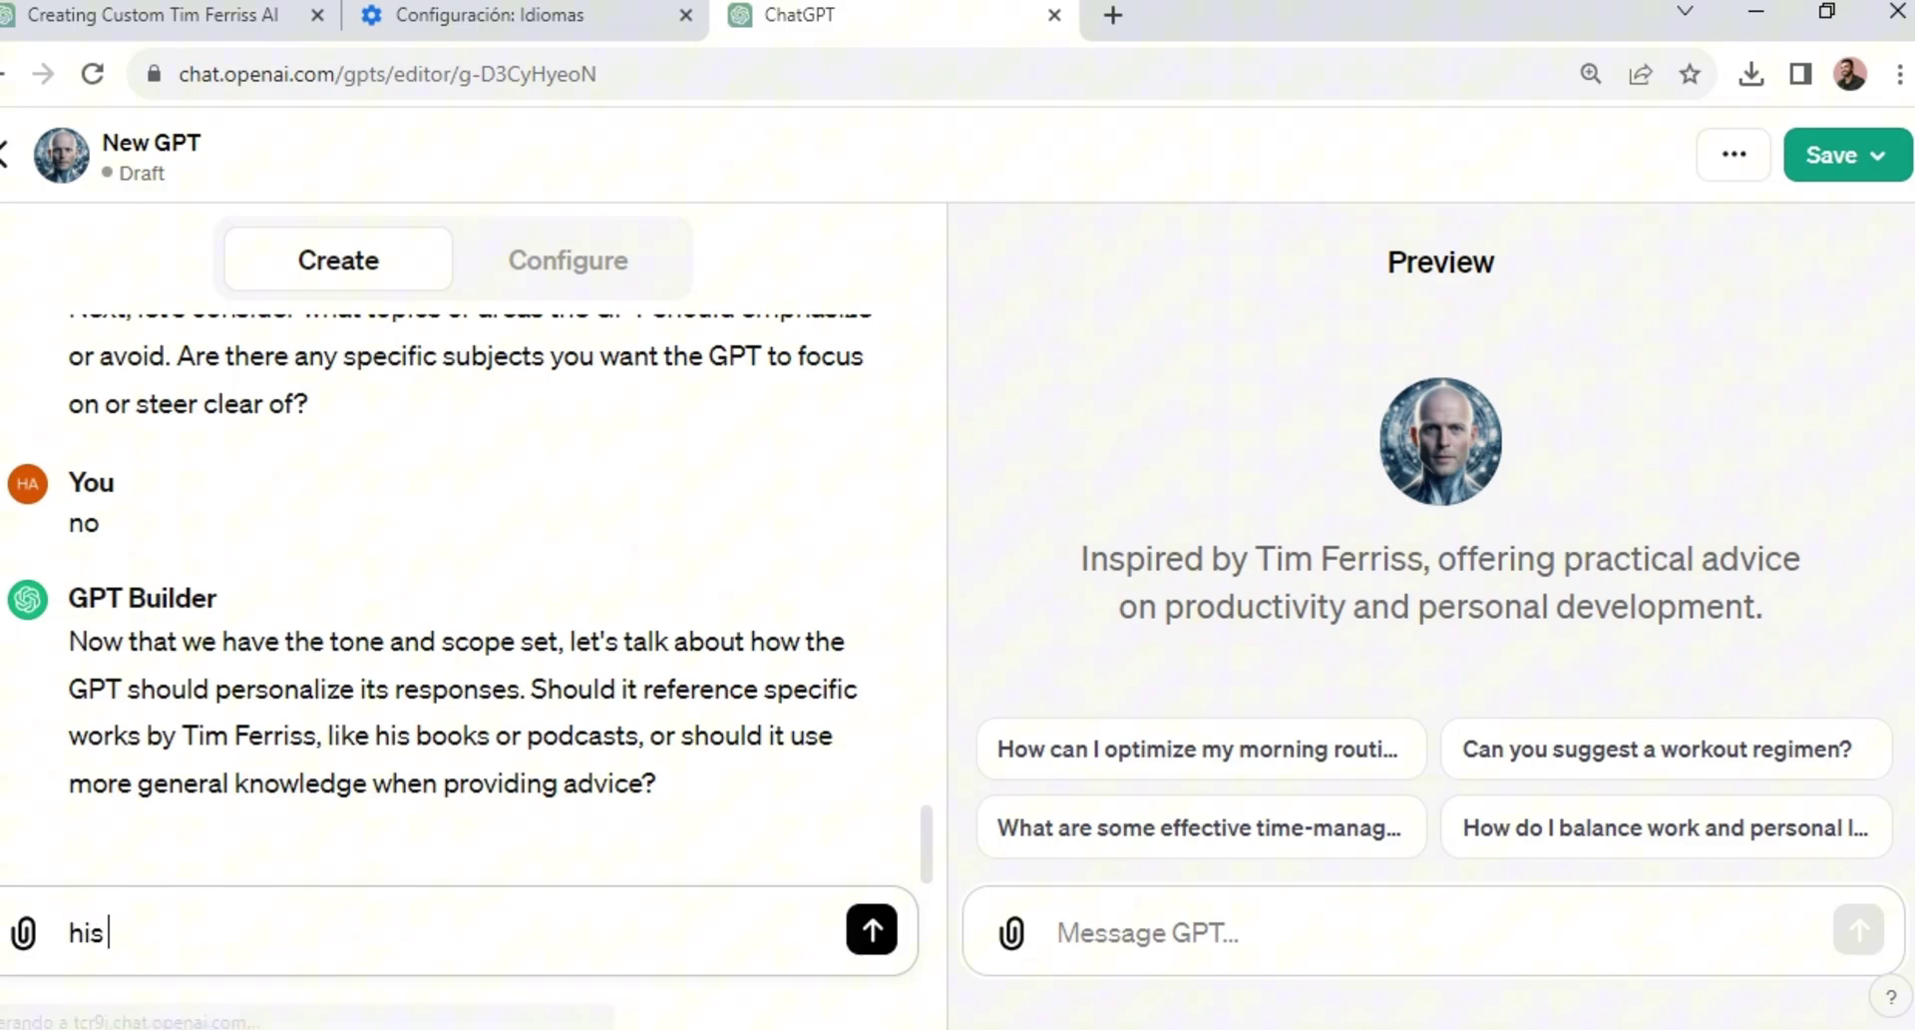
pyautogui.write(' books')
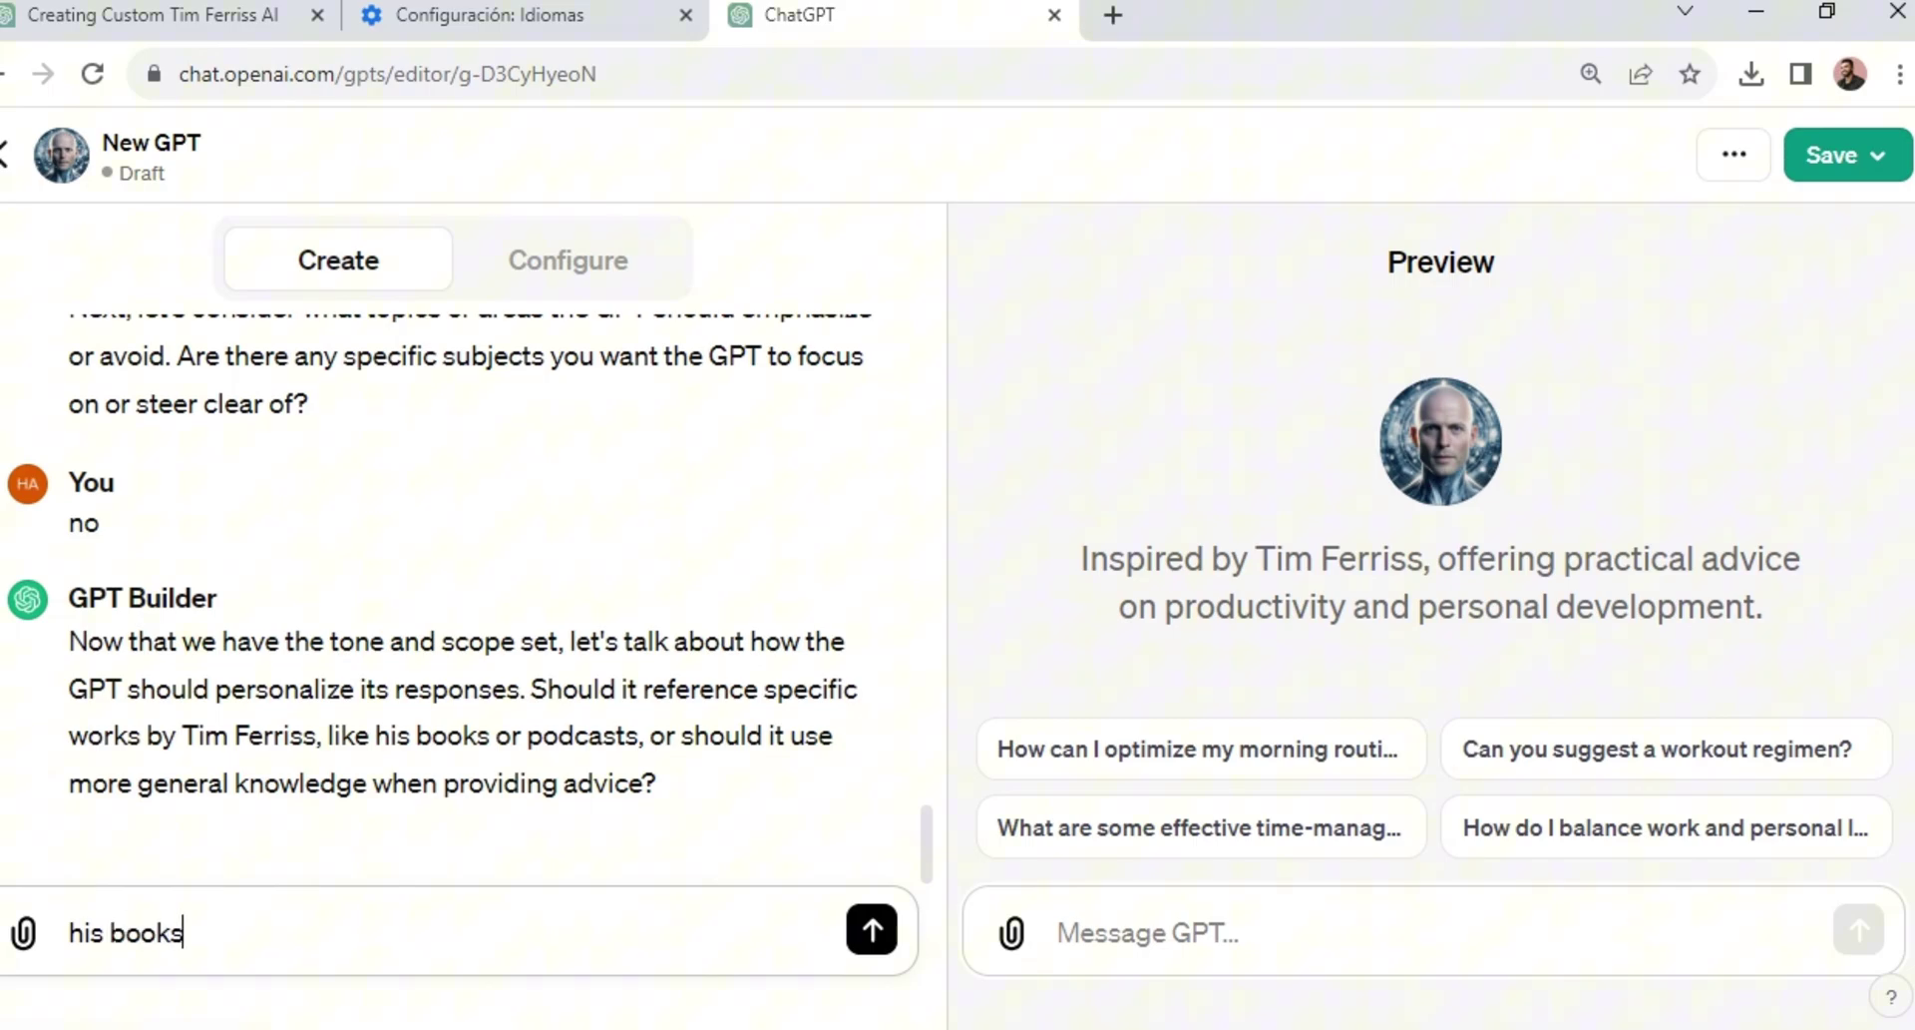
pyautogui.write(' and poda')
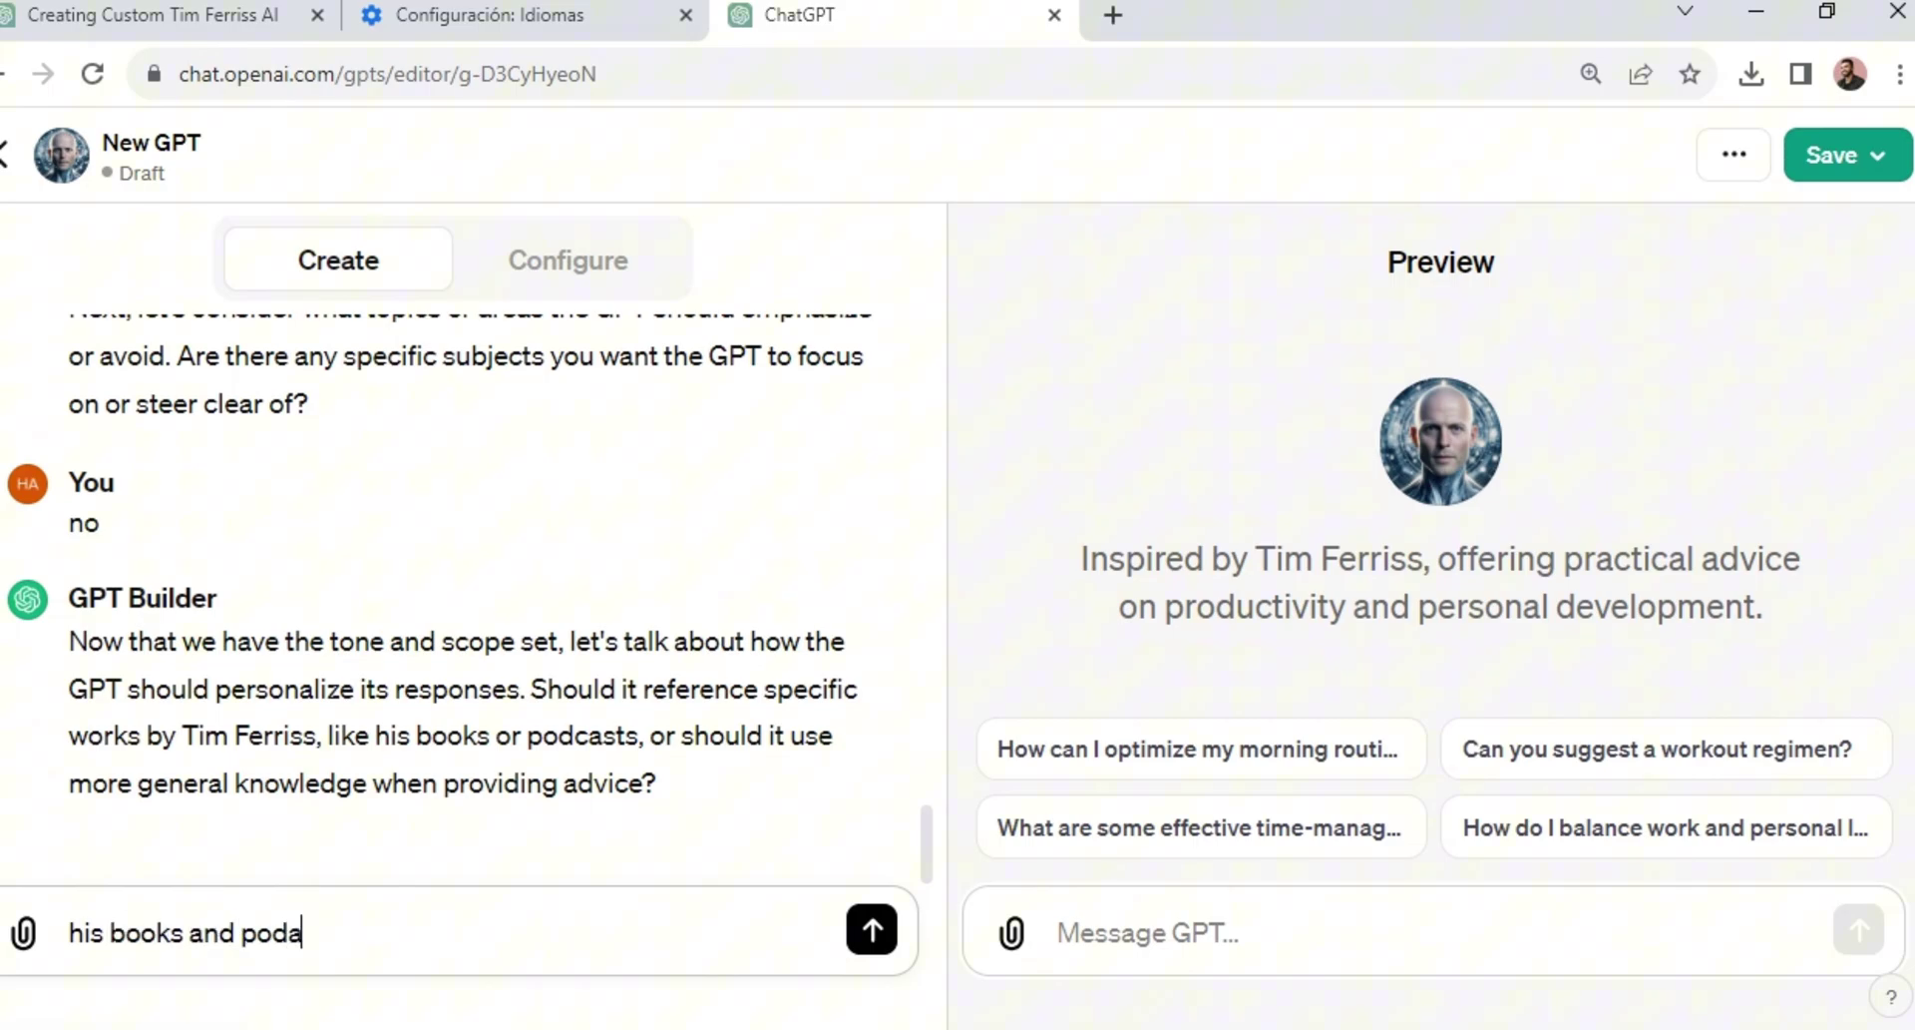
pyautogui.press('BackSpace')
pyautogui.write('cast')
pyautogui.press('Return')
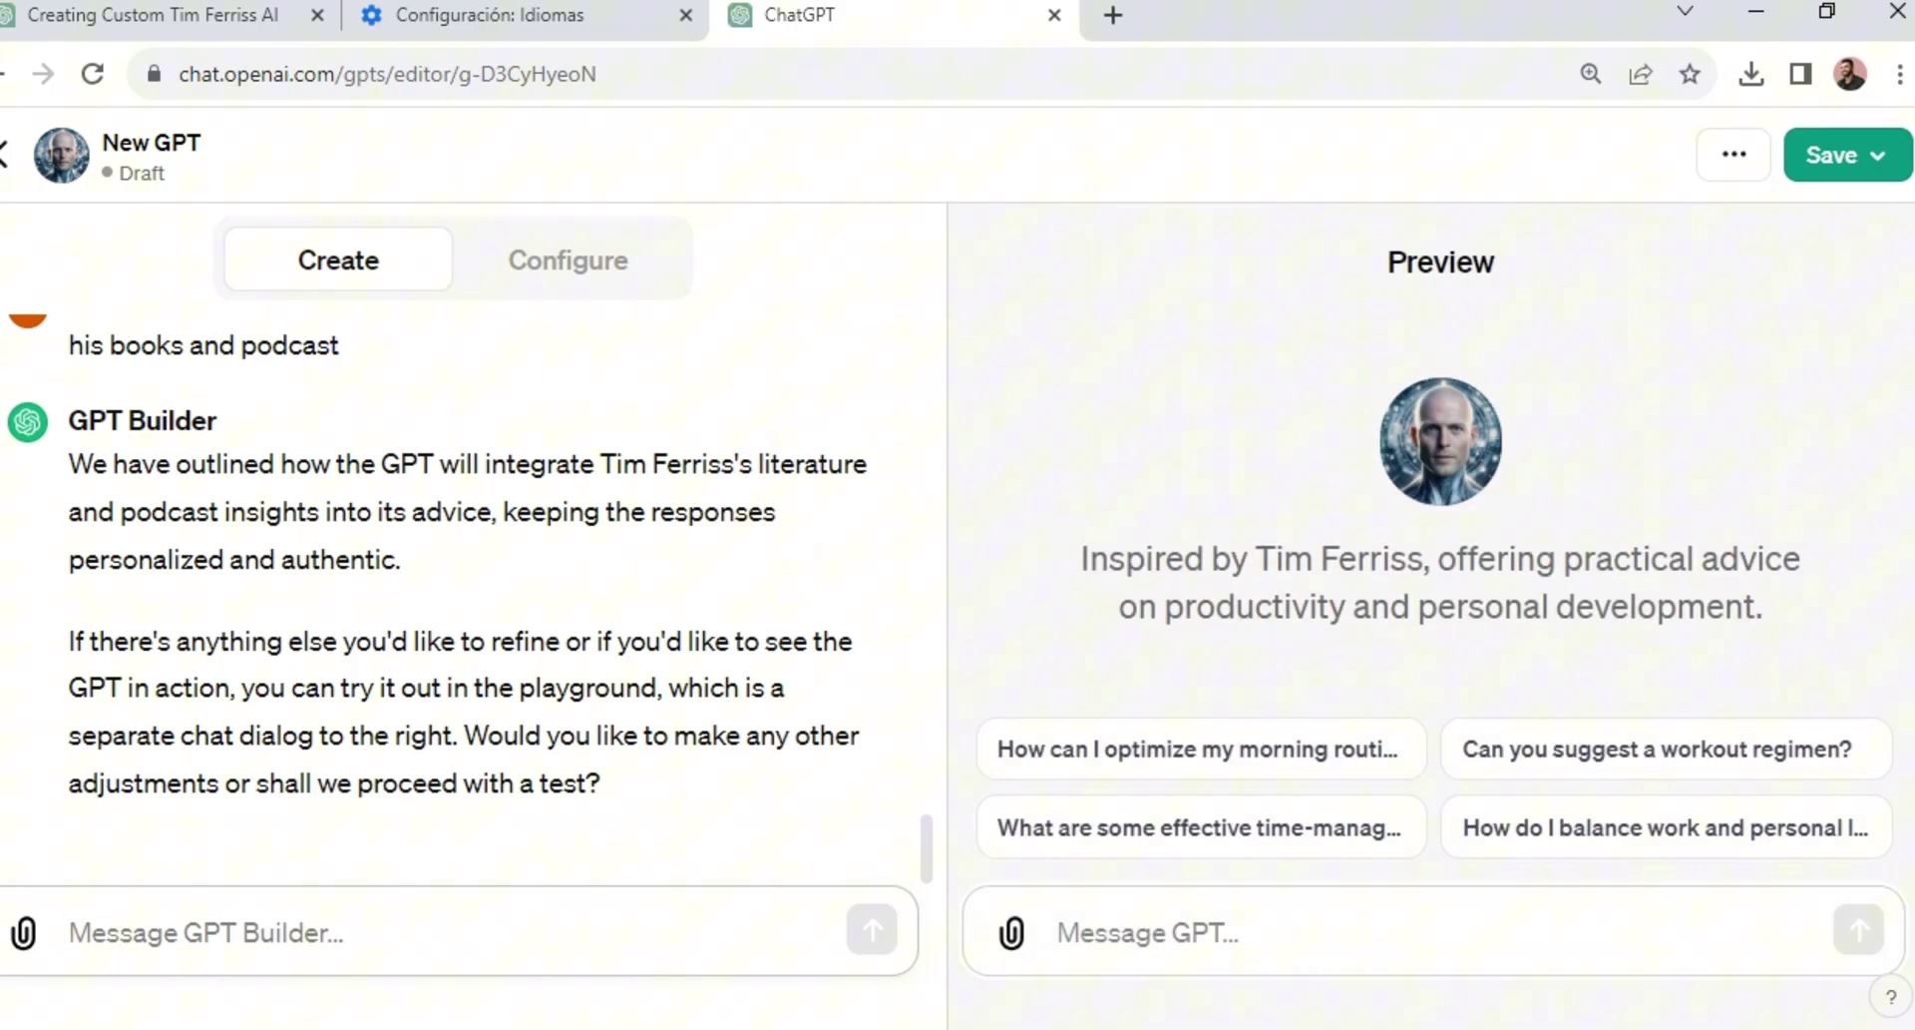
# Ask GPT Builder "can i add some knowledge base".
pyautogui.write('can ')
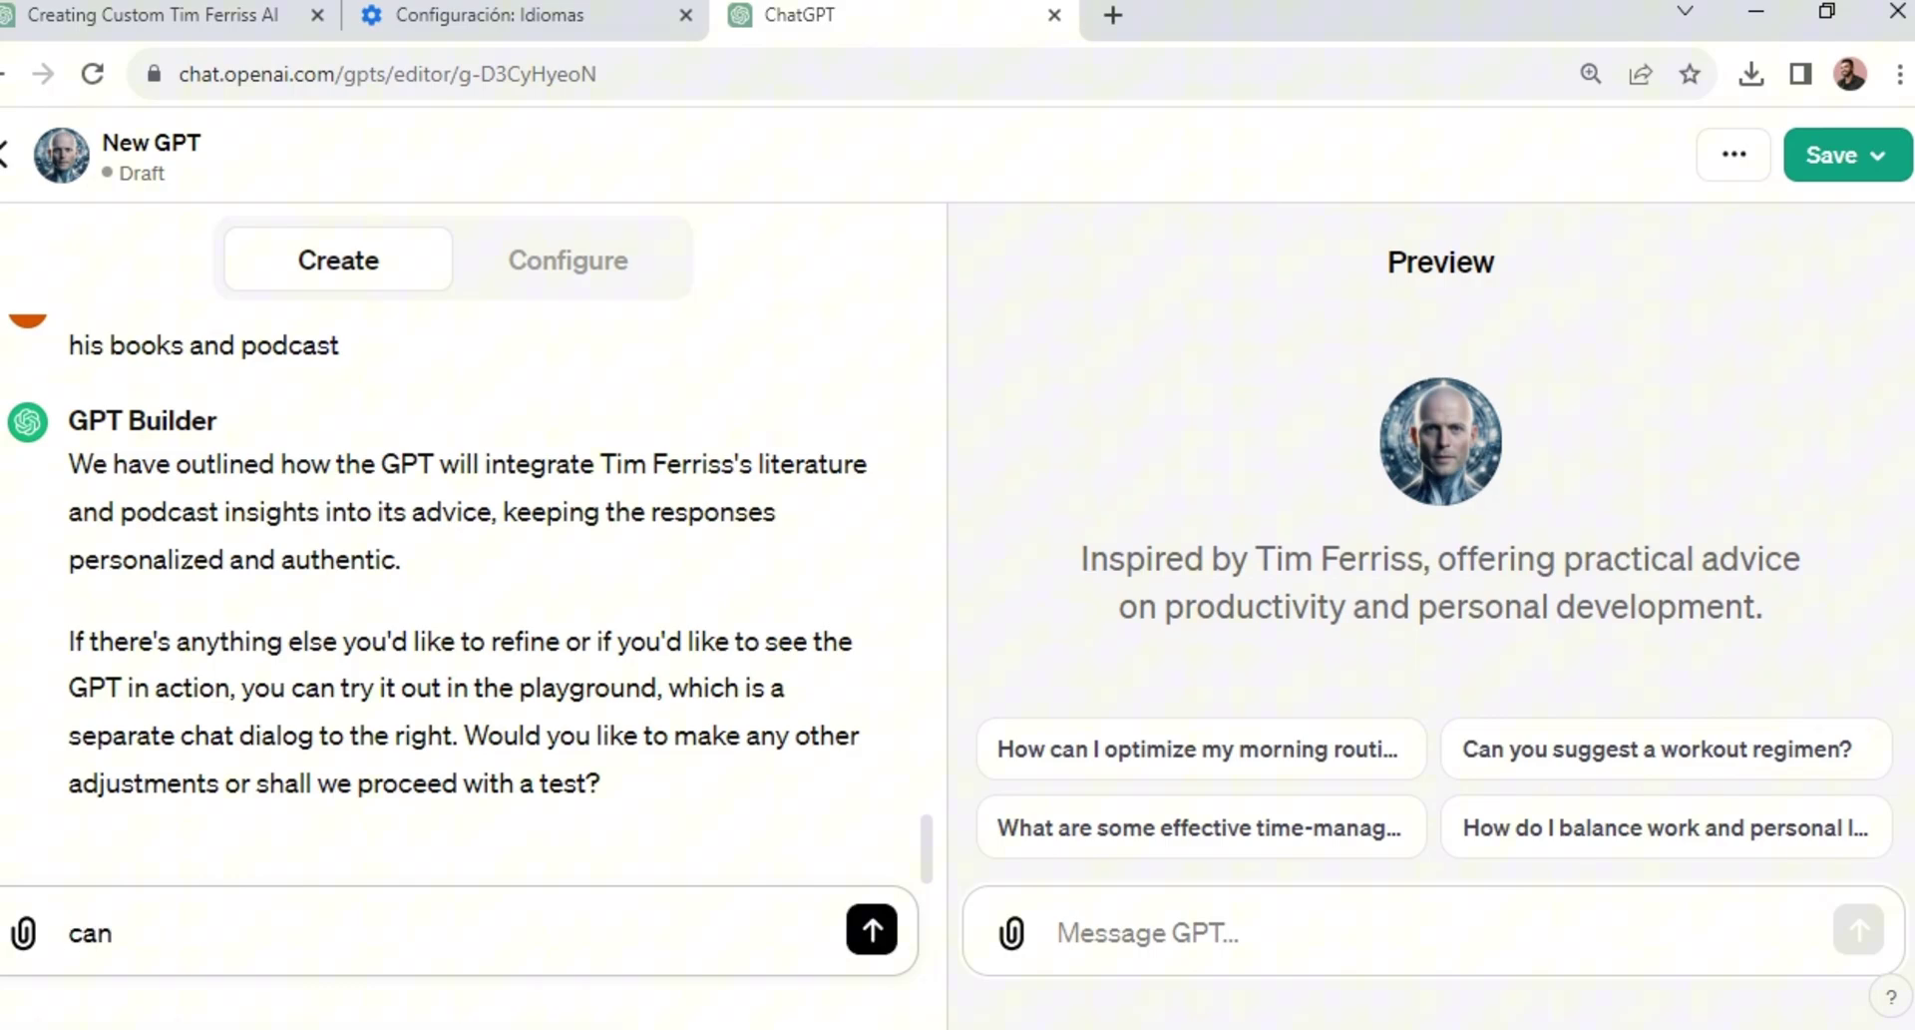
pyautogui.write('i add')
pyautogui.write(' my')
pyautogui.press('BackSpace')
pyautogui.press('BackSpace')
pyautogui.press('BackSpace')
pyautogui.write('some')
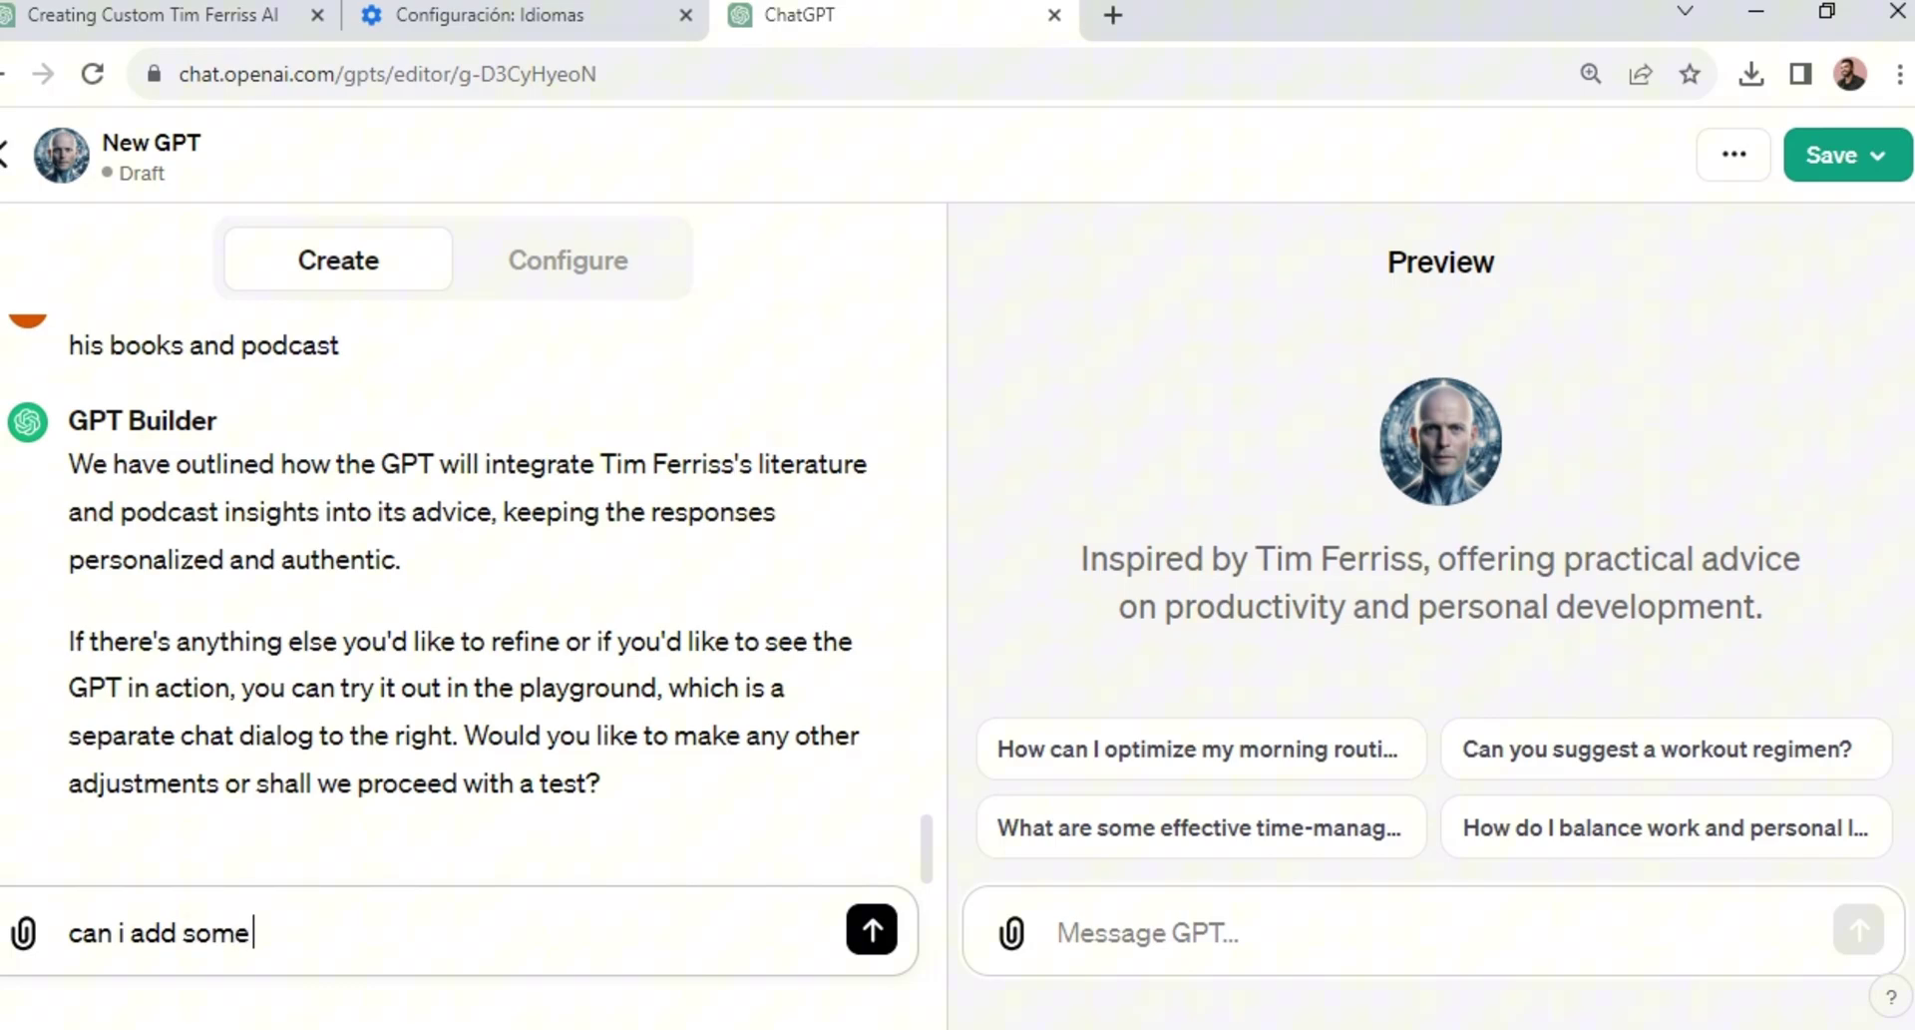
pyautogui.write(' knowledge')
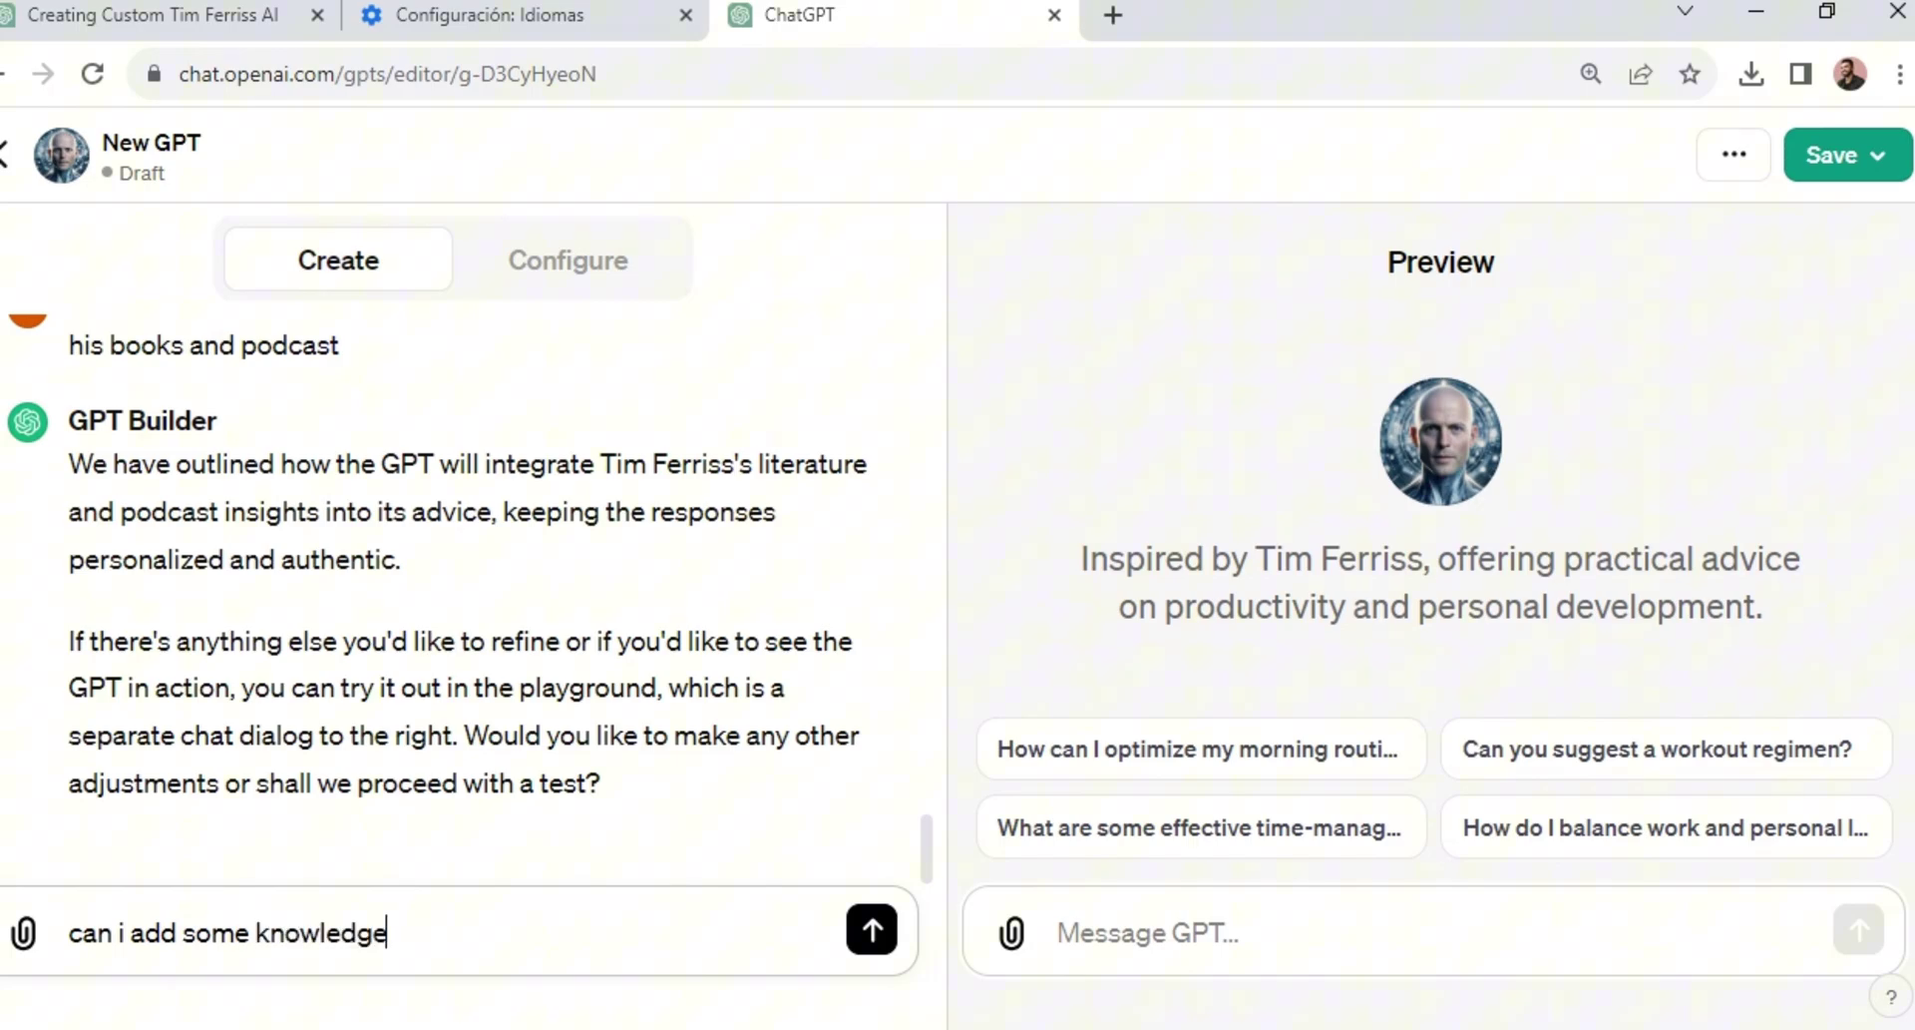
pyautogui.write('bas')
pyautogui.press('BackSpace')
pyautogui.press('BackSpace')
pyautogui.press('BackSpace')
pyautogui.write('base of')
pyautogui.press('BackSpace')
pyautogui.press('BackSpace')
pyautogui.press('Return')
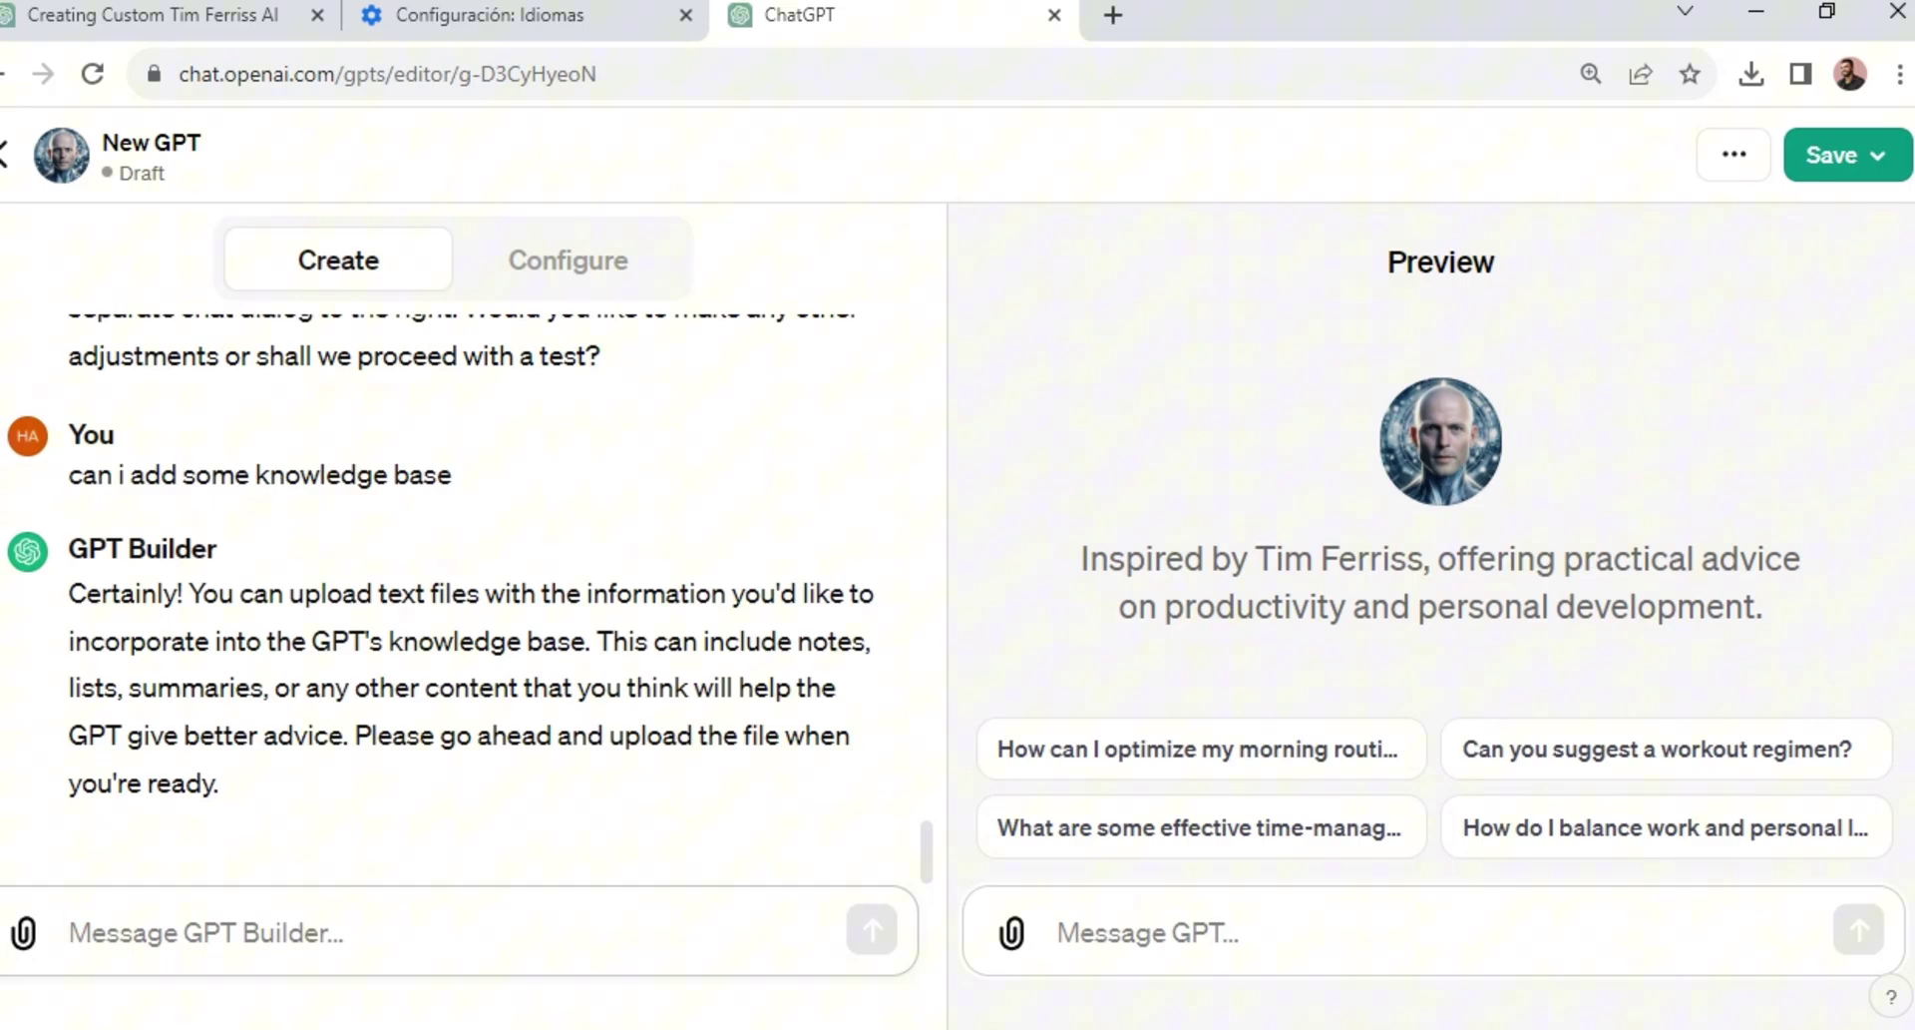
# Send GPT Builder the 4 Hour Body, 4-Hour Workweek and 4-hour-chef PDFs with the message "ive attached some knowledge base".
pyautogui.click(23, 931)
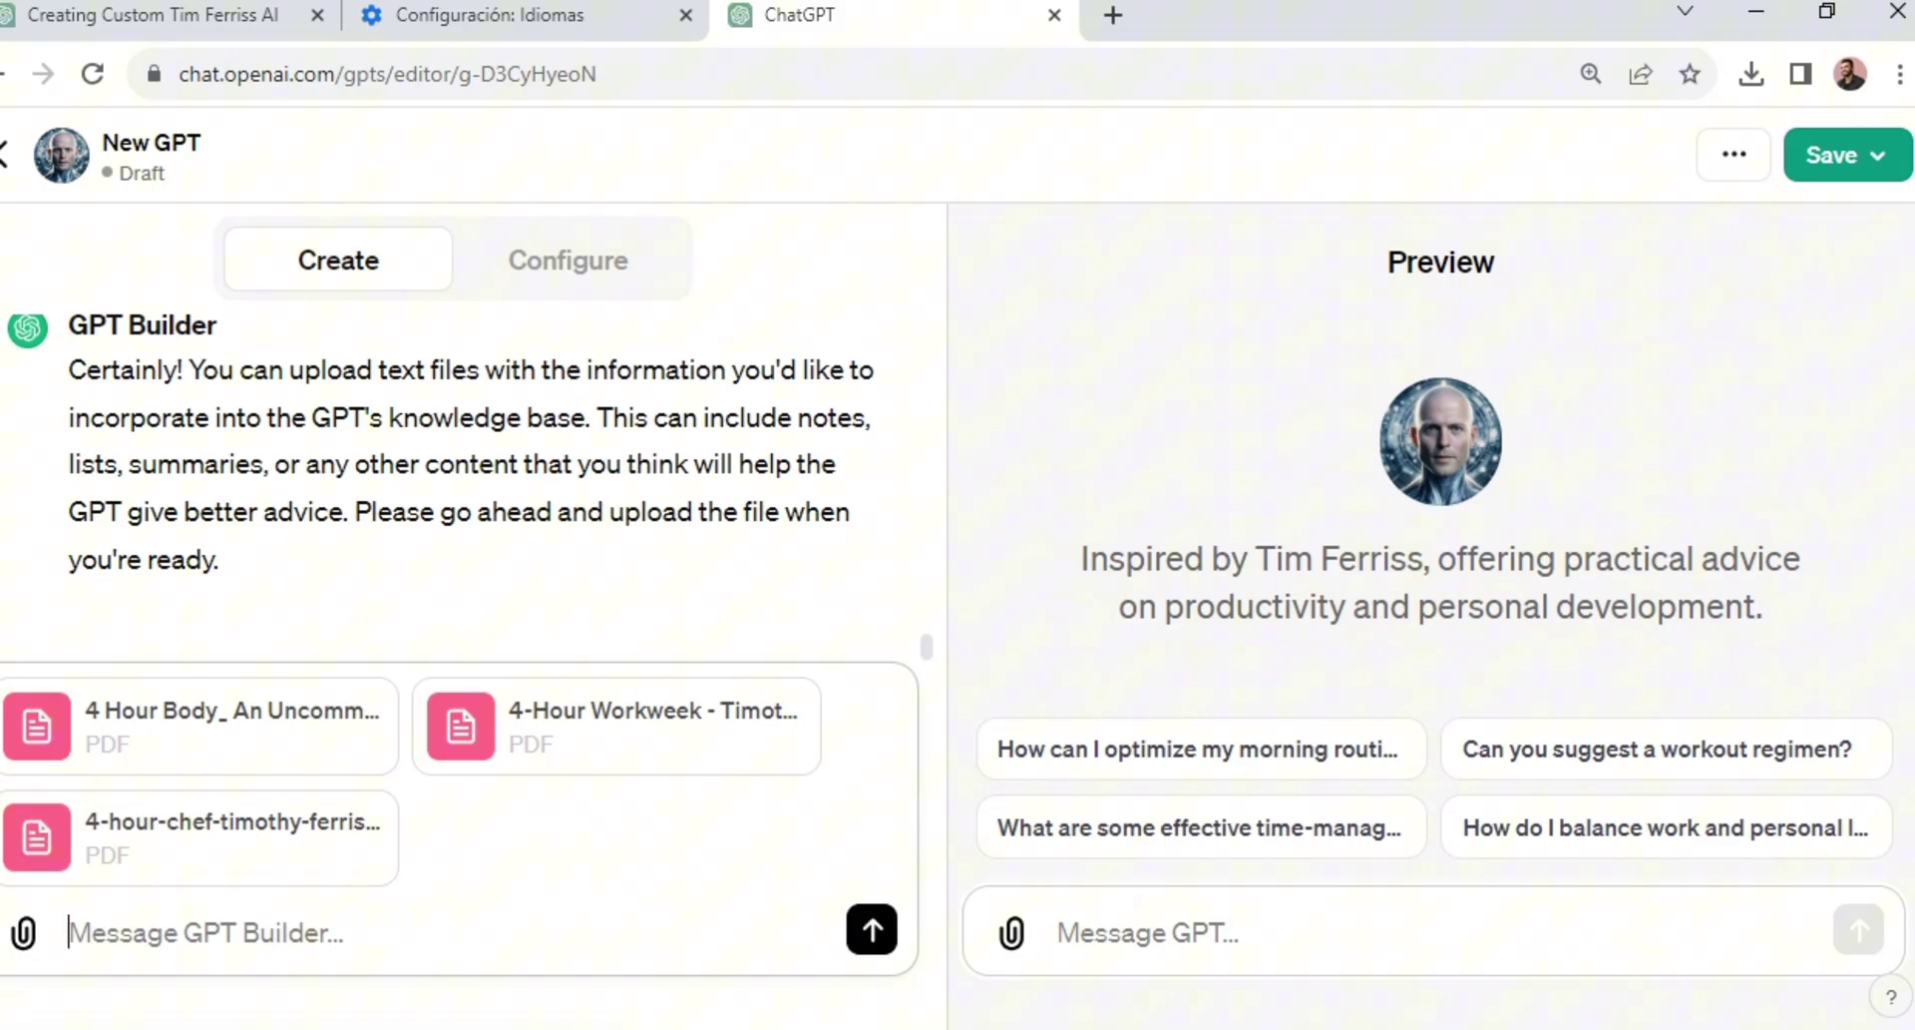
pyautogui.write('ive attace')
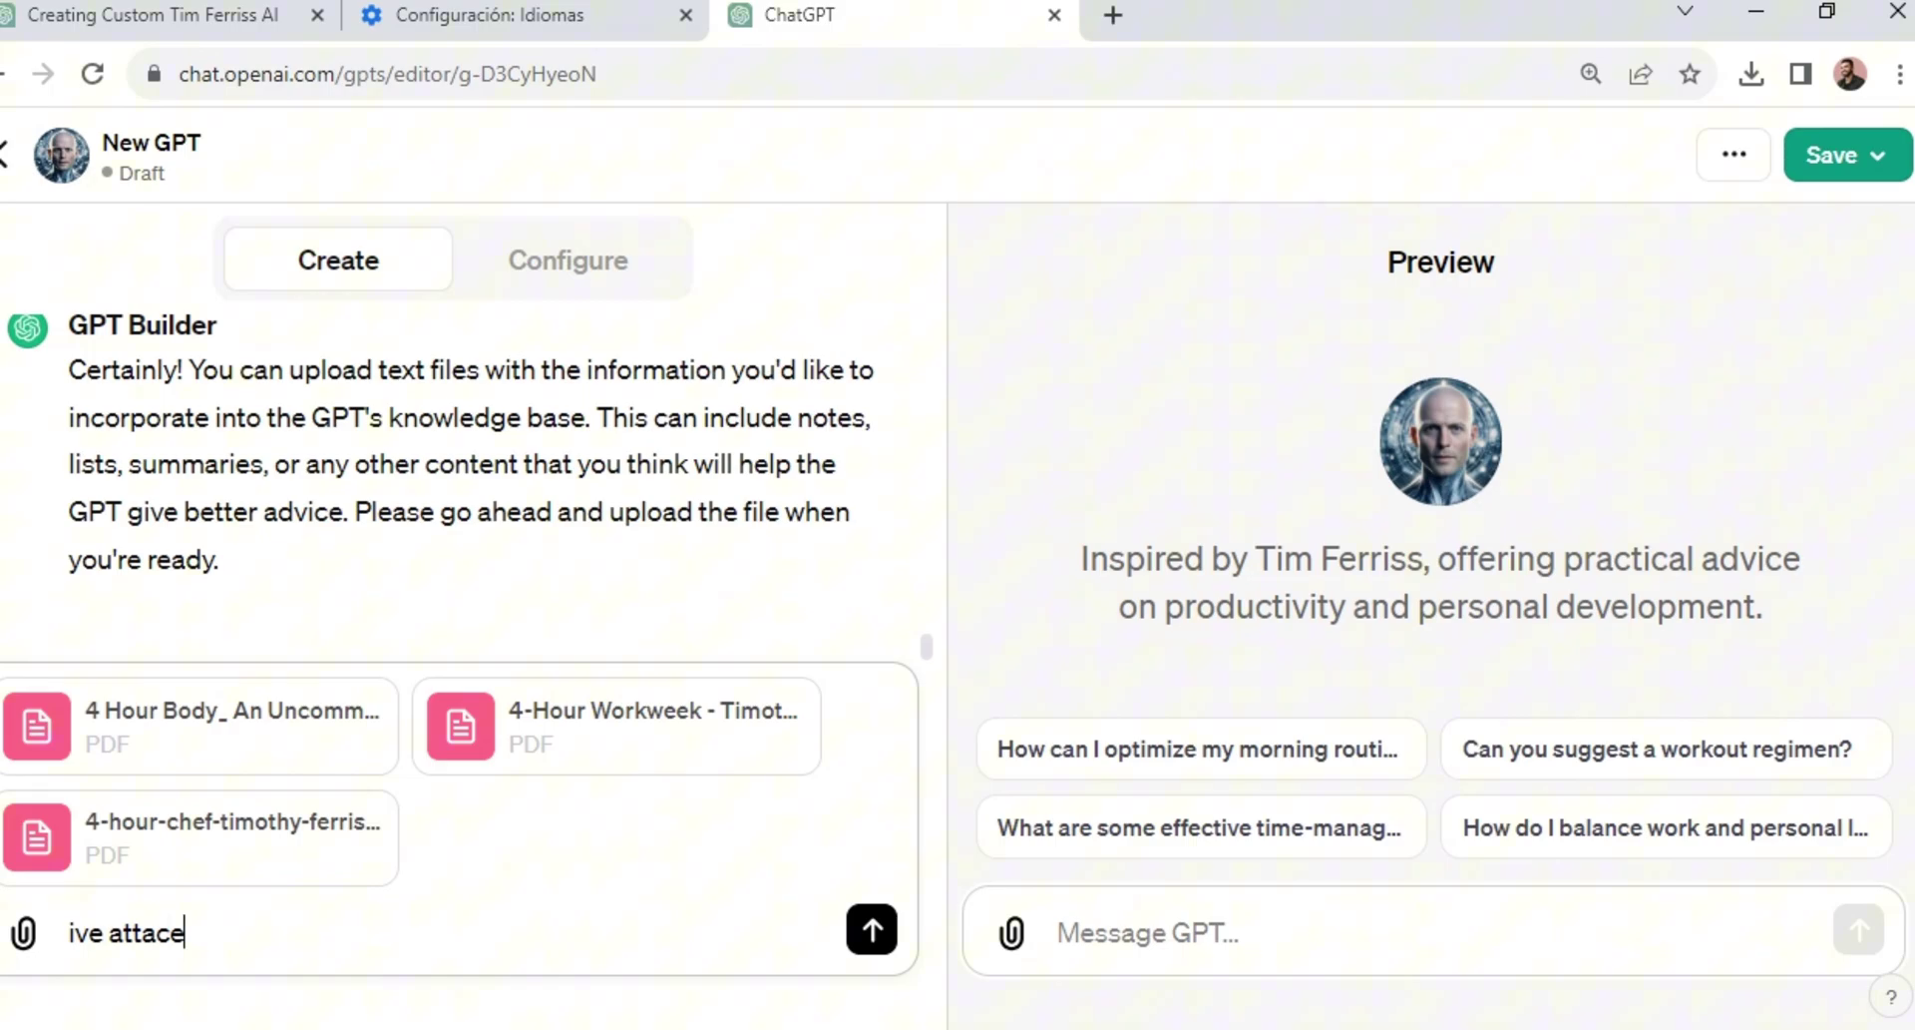
pyautogui.press('BackSpace')
pyautogui.write('hed some knowl')
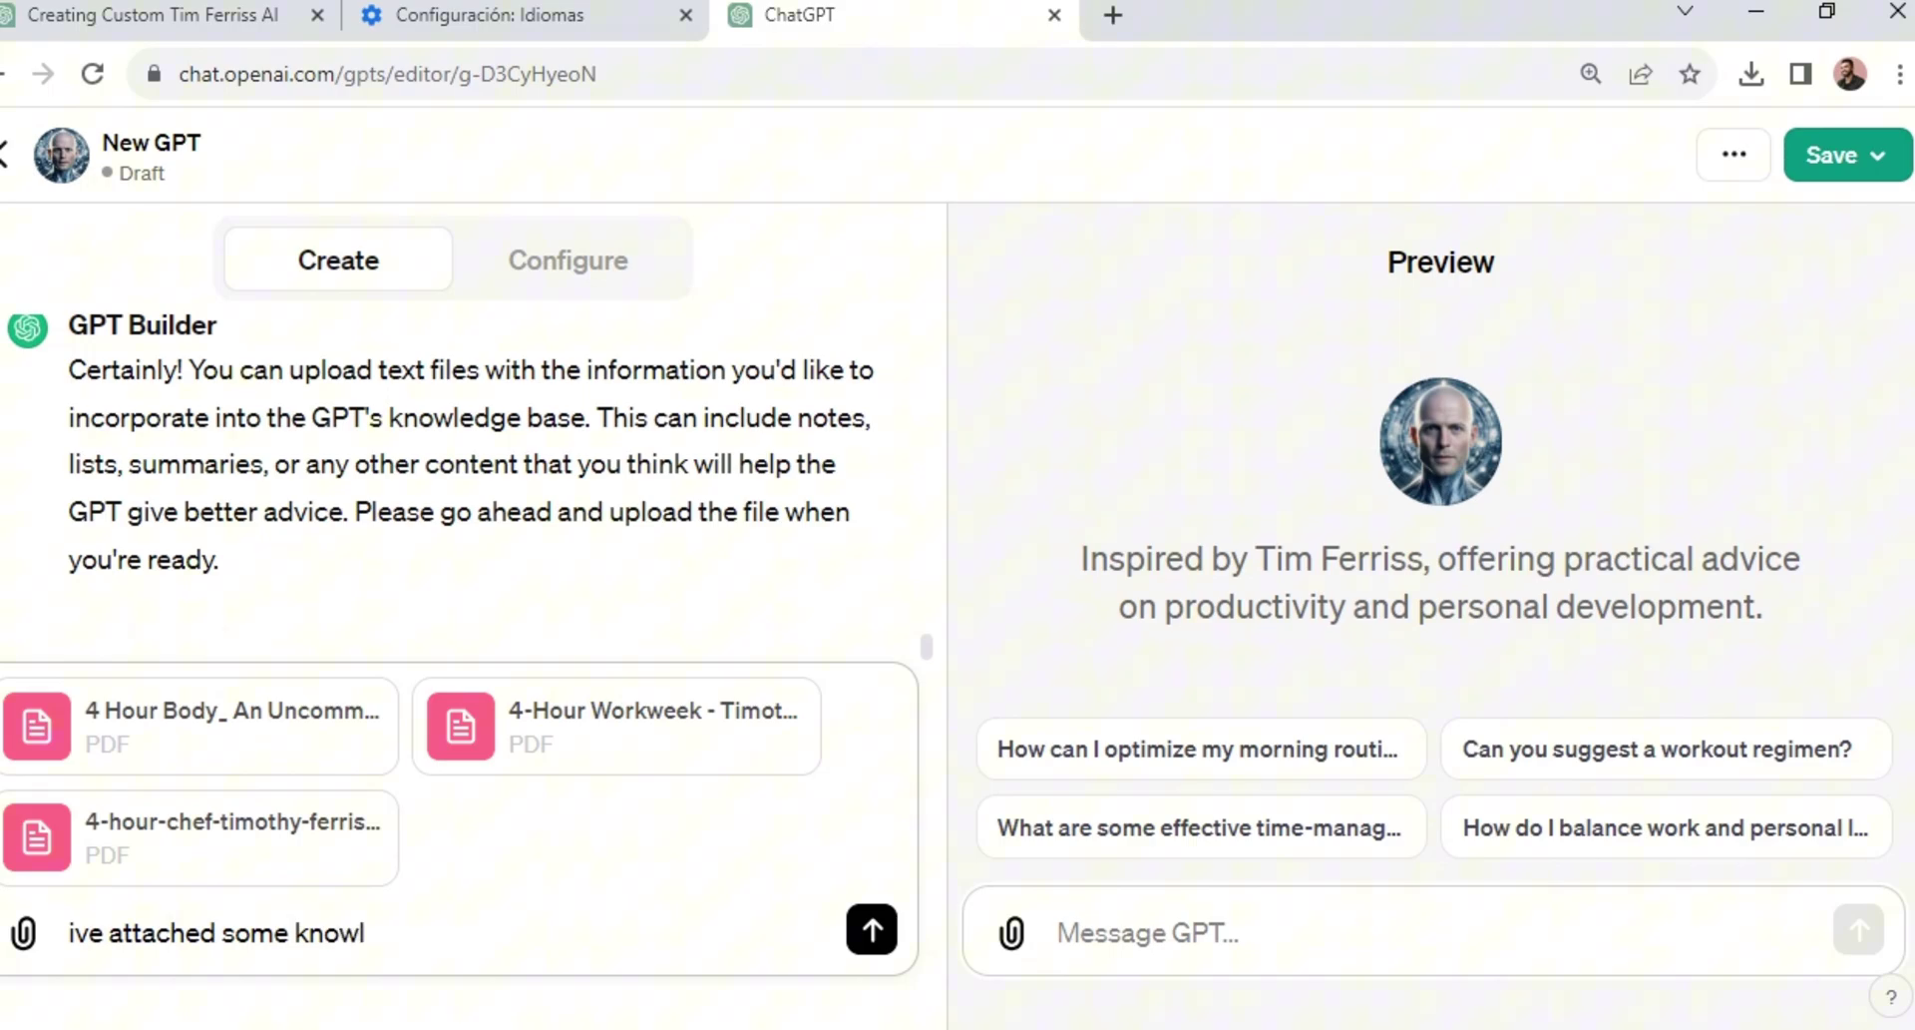
pyautogui.write('edge base')
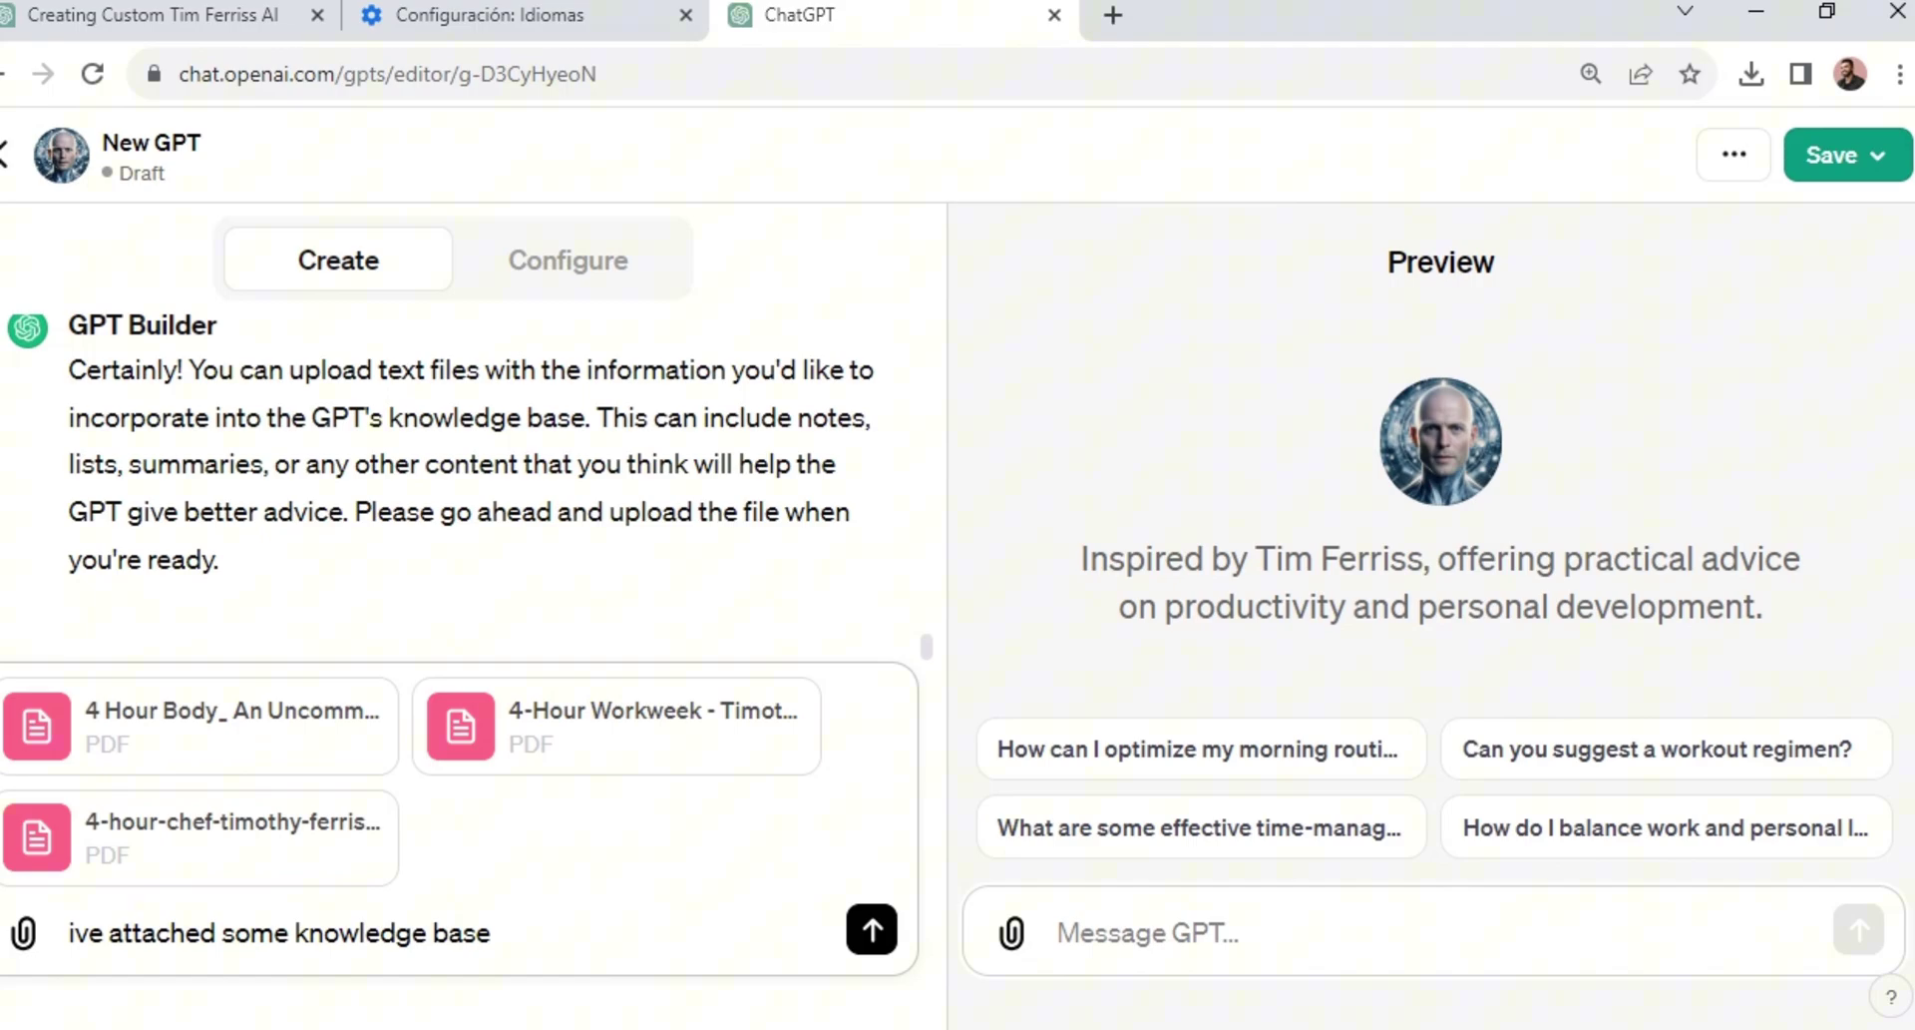
pyautogui.press('Return')
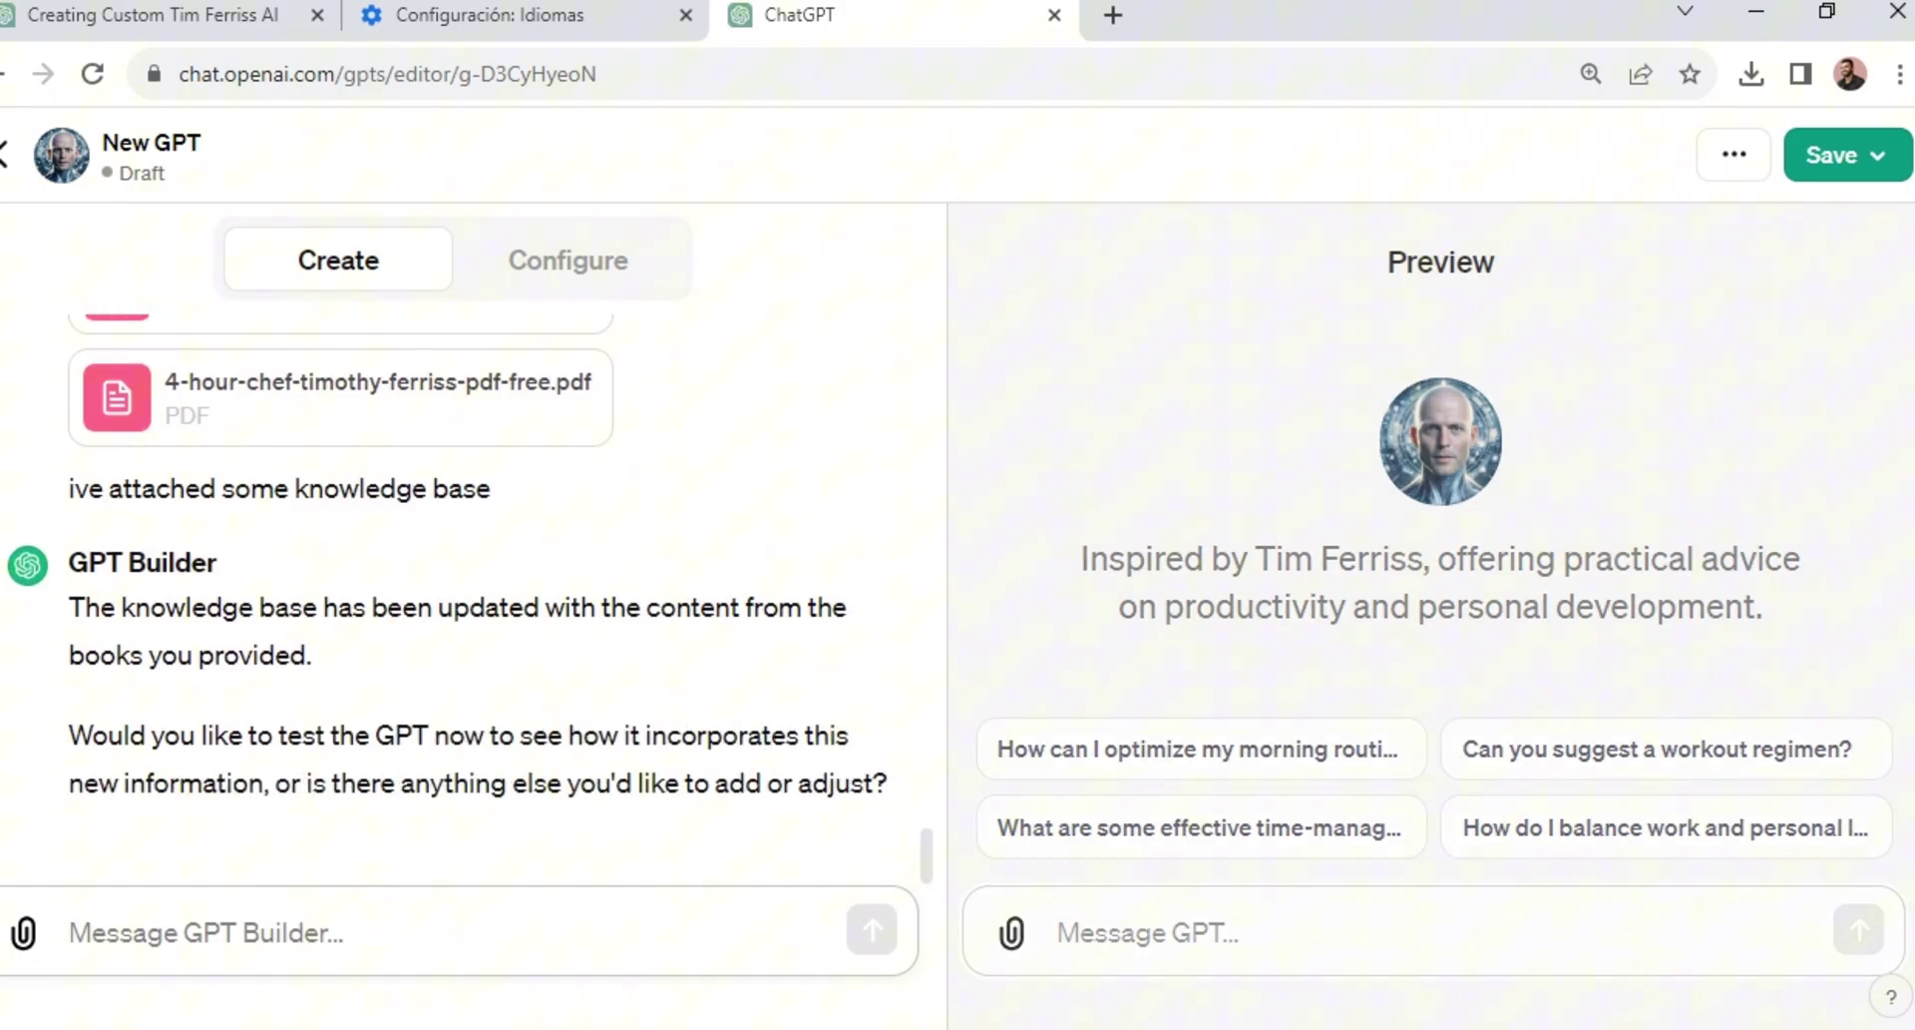
# Answer "yes" to testing the GPT, run the suggested morning routine prompt in the preview and read through its reply.
pyautogui.write('yes')
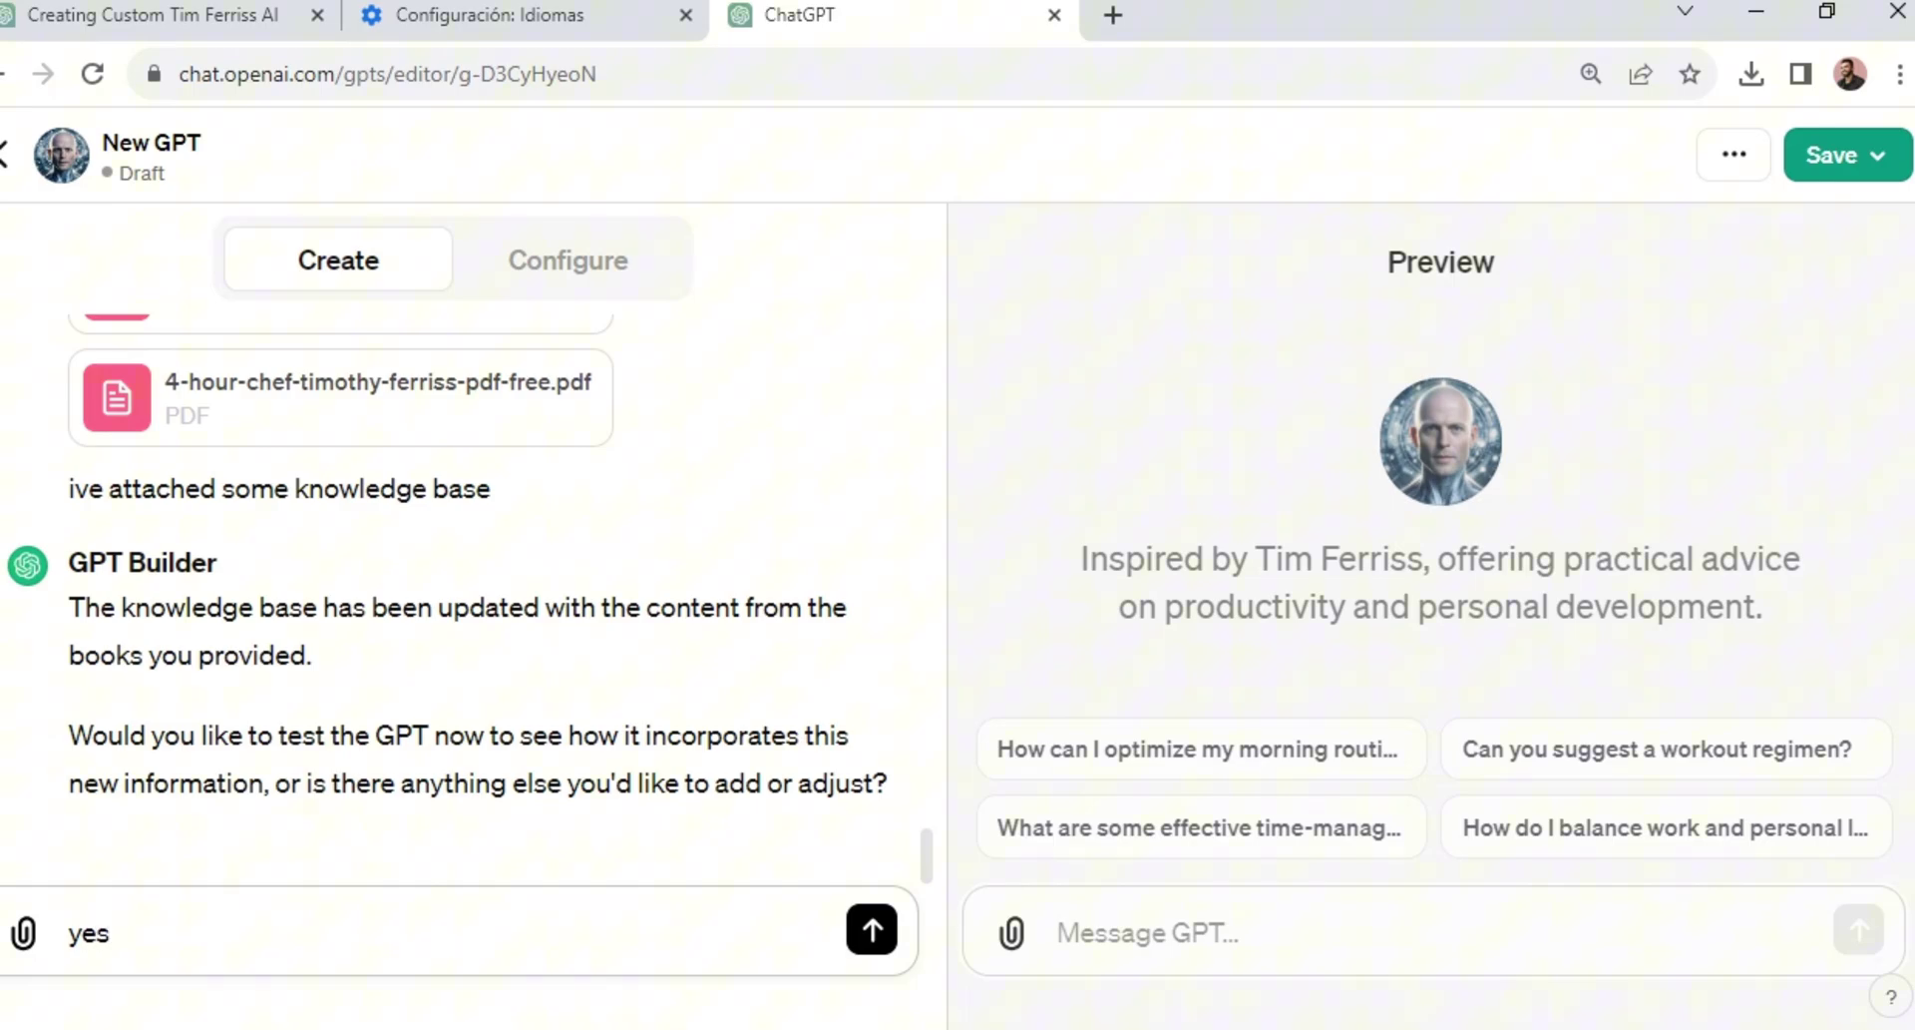
pyautogui.press('Return')
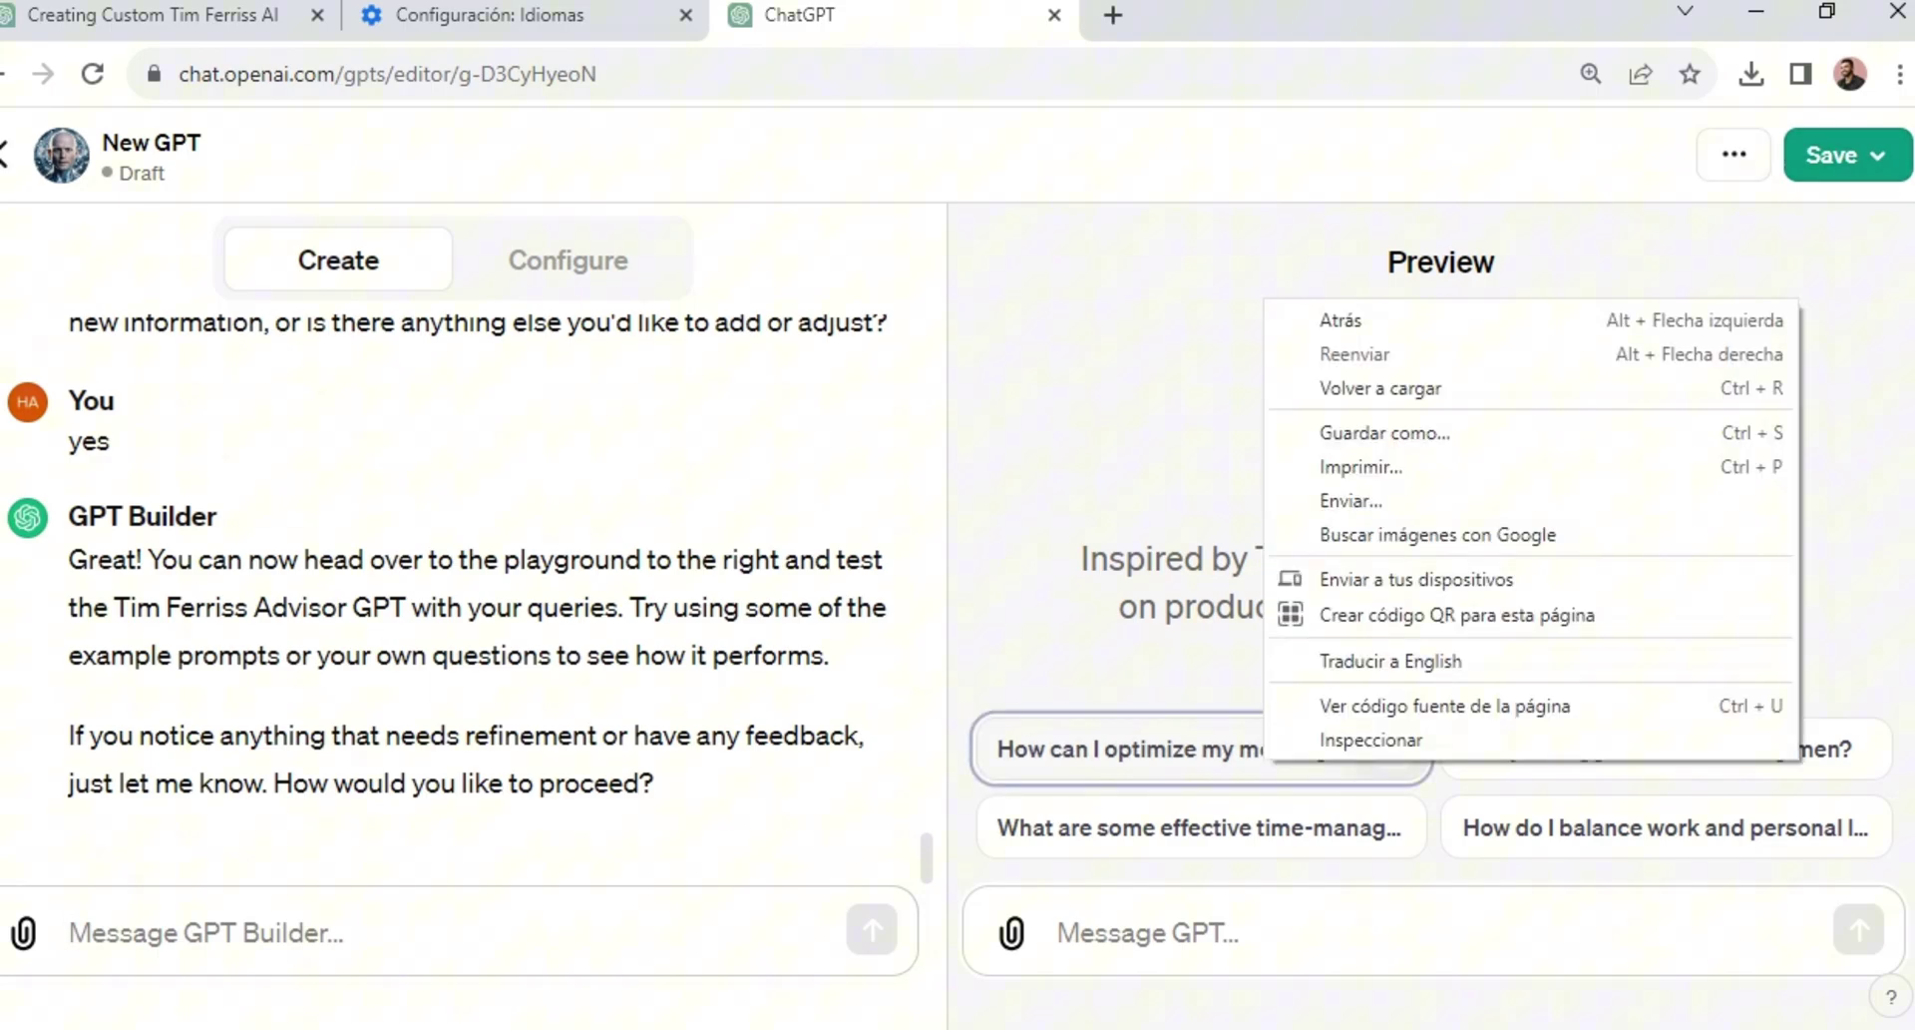
pyautogui.press('Escape')
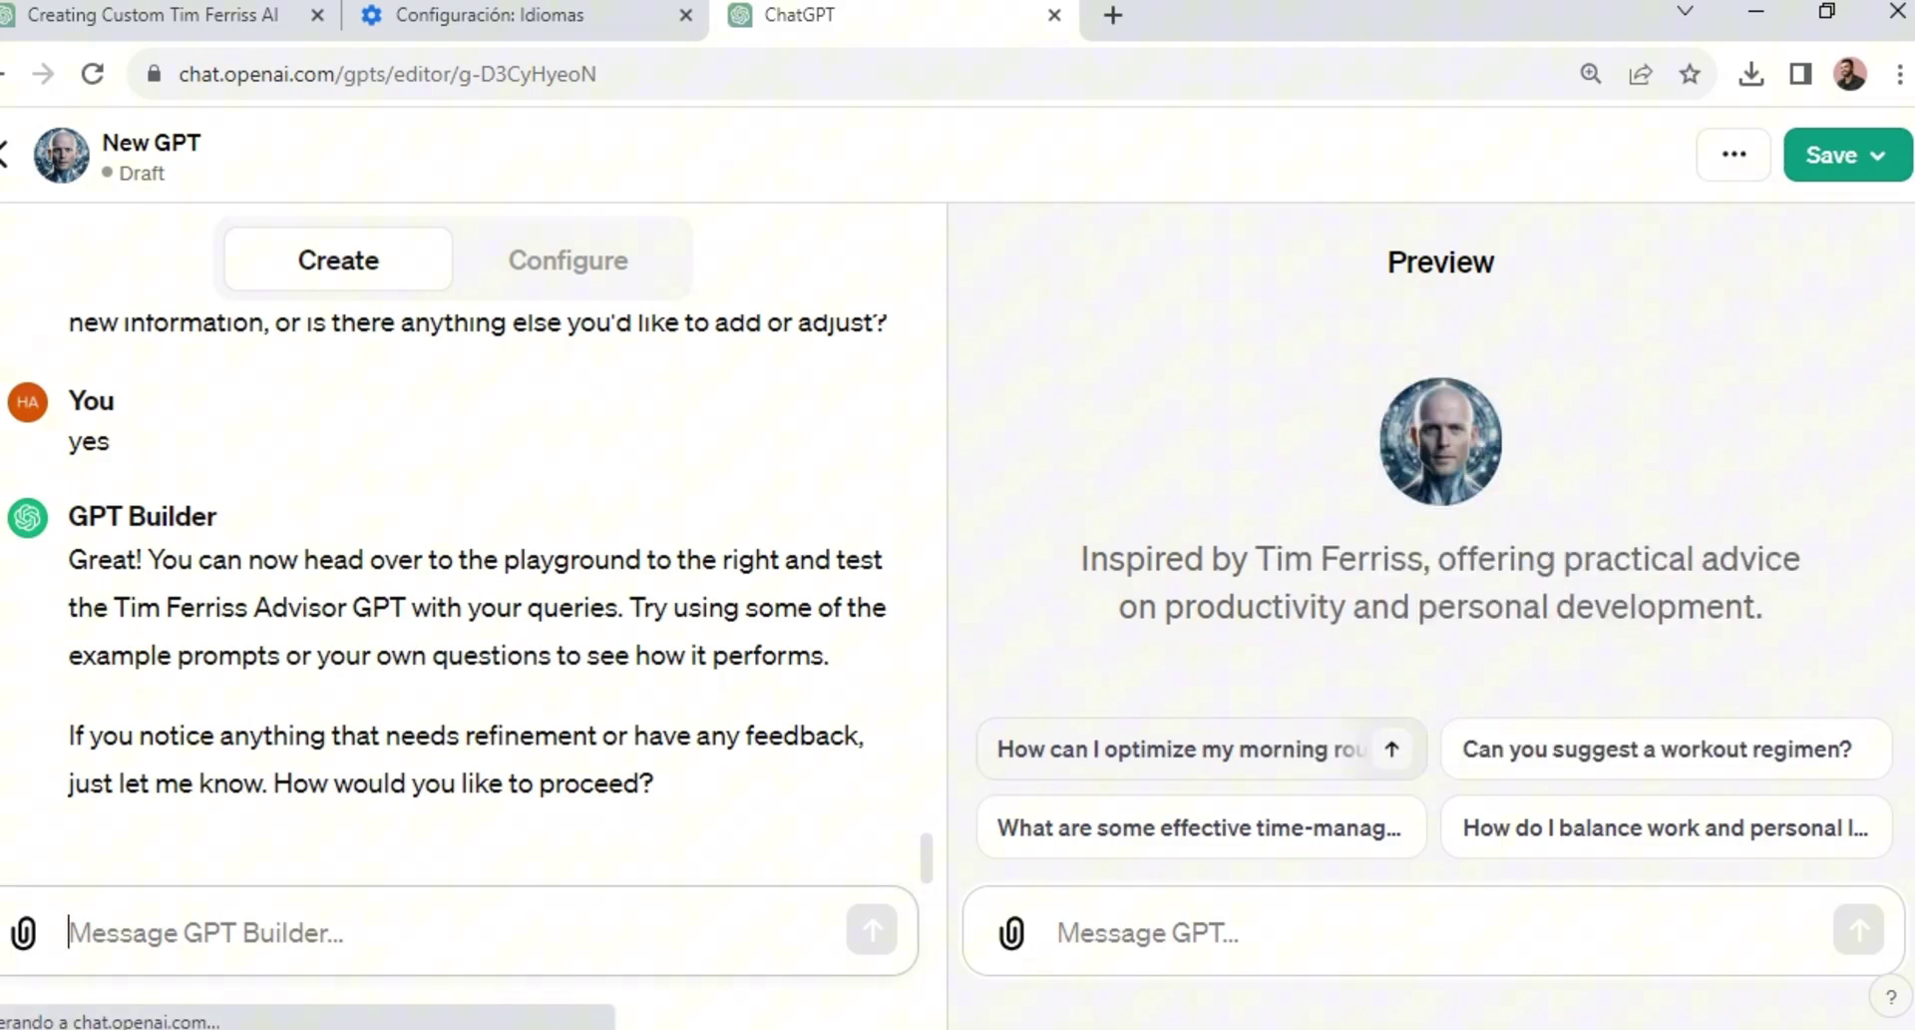
pyautogui.click(1197, 748)
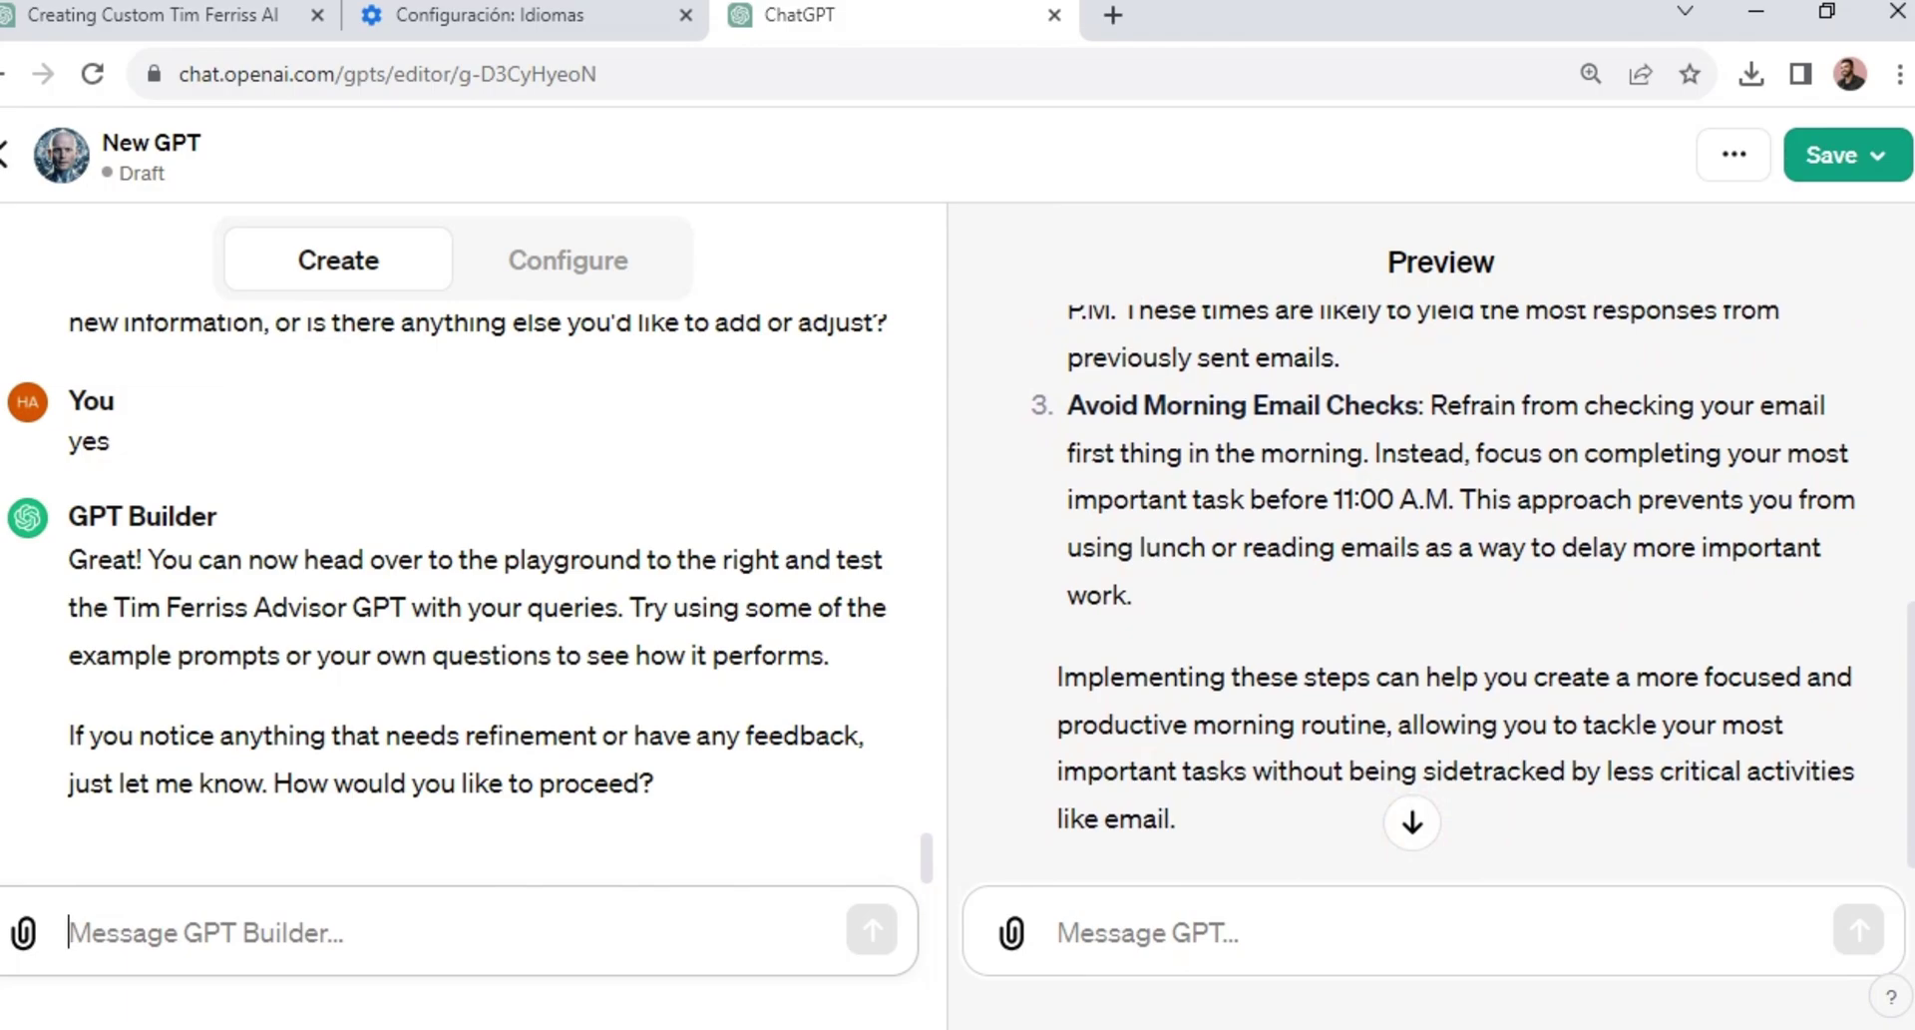
pyautogui.scroll(6, 1441, 574)
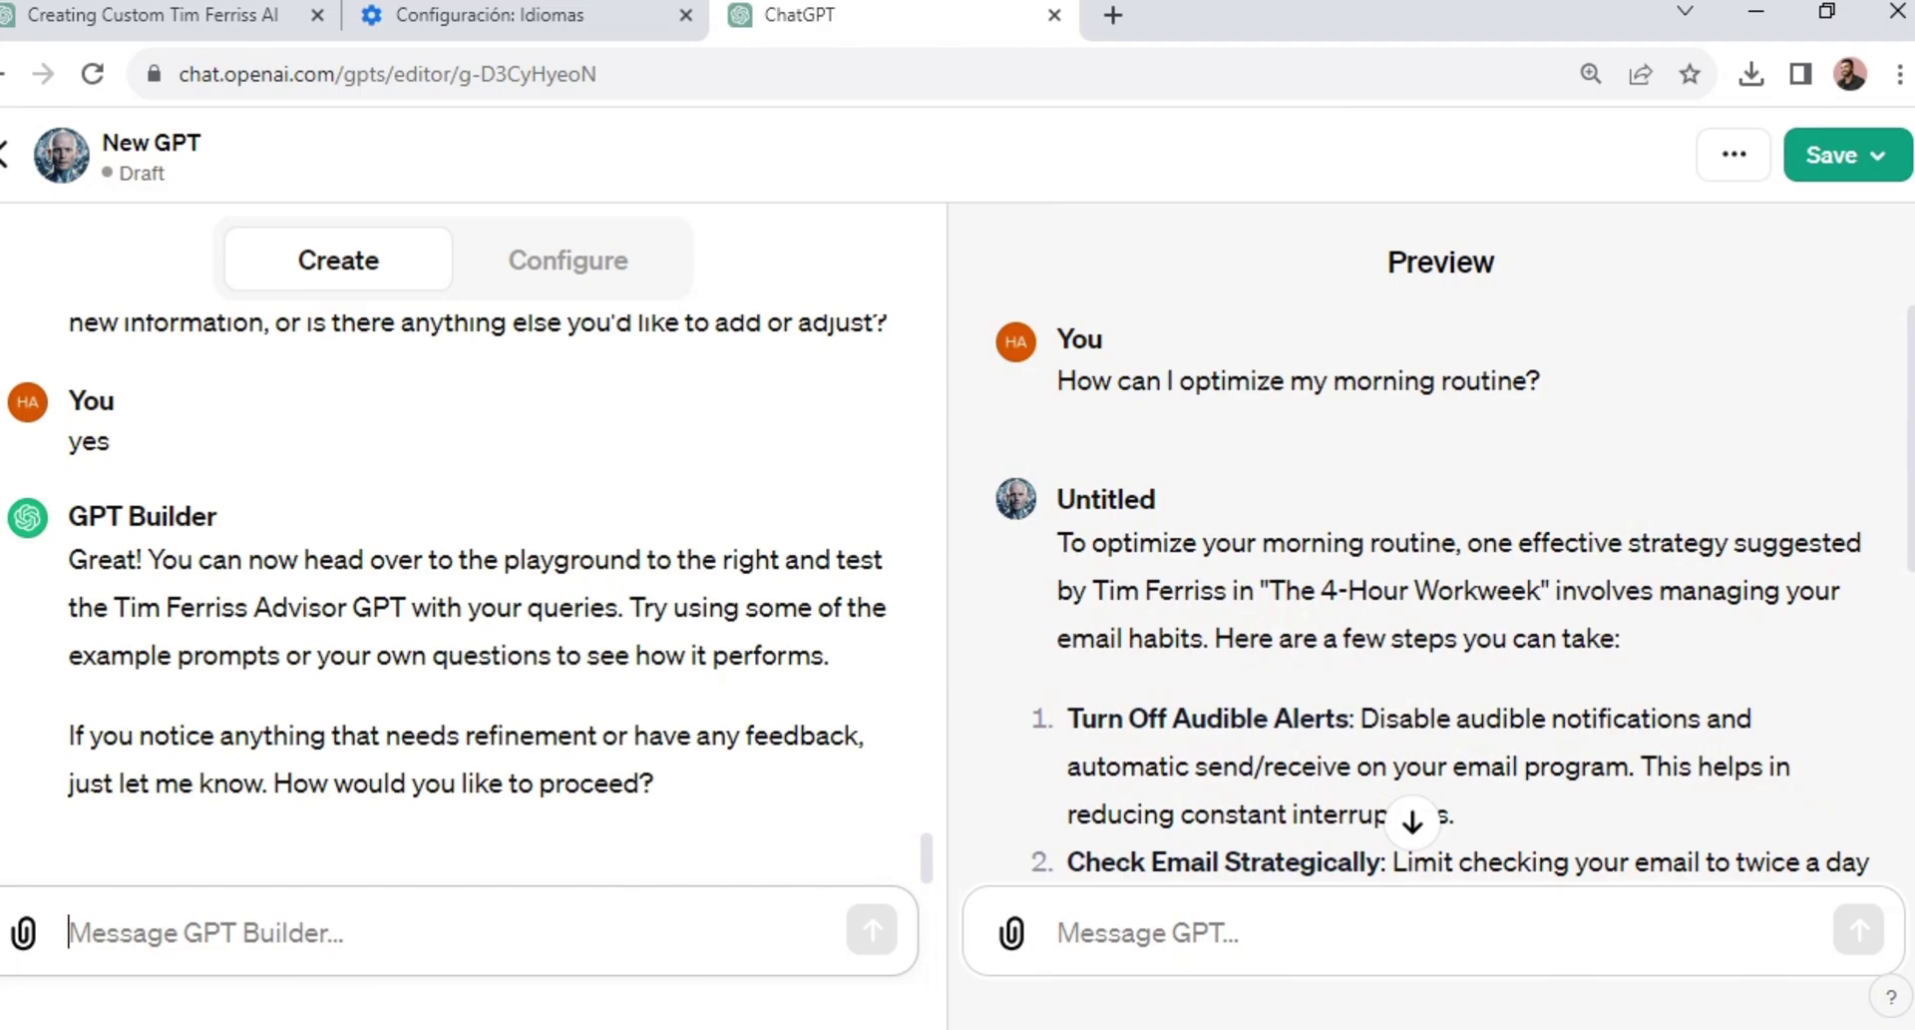
pyautogui.scroll(-8, 1441, 575)
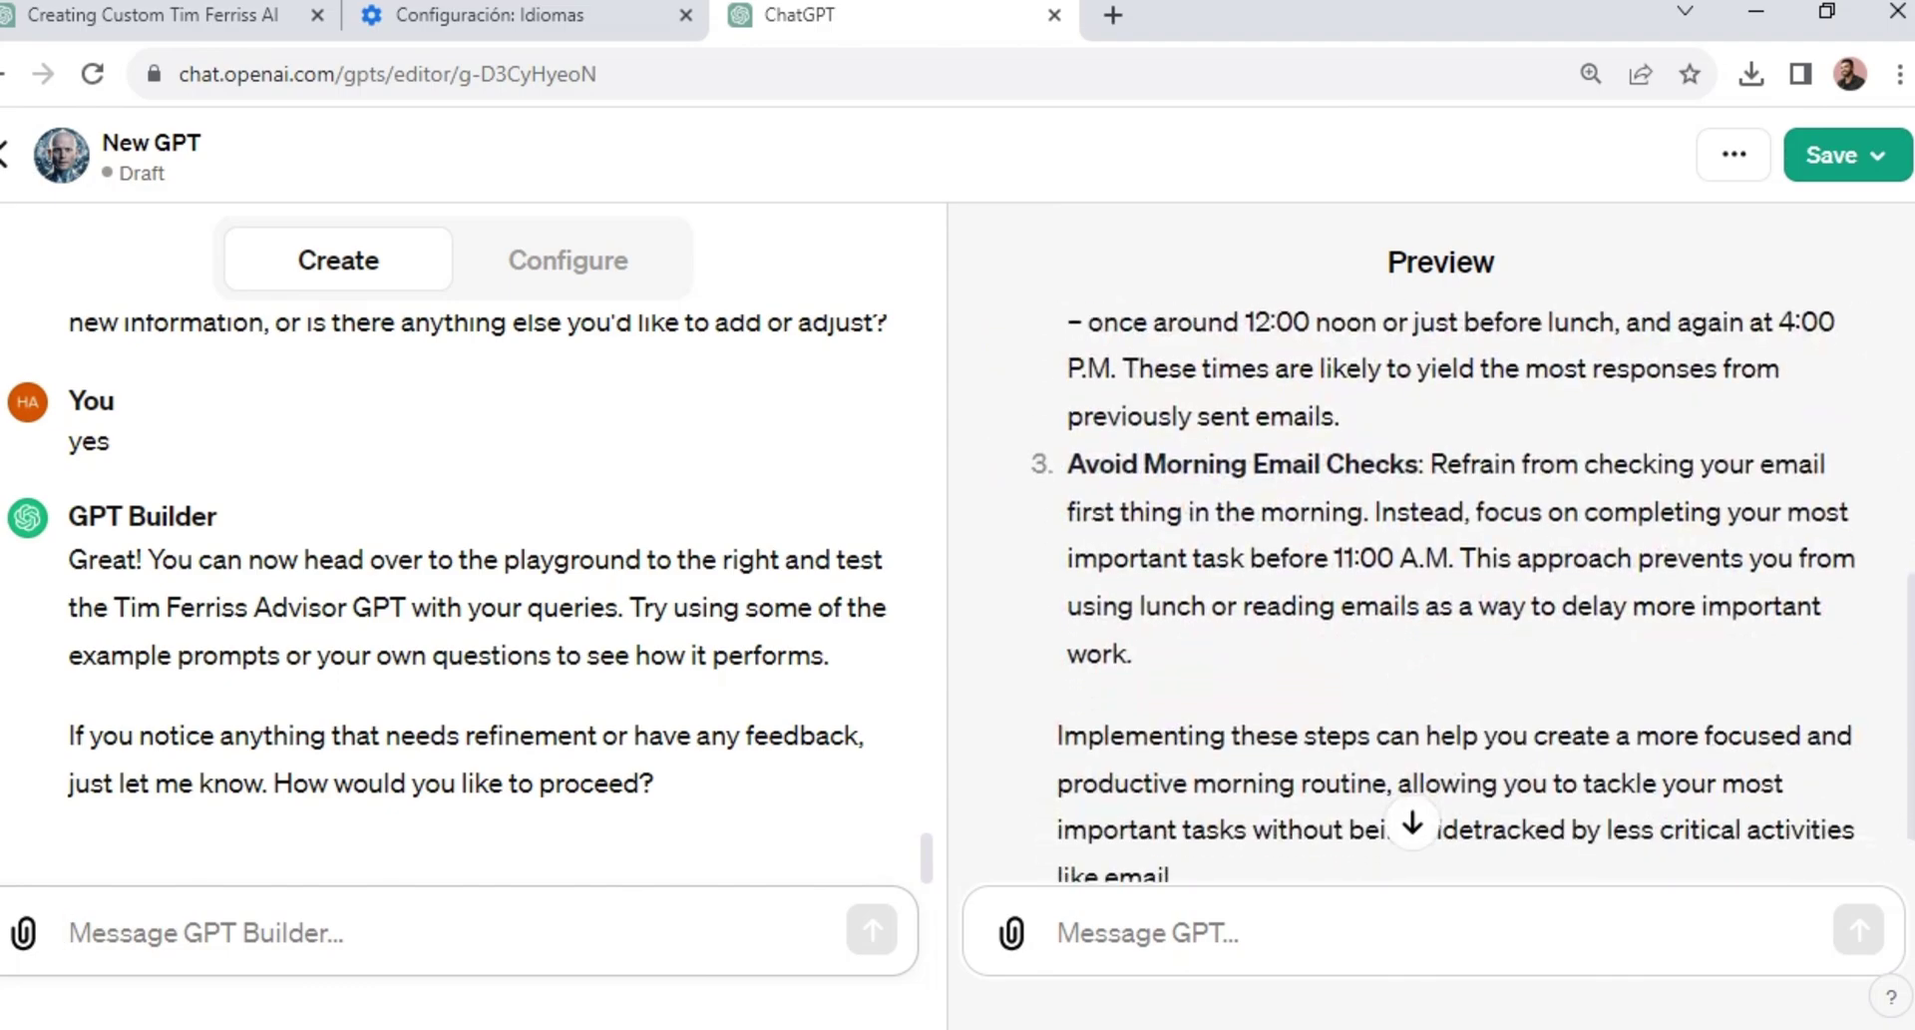
# Ask the previewed GPT "give me a quote about AI".
pyautogui.click(1060, 932)
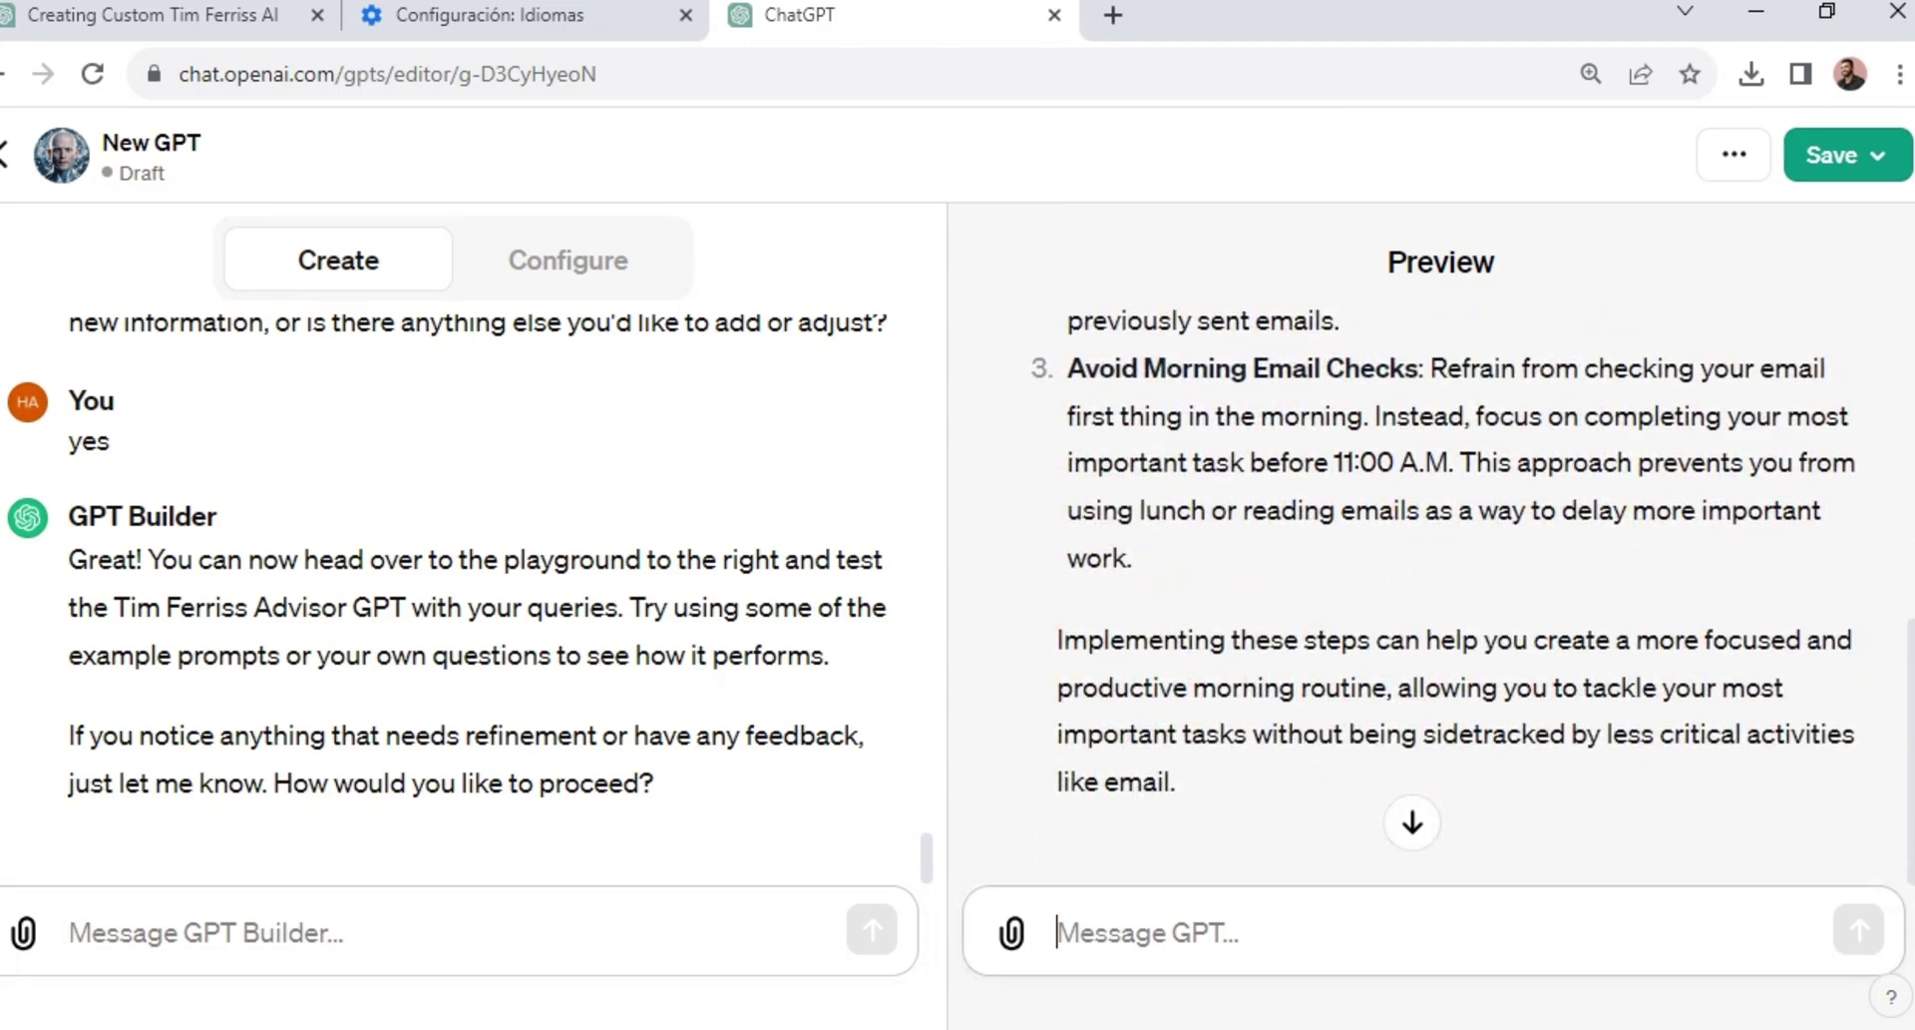
pyautogui.write('gibe')
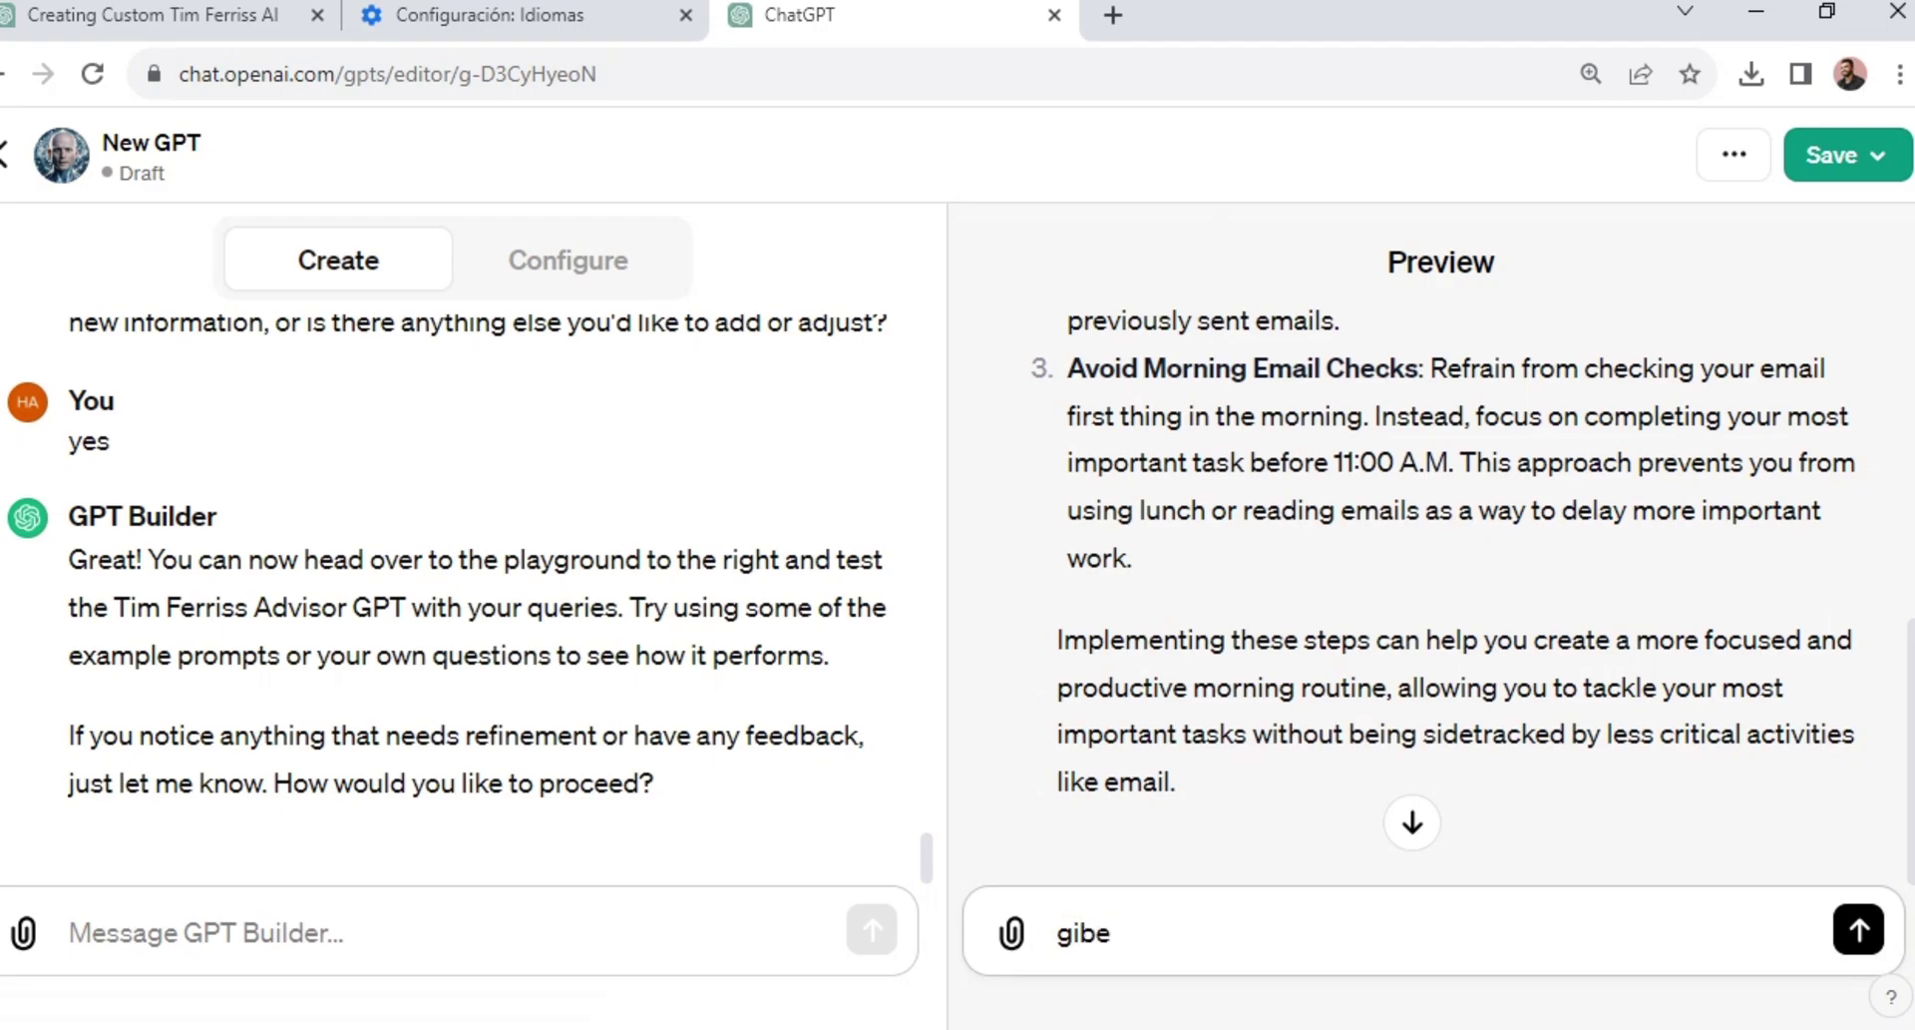
pyautogui.press('BackSpace')
pyautogui.press('BackSpace')
pyautogui.write('ve me a quote')
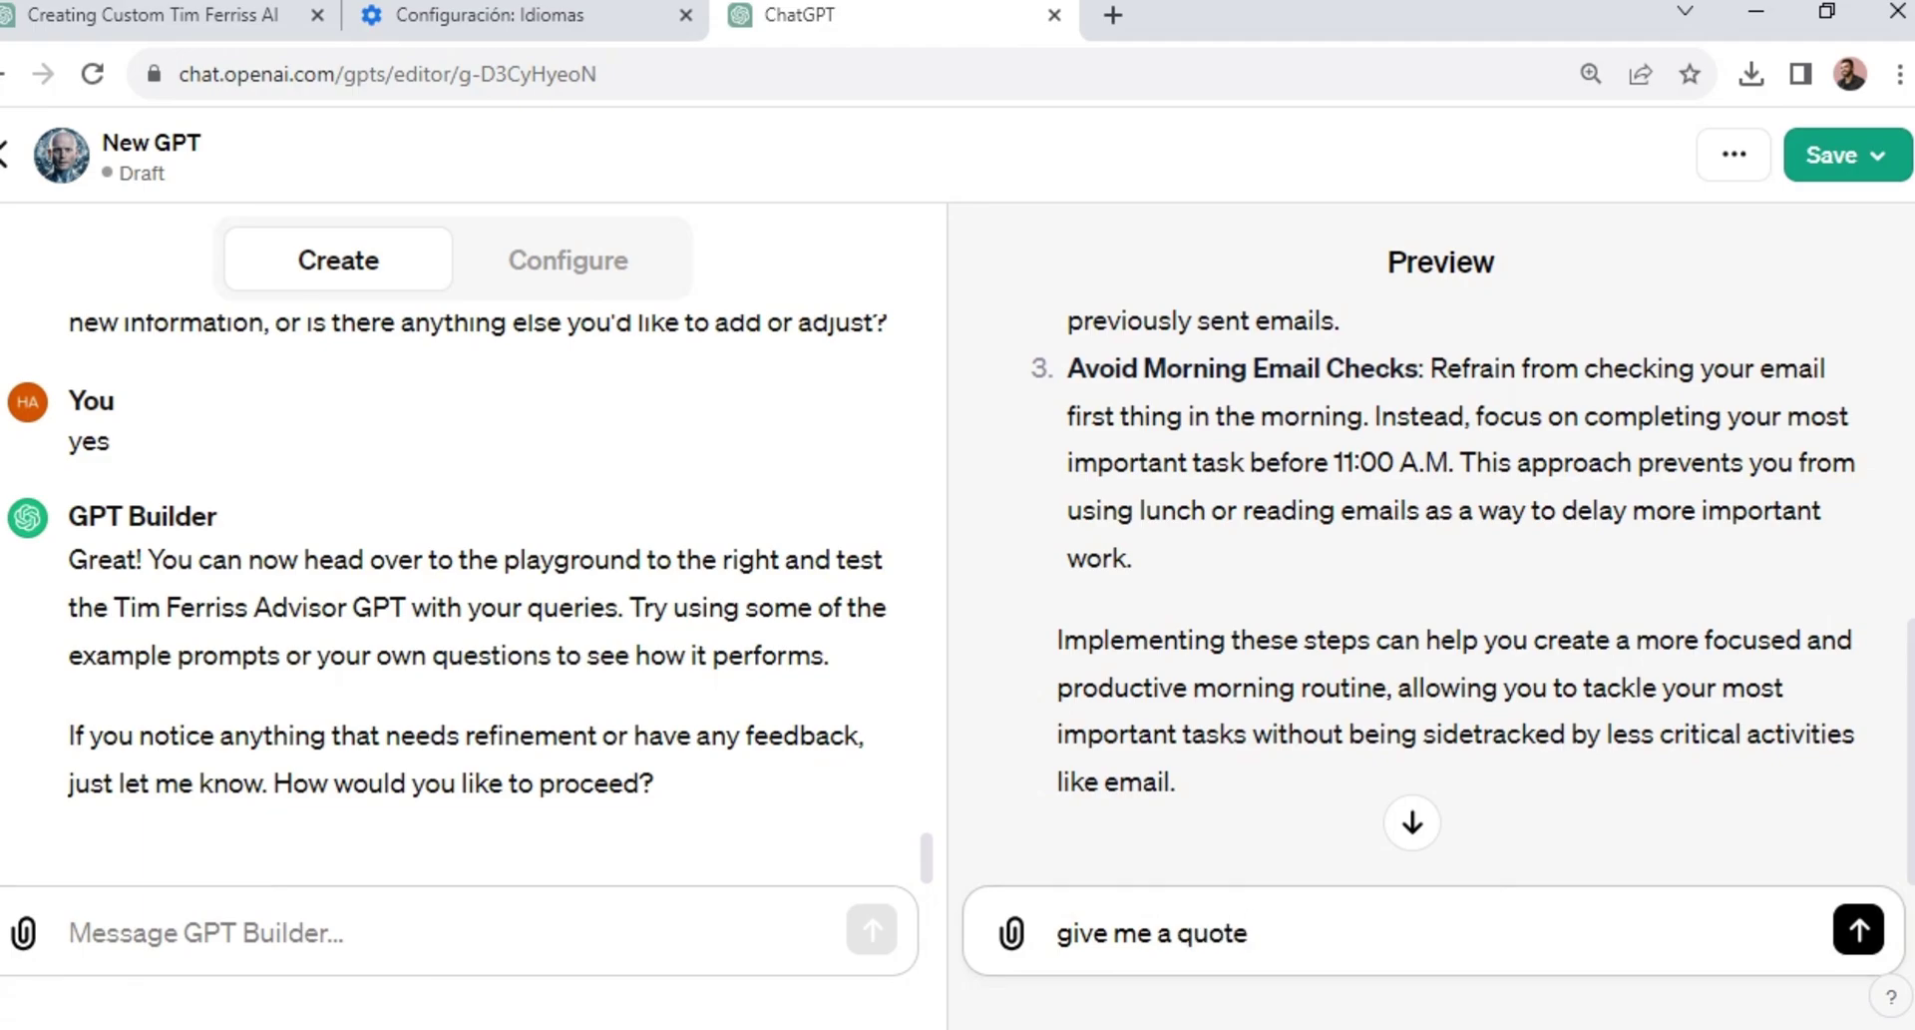
pyautogui.write(' about AI')
pyautogui.press('Return')
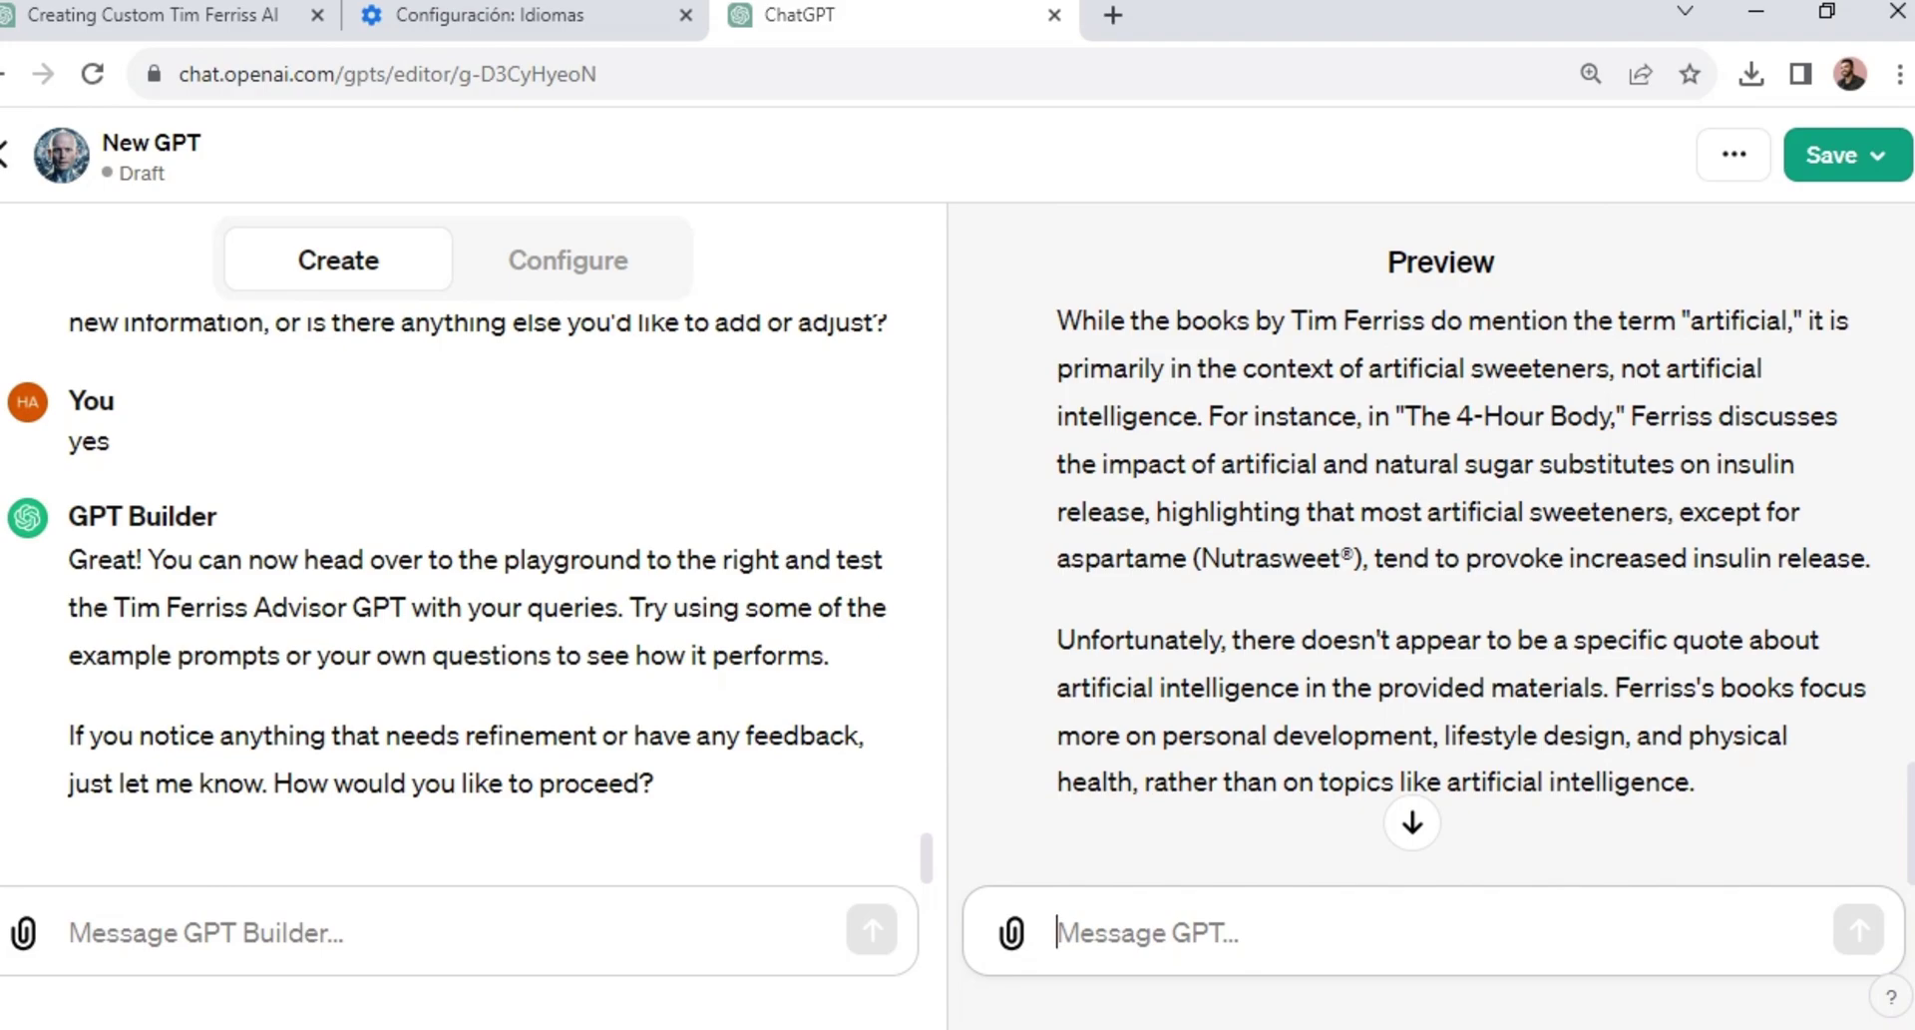
# Write a question to the previewed GPT asking what meal it recommends, starting with "what meal do you".
pyautogui.write('what')
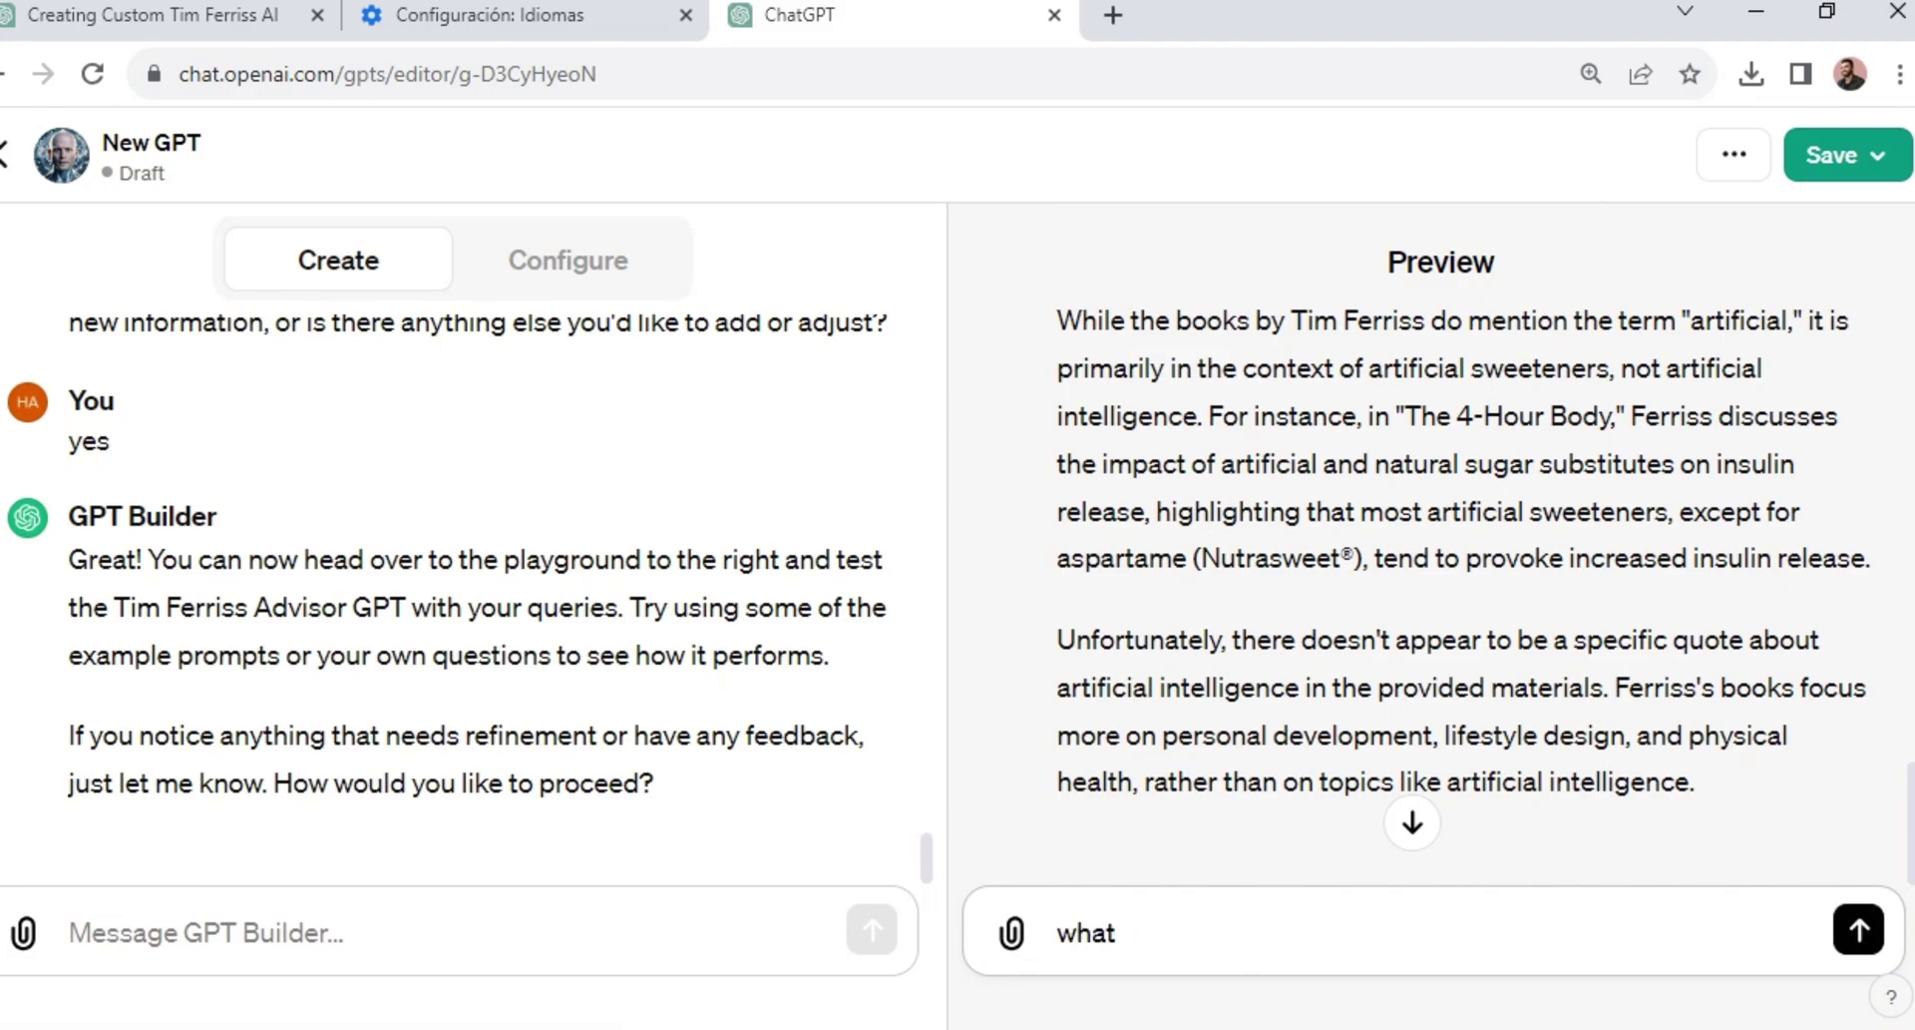
pyautogui.write(' meal do you reco')
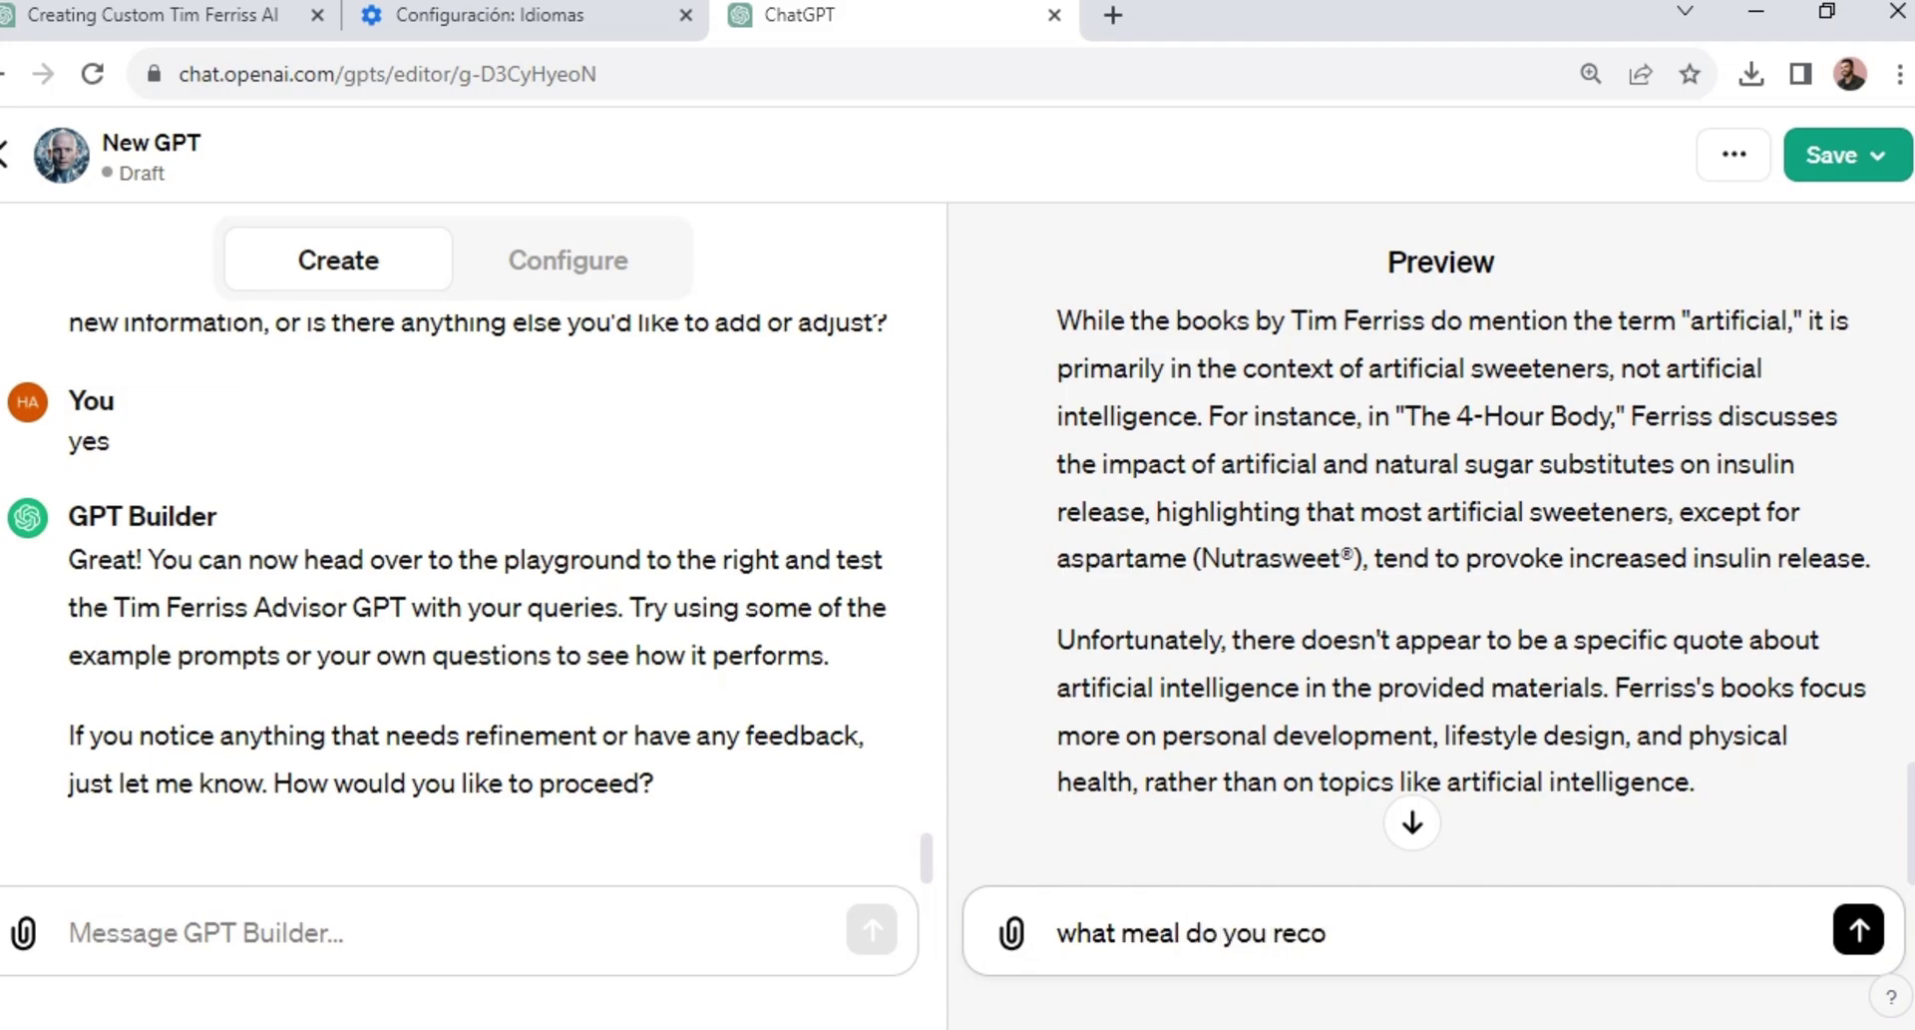